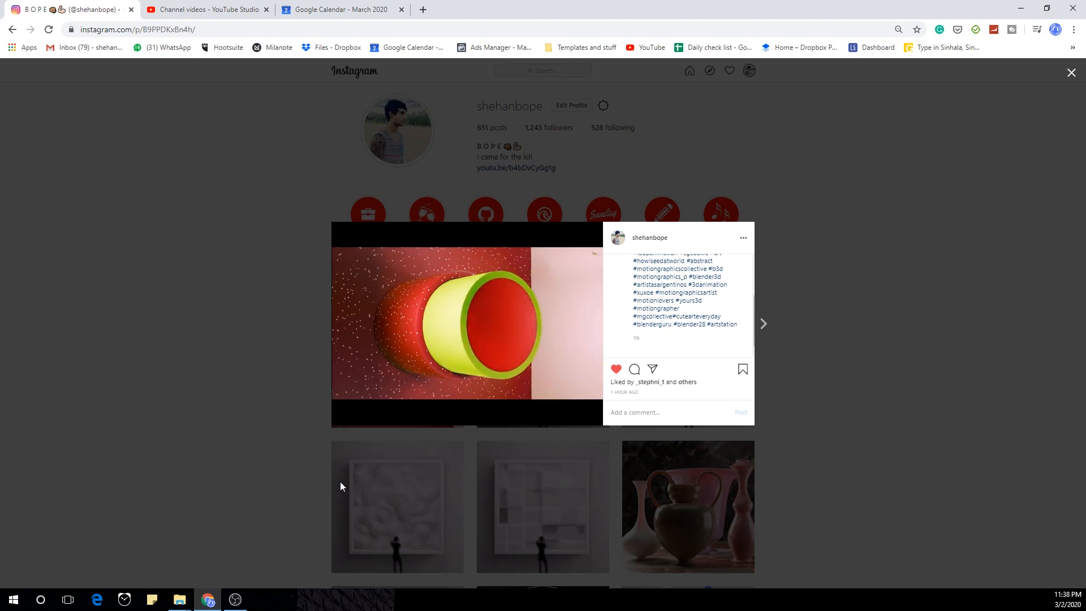
# Step: Browse the 3D artwork posts on the Instagram profile, including the blue rippled panel
pyautogui.click(302, 484)
pyautogui.click(545, 369)
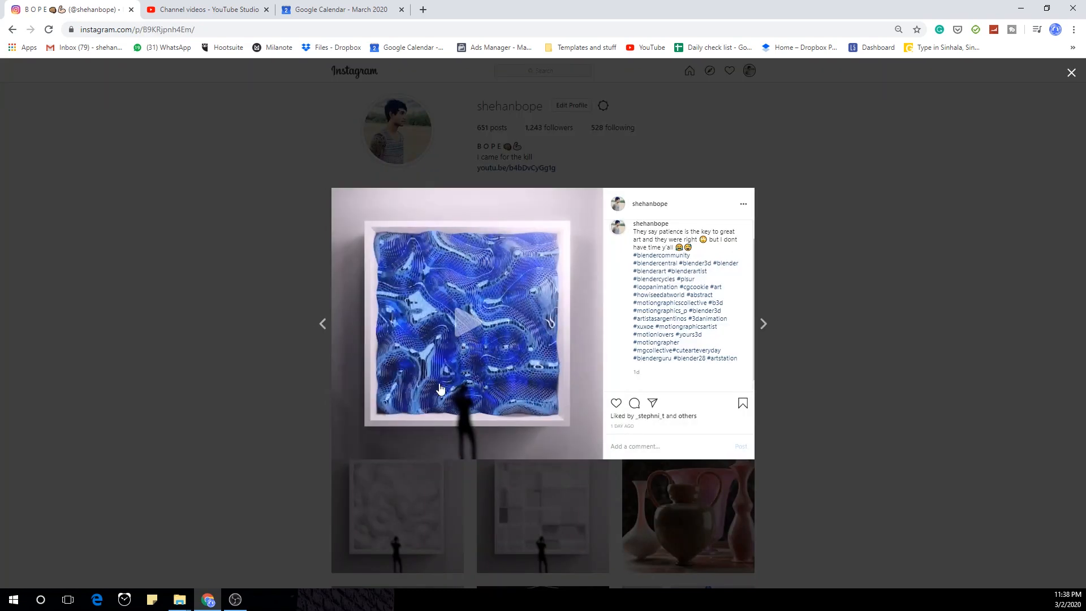
pyautogui.click(253, 491)
pyautogui.scroll(-3, 299, 487)
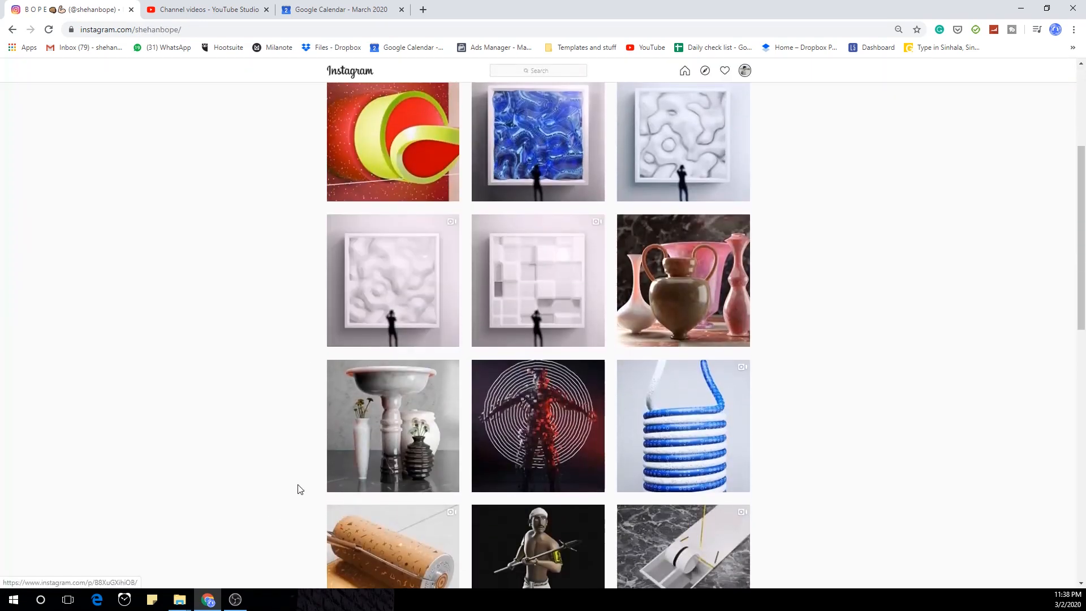
pyautogui.scroll(-2, 310, 488)
pyautogui.scroll(5, 306, 475)
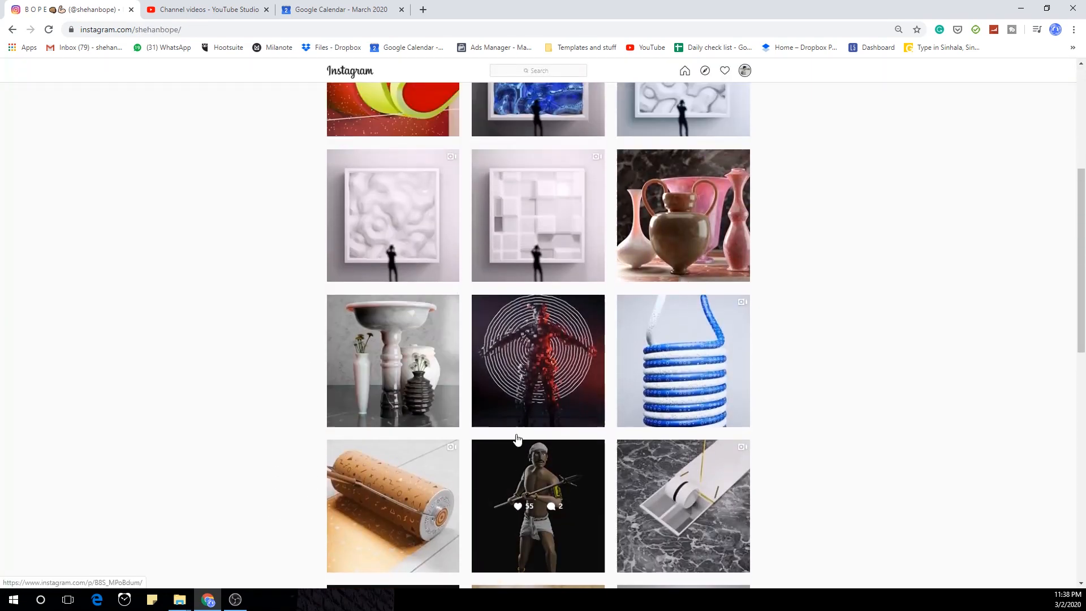
pyautogui.scroll(1, 293, 416)
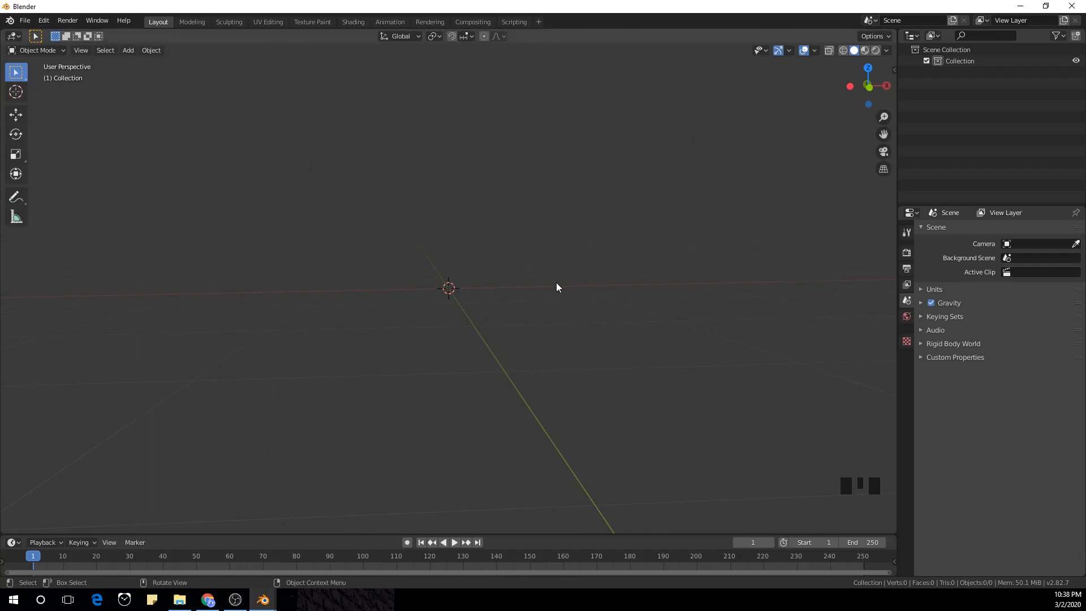
# Step: In Blender, add a mesh circle at the origin and rotate it 90° about the X axis
pyautogui.hotkey('shift', 'a')
pyautogui.moveTo(555, 283)
pyautogui.click(608, 306)
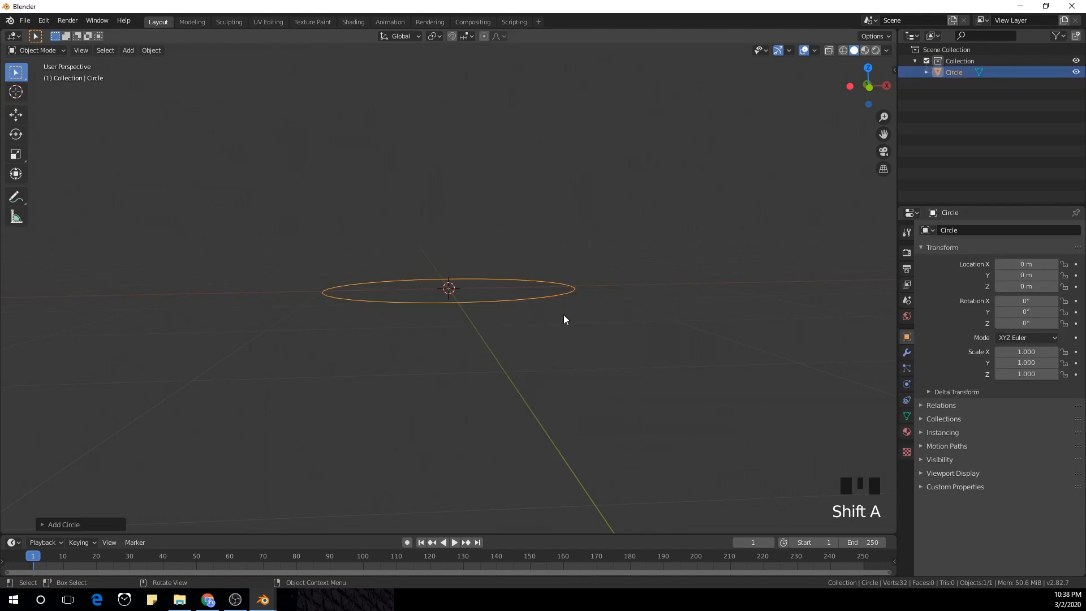
pyautogui.write('rx90')
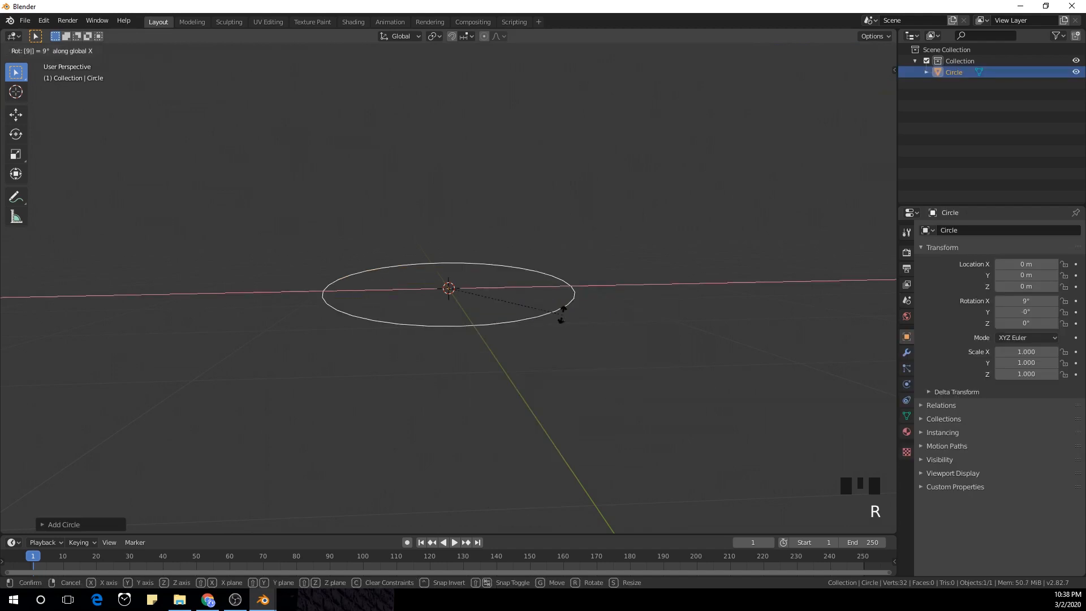
pyautogui.press('Return')
# Step: Enter Edit Mode and fill the circle's outline with quads using Grid Fill, with span 8 and offset 0
pyautogui.press('Tab')
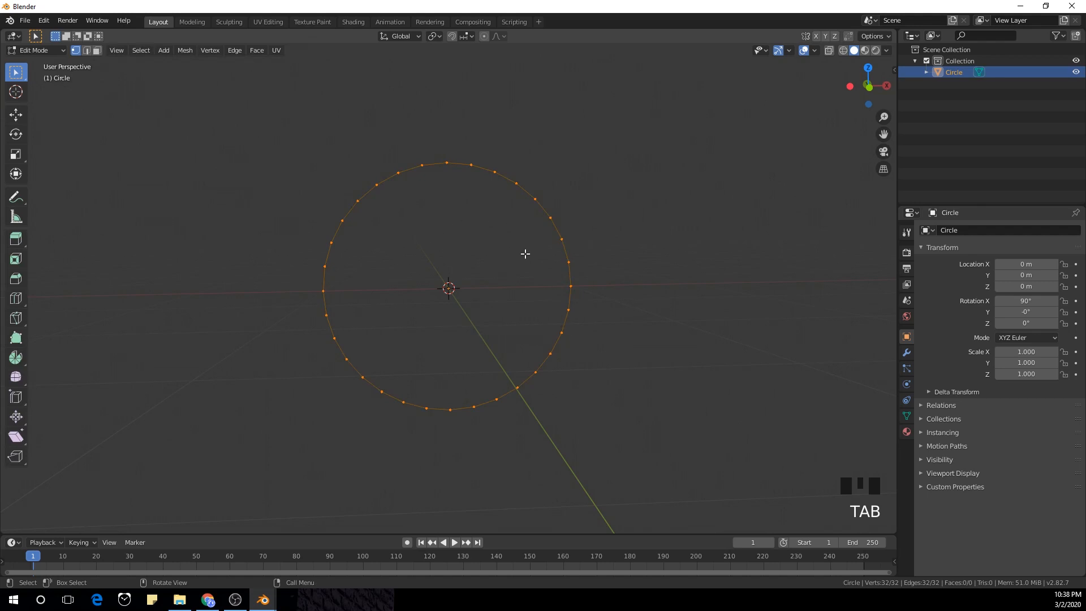
pyautogui.press('f')
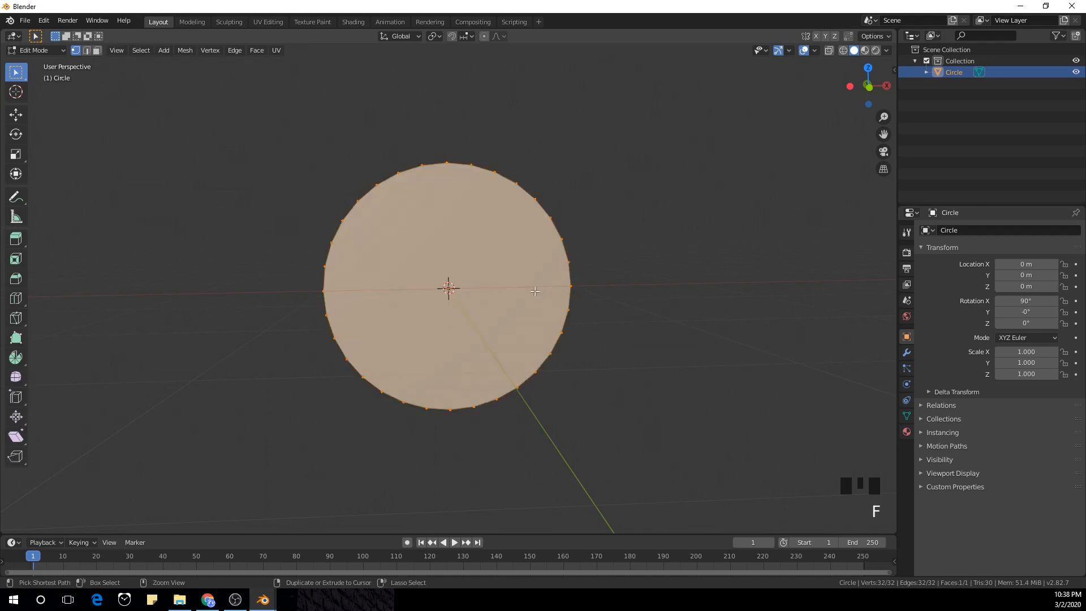
pyautogui.hotkey('ctrl', 'z')
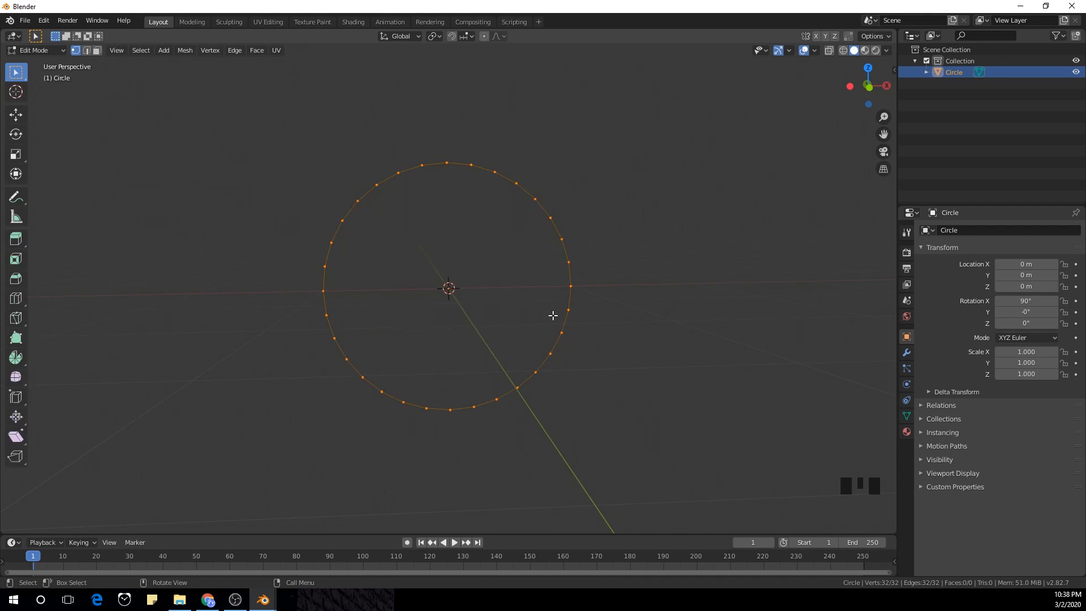
pyautogui.hotkey('ctrl', 'f')
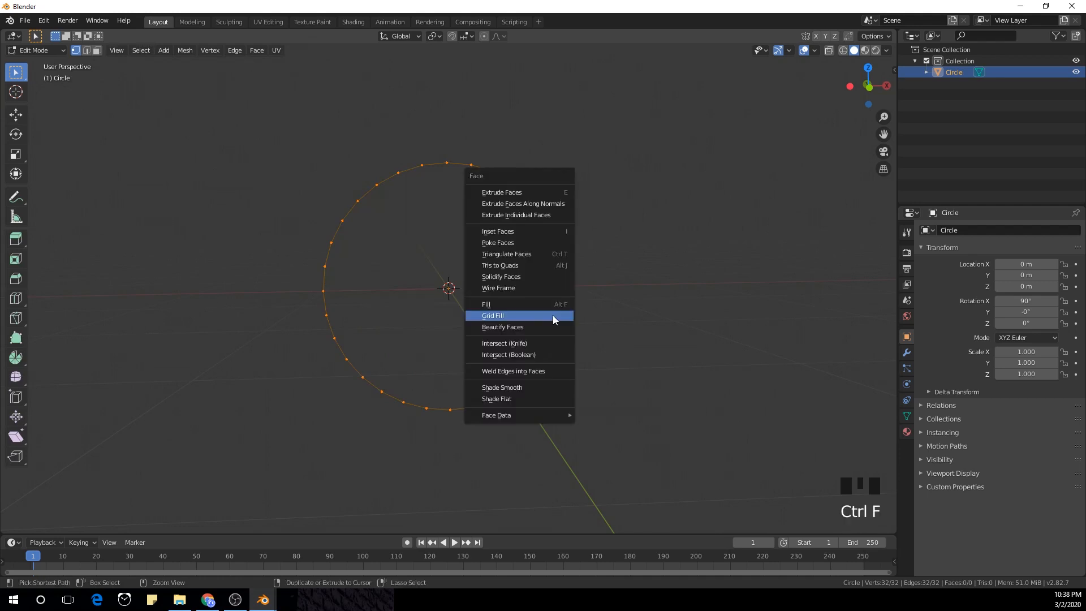
pyautogui.click(523, 315)
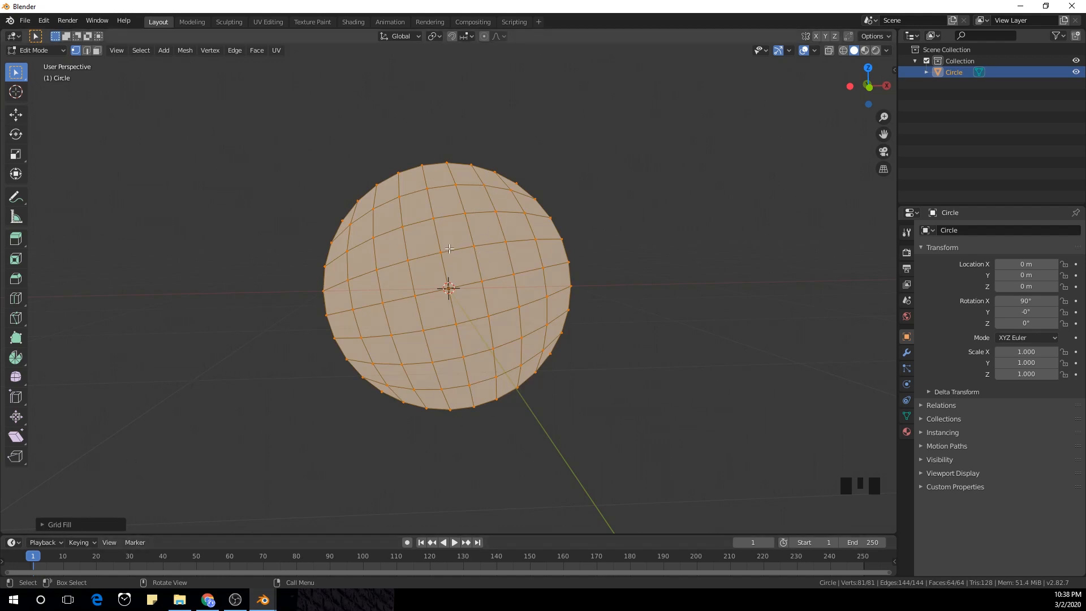
pyautogui.click(43, 524)
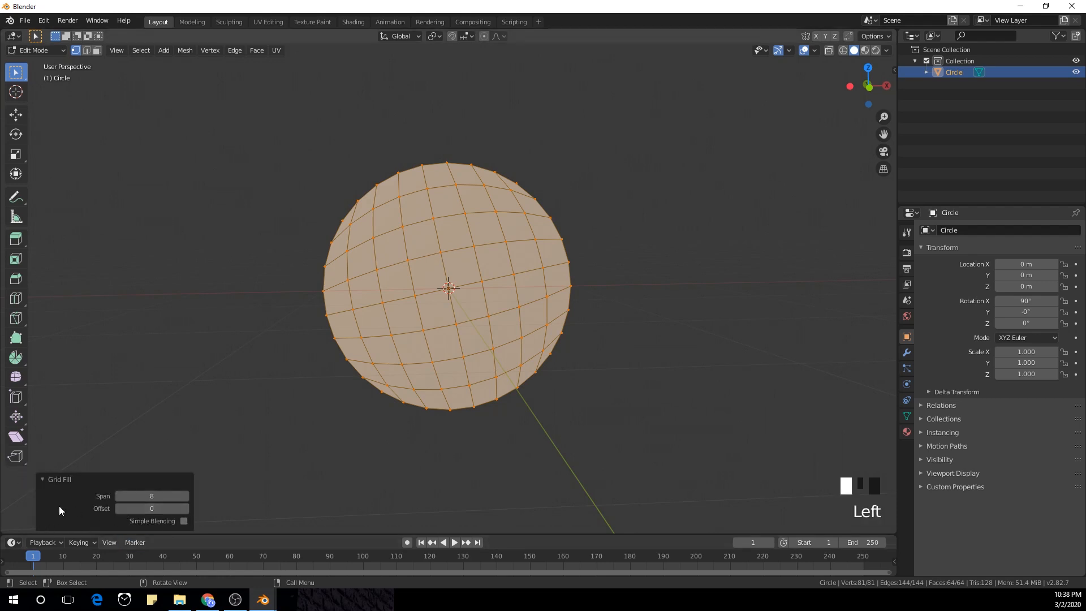
pyautogui.click(120, 508)
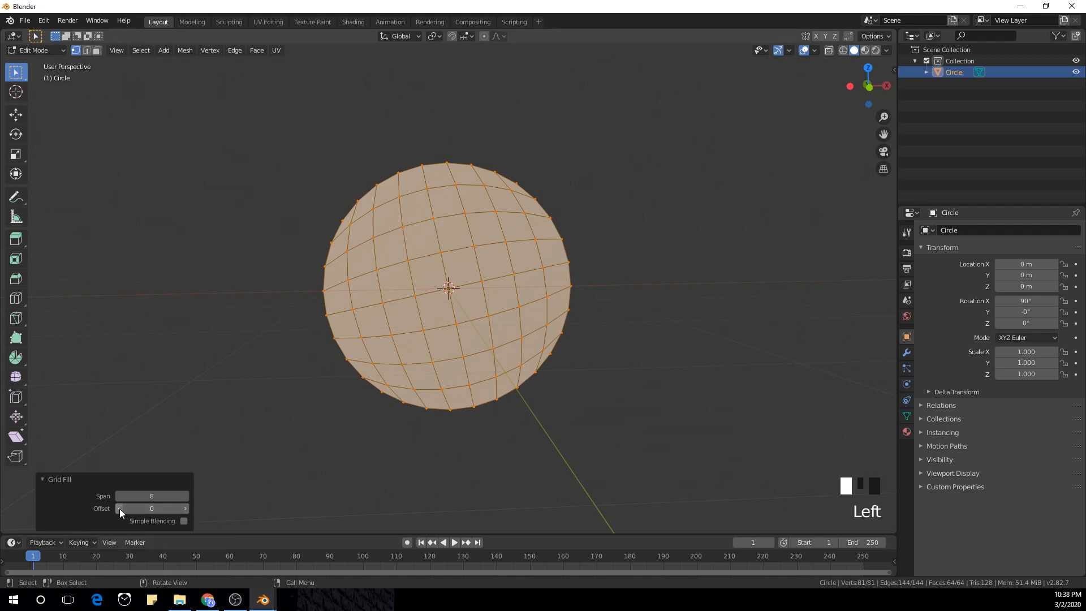
pyautogui.click(42, 479)
# Step: Select the disc's whole outer edge and, in front view, extrude it outward by scaling to form a narrow ring
pyautogui.moveTo(648, 342)
pyautogui.mouseDown(button='middle')
pyautogui.moveTo(586, 364)
pyautogui.moveTo(645, 349)
pyautogui.moveTo(651, 362)
pyautogui.mouseUp(button='middle')
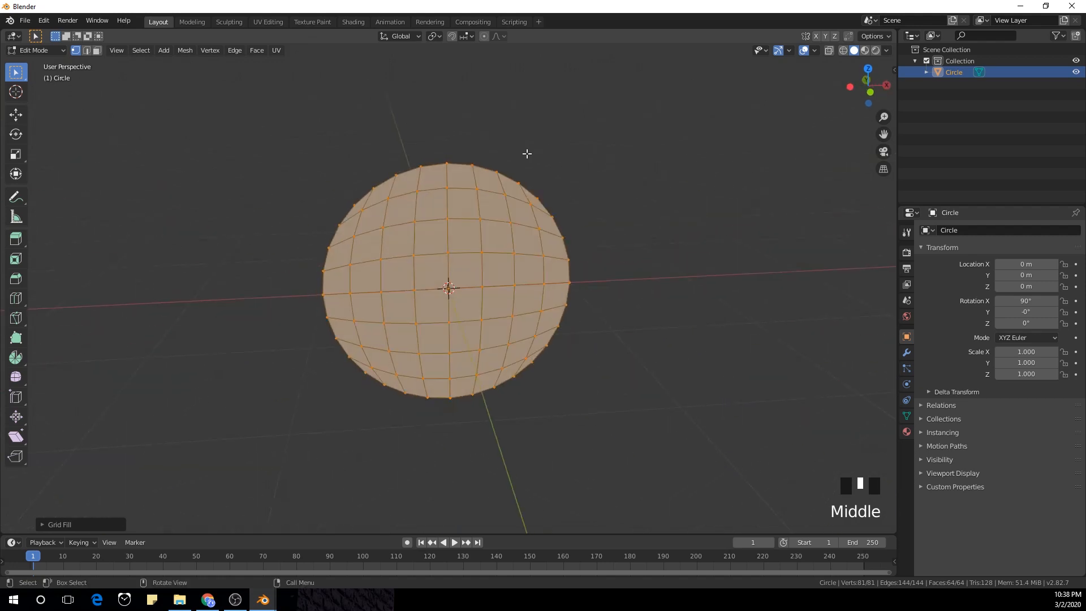
pyautogui.moveTo(512, 181); pyautogui.dragTo(515, 176, button='middle')
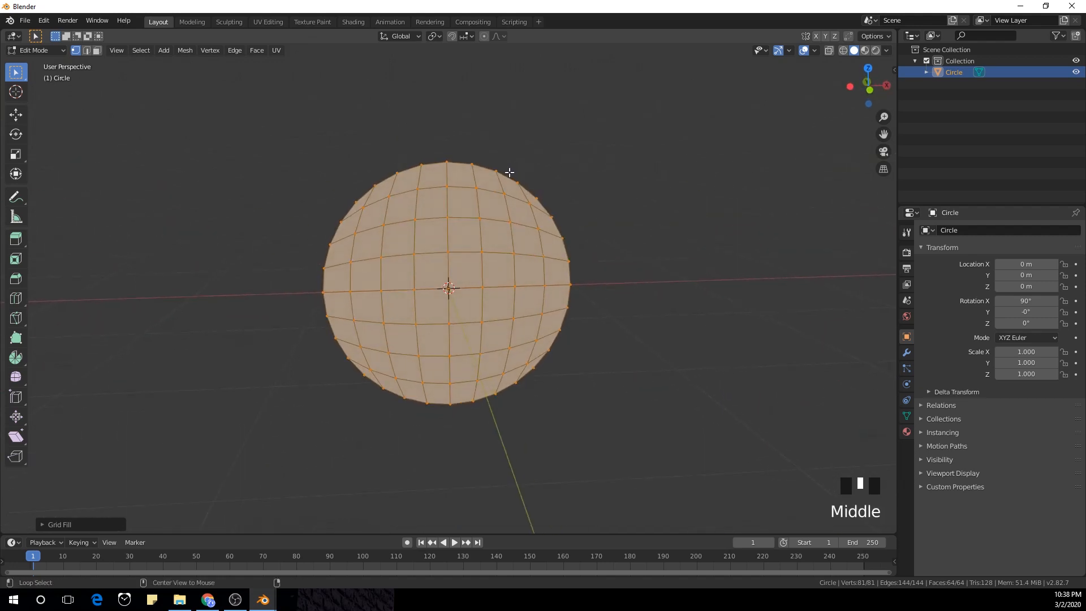
pyautogui.keyDown('alt'); pyautogui.click(510, 171); pyautogui.keyUp('alt')
pyautogui.keyDown('alt'); pyautogui.middleClick(572, 252); pyautogui.keyUp('alt')
pyautogui.keyDown('alt'); pyautogui.keyDown('shift'); pyautogui.click(569, 249); pyautogui.keyUp('shift'); pyautogui.keyUp('alt')
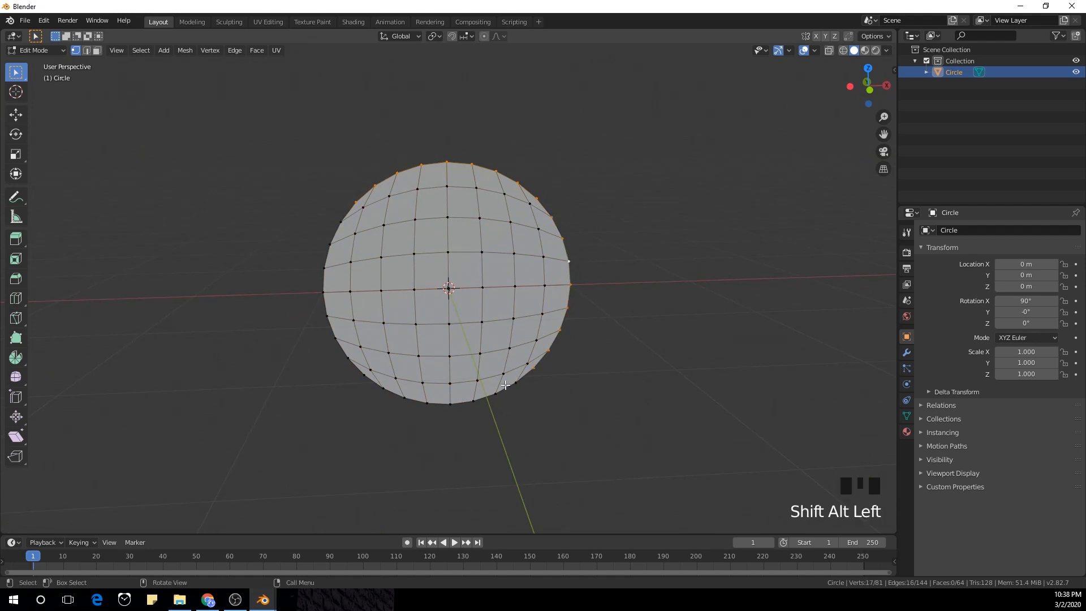
pyautogui.keyDown('alt'); pyautogui.keyDown('shift'); pyautogui.click(477, 402); pyautogui.keyUp('shift'); pyautogui.keyUp('alt')
pyautogui.moveTo(384, 320); pyautogui.dragTo(540, 300, button='middle')
pyautogui.press('KP_1')
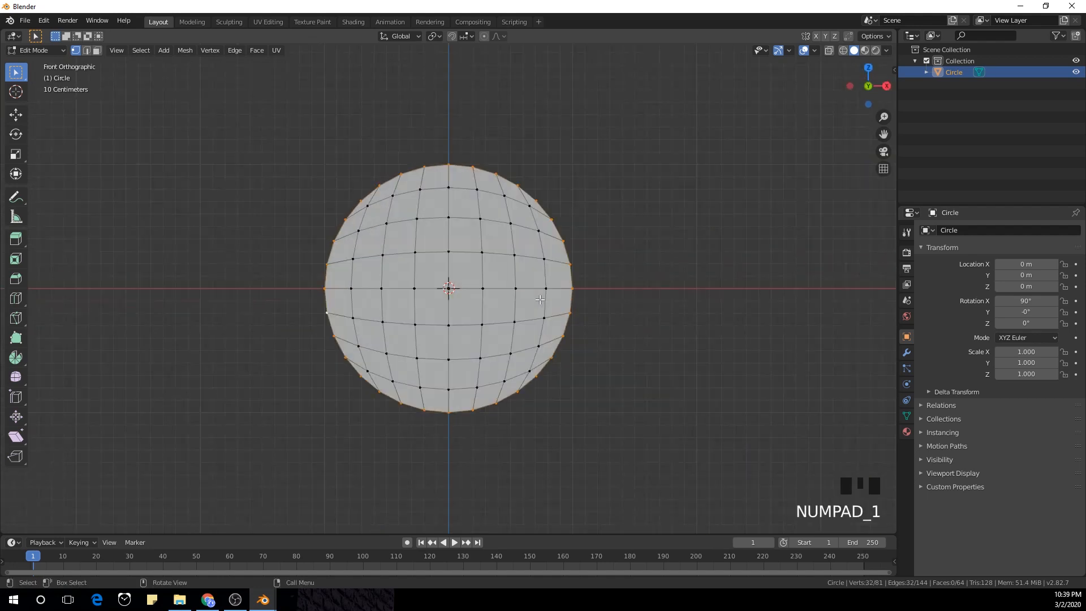
pyautogui.press('e')
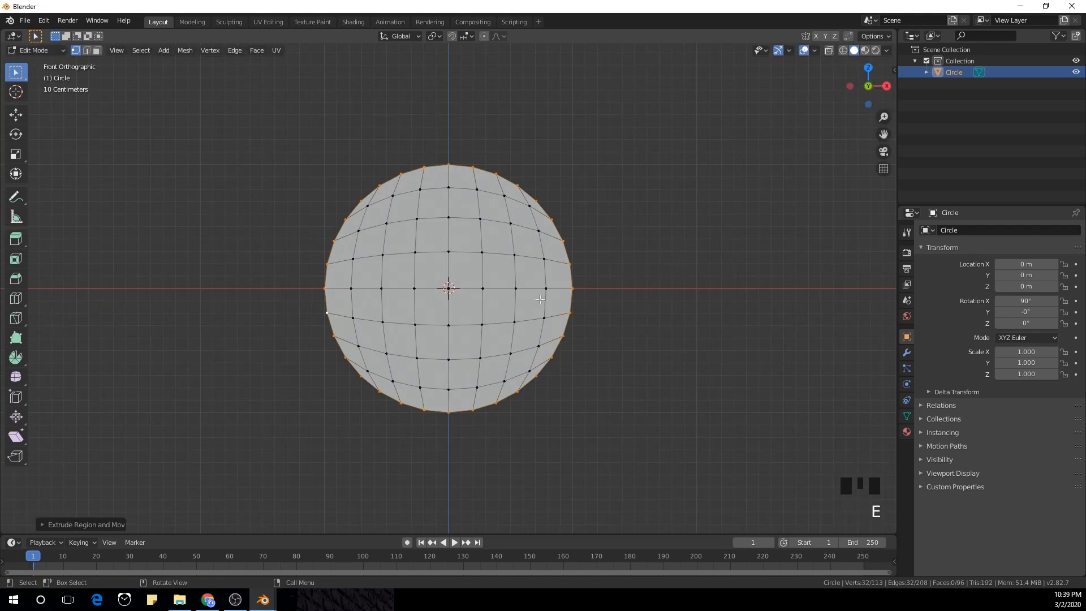
pyautogui.press('s')
pyautogui.click(643, 321)
# Step: Extrude the rim outward again into a wider ring and scale the edge loop between the two rings slightly inward
pyautogui.press('e')
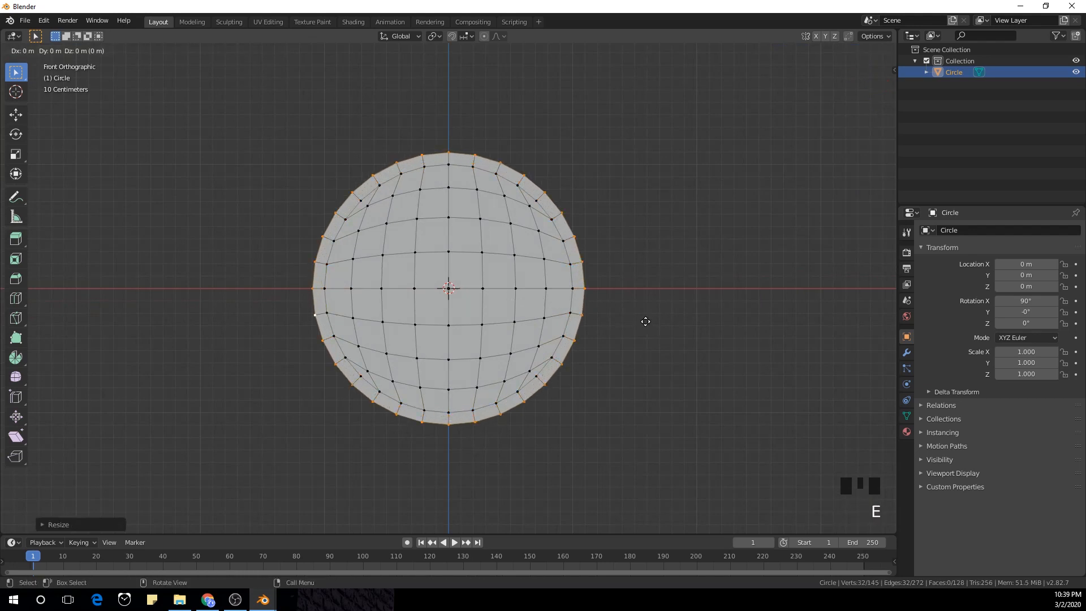
pyautogui.rightClick(645, 321)
pyautogui.press('s')
pyautogui.click(672, 326)
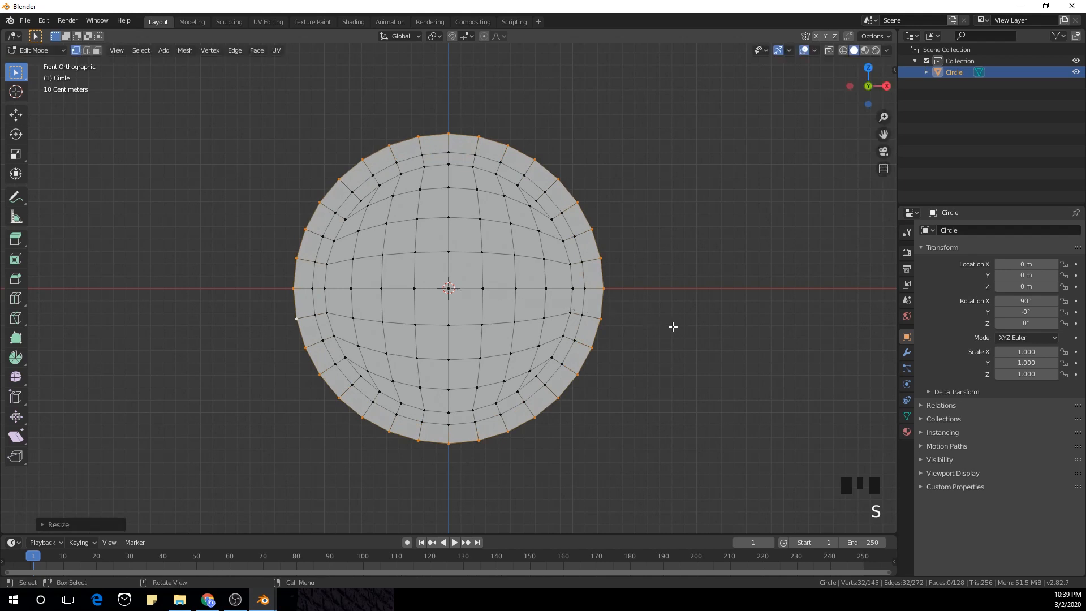
pyautogui.keyDown('alt'); pyautogui.click(581, 317); pyautogui.keyUp('alt')
pyautogui.press('s')
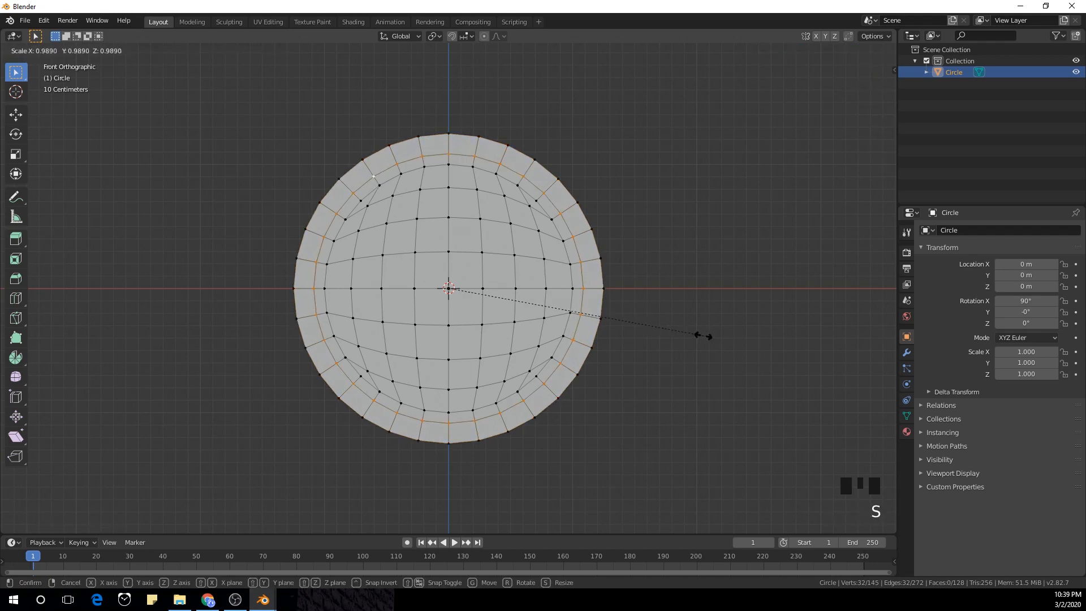
pyautogui.click(696, 335)
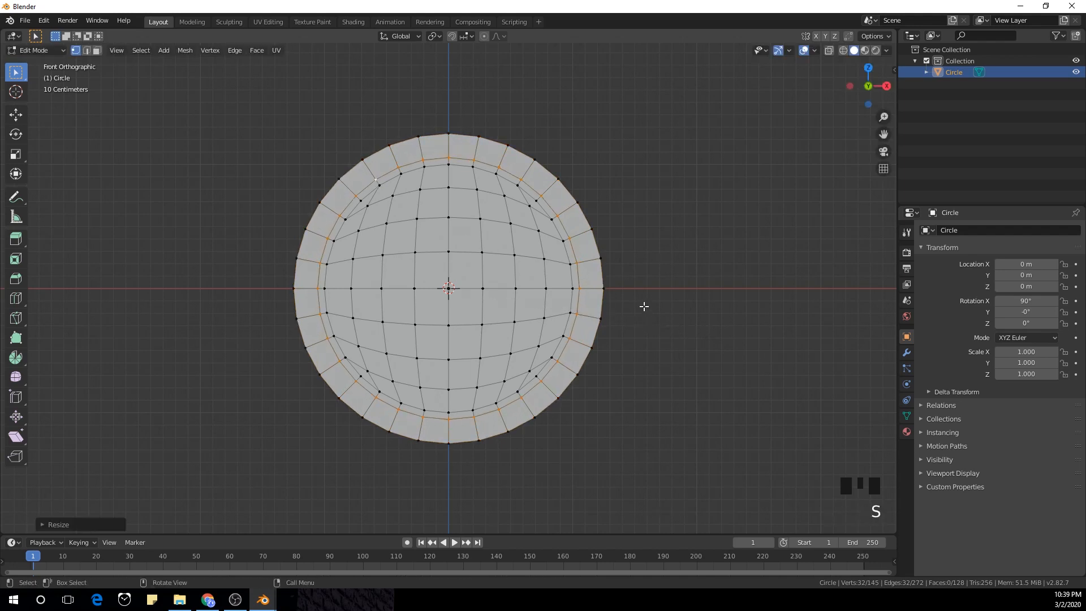
# Step: Return to Object Mode and add a level 2 Subdivision Surface modifier to the disc
pyautogui.press('Tab')
pyautogui.moveTo(598, 306); pyautogui.dragTo(669, 332, button='middle')
pyautogui.moveTo(552, 310); pyautogui.dragTo(622, 305, button='middle')
pyautogui.hotkey('ctrl', '2')
# Step: Add a Solidify modifier to the disc with a thickness of 0.2 m
pyautogui.click(907, 352)
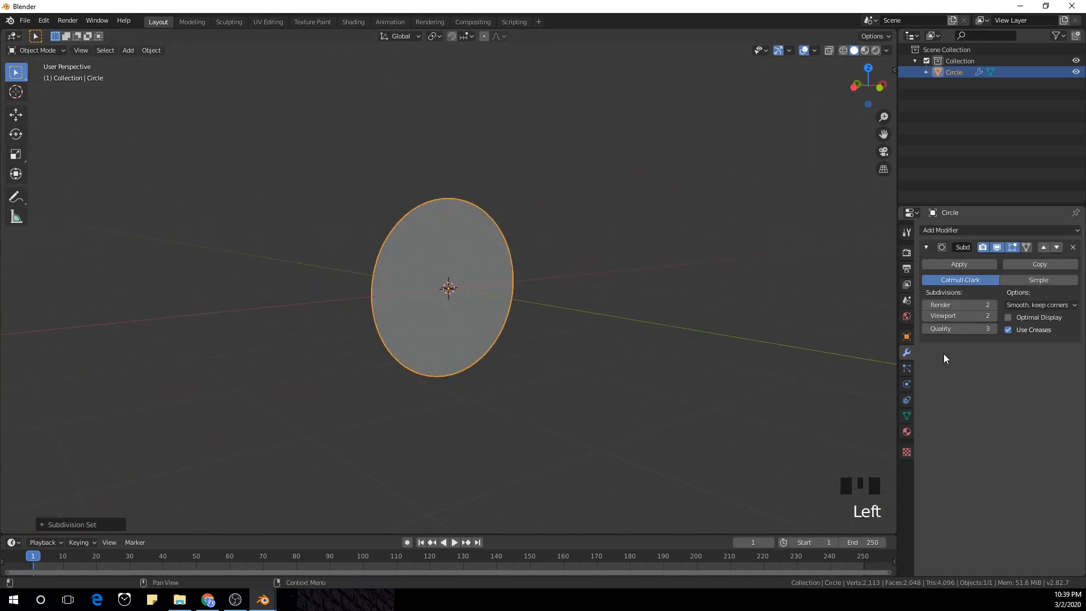
pyautogui.click(961, 229)
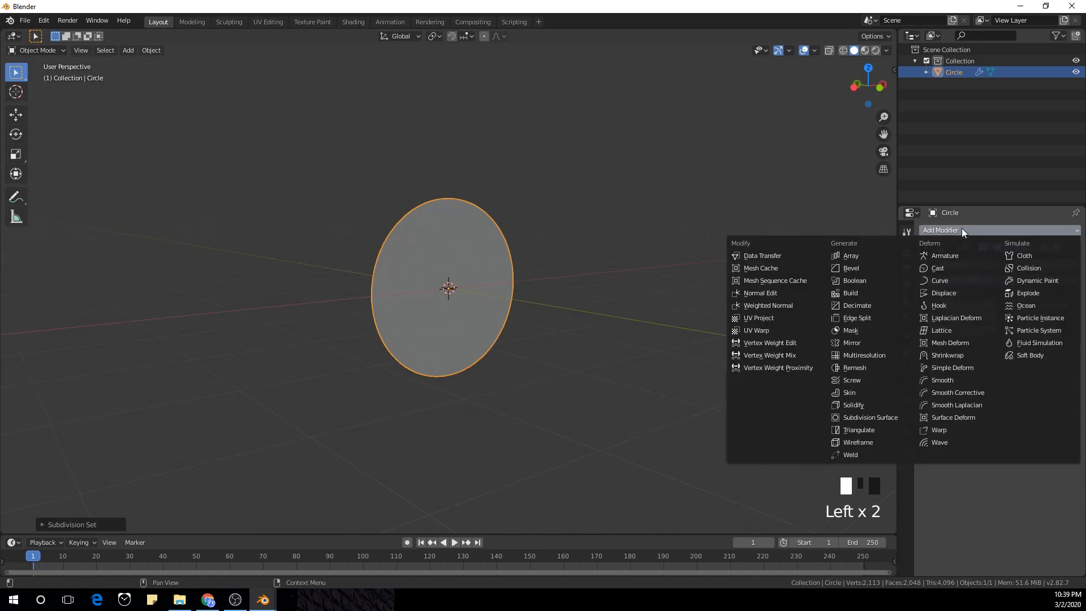
pyautogui.click(867, 405)
pyautogui.moveTo(586, 291); pyautogui.dragTo(679, 294, button='middle')
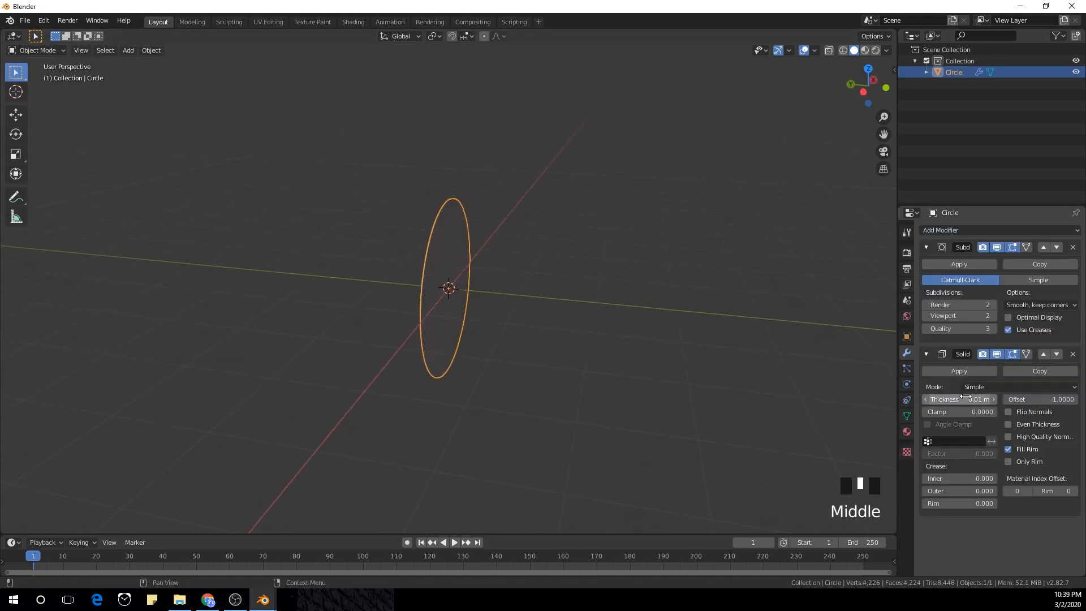
pyautogui.moveTo(963, 399); pyautogui.dragTo(1010, 399)
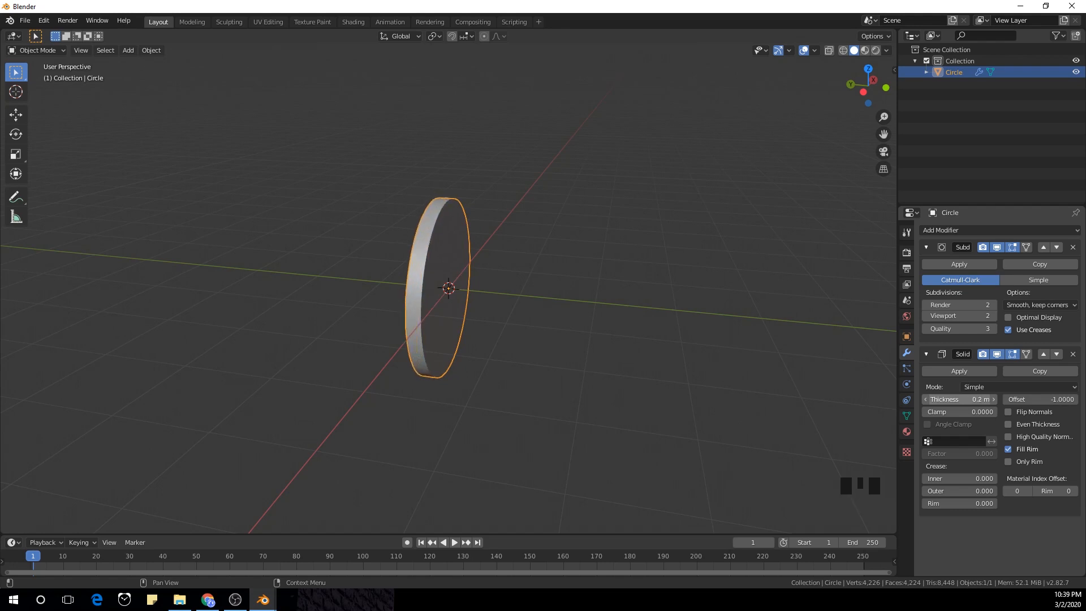
# Step: Shade the disc smooth and enable Auto Smooth for its normals
pyautogui.moveTo(670, 342); pyautogui.dragTo(724, 346, button='middle')
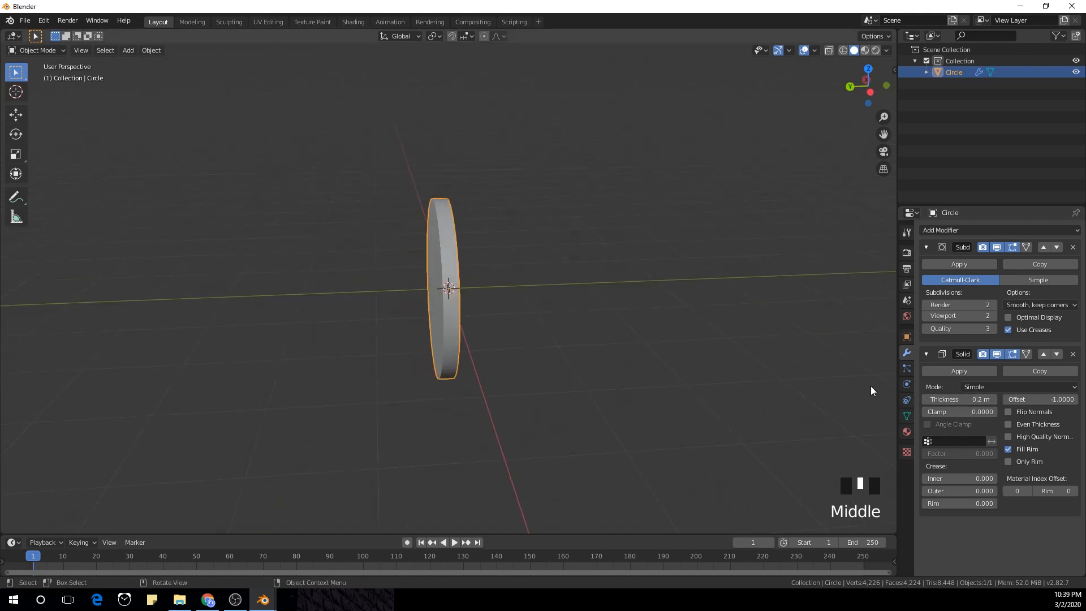
pyautogui.press('KP_3')
pyautogui.scroll(4, 652, 243)
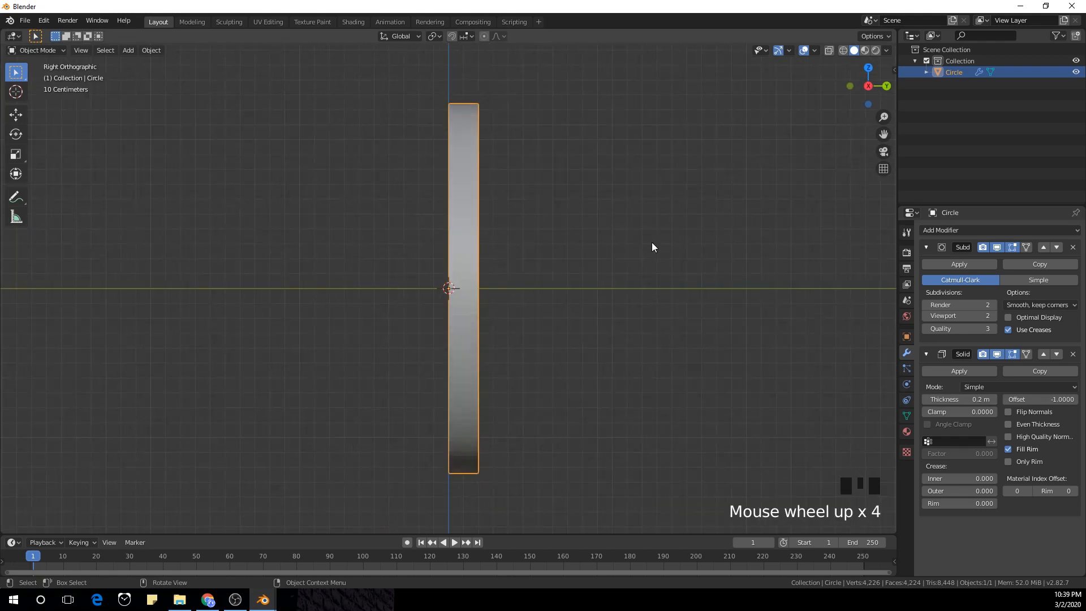
pyautogui.rightClick(511, 235)
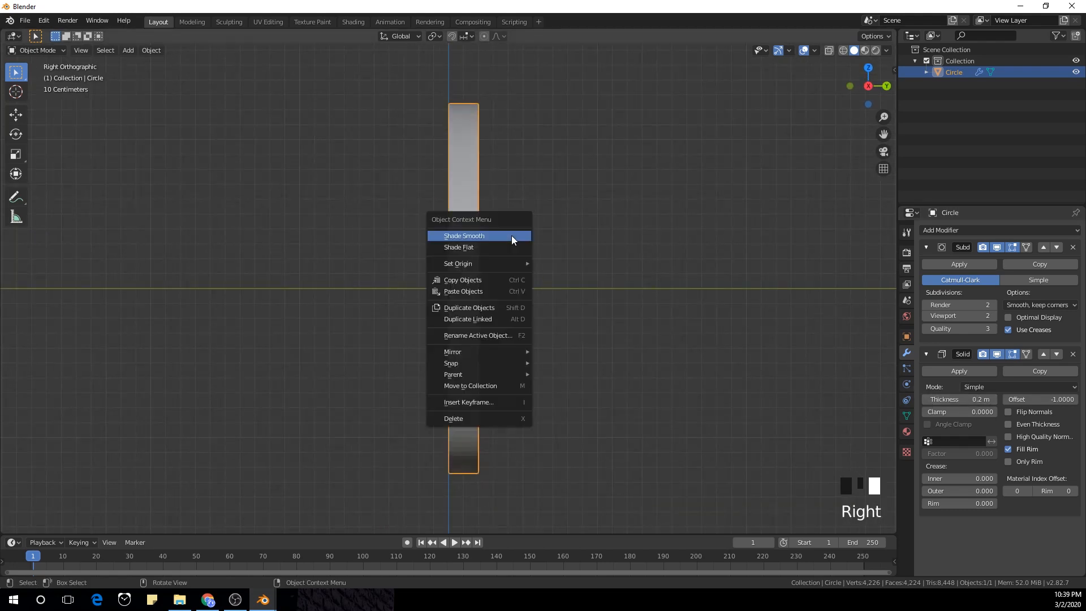
pyautogui.click(511, 235)
pyautogui.click(906, 416)
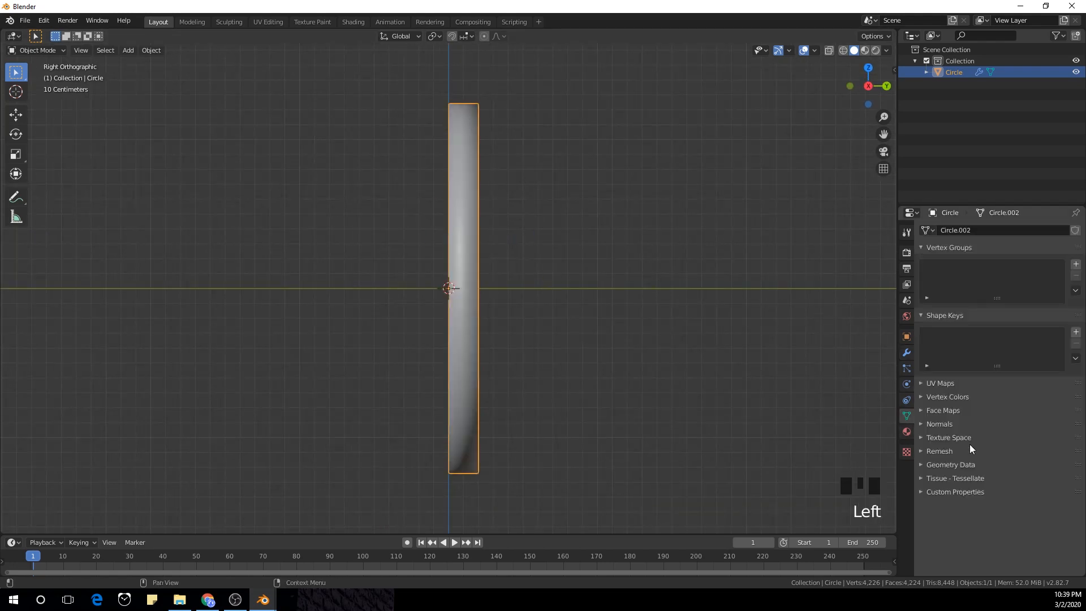
pyautogui.click(955, 425)
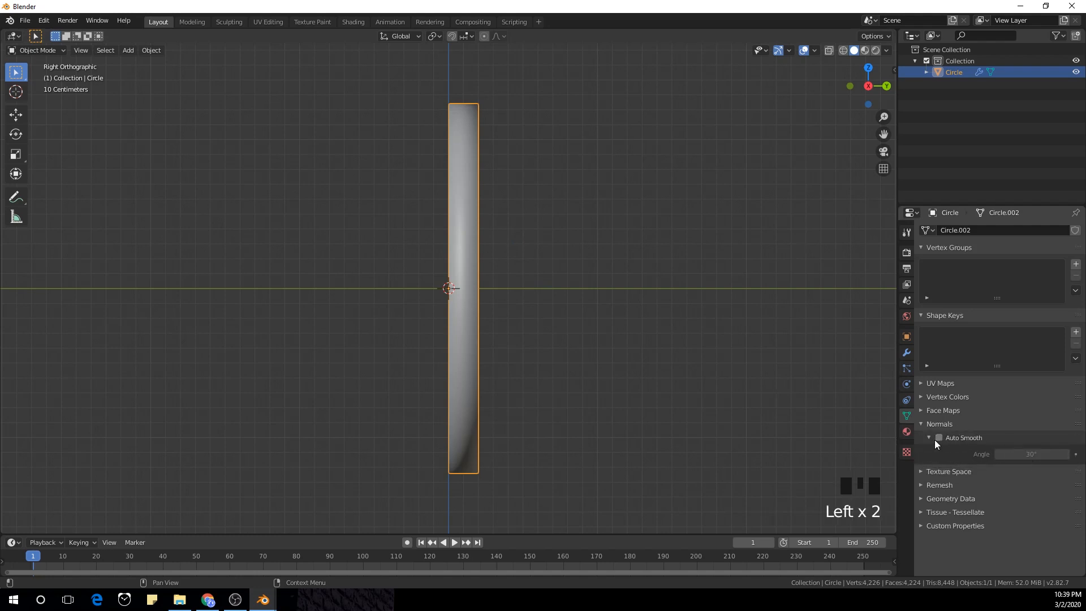
pyautogui.click(939, 438)
# Step: Add a Simple Deform modifier to the disc and set its mode to Bend
pyautogui.moveTo(573, 379); pyautogui.dragTo(622, 339, button='middle')
pyautogui.click(906, 352)
pyautogui.click(993, 232)
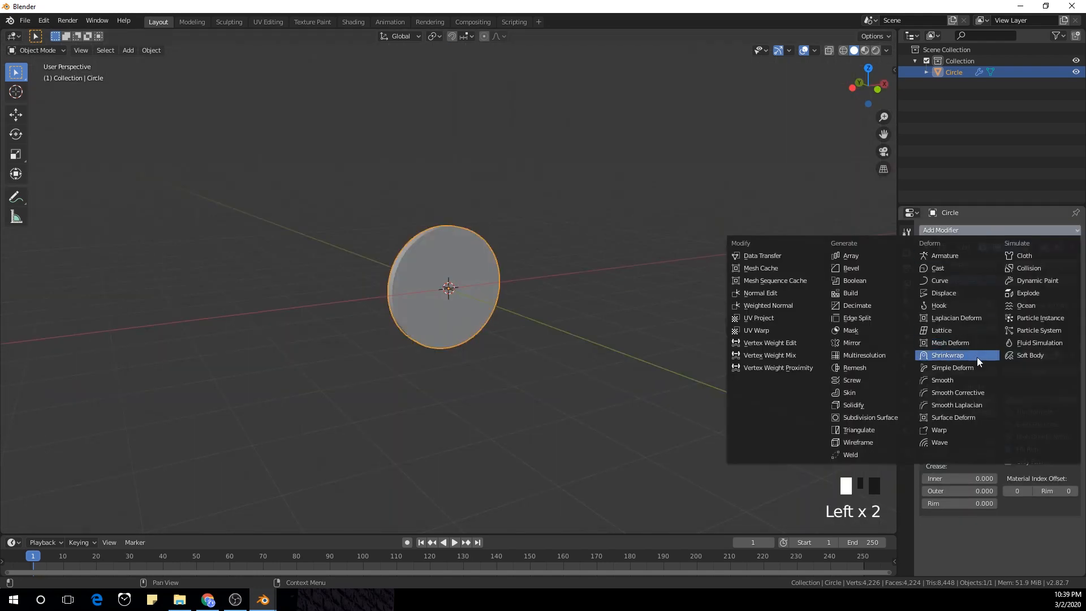
pyautogui.click(978, 371)
pyautogui.scroll(2, 650, 347)
pyautogui.moveTo(650, 348); pyautogui.dragTo(961, 447, button='middle')
pyautogui.scroll(-3, 1000, 488)
pyautogui.scroll(-1, 751, 393)
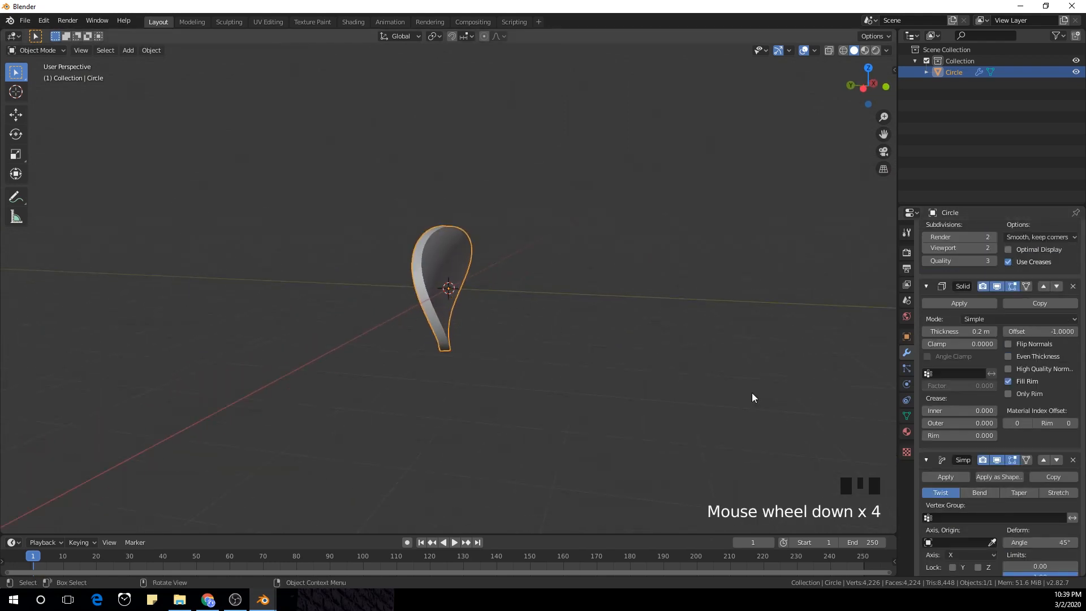
pyautogui.click(979, 492)
pyautogui.scroll(-4, 999, 501)
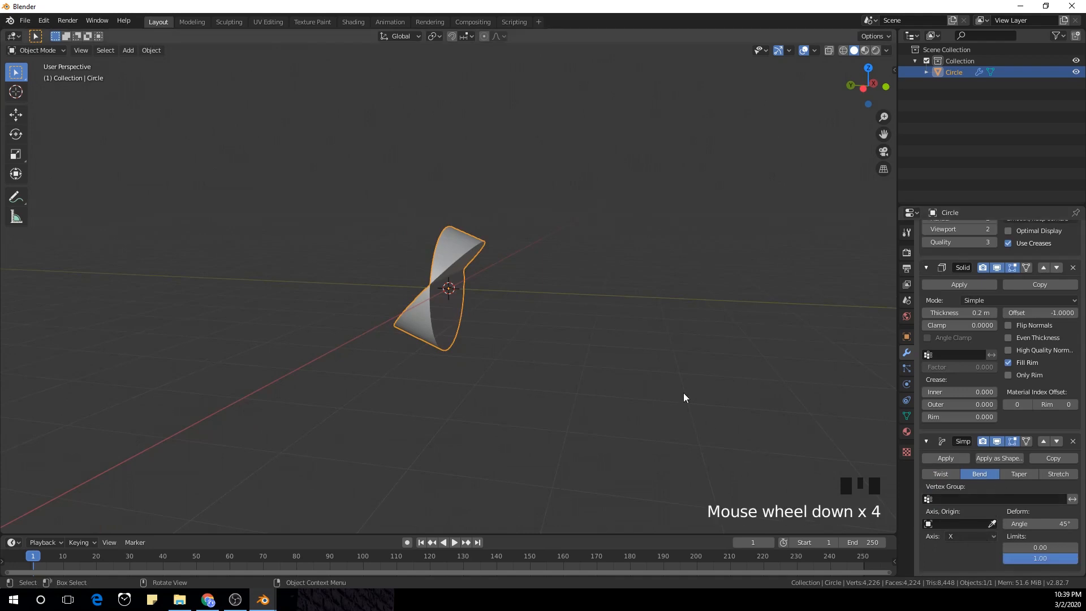
pyautogui.moveTo(683, 397); pyautogui.dragTo(668, 378, button='middle')
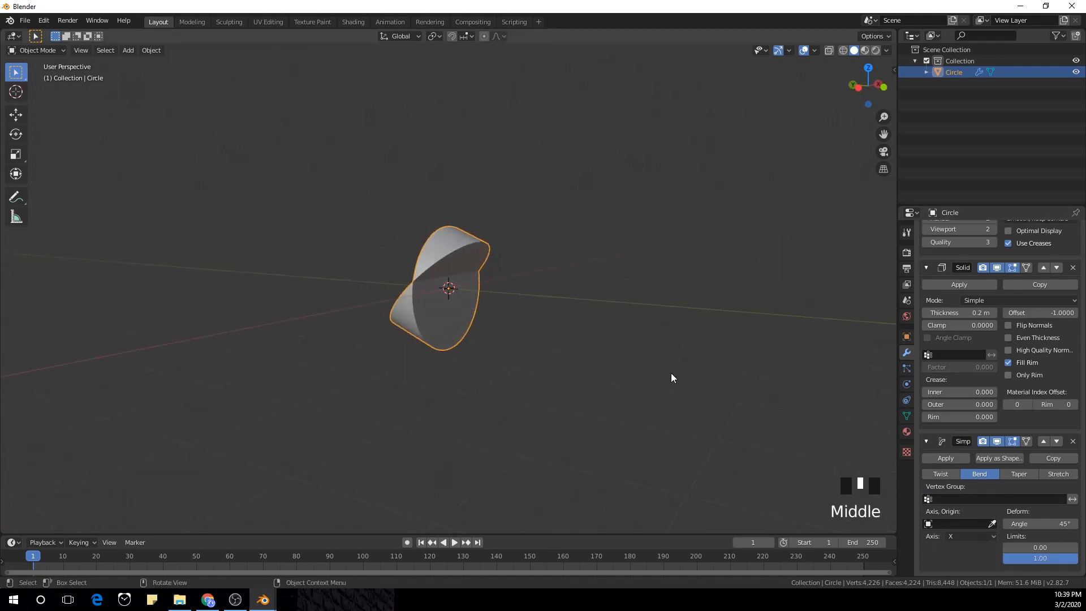
# Step: Add a Plain Axes empty at the disc's origin
pyautogui.hotkey('shift', 'a')
pyautogui.moveTo(648, 457)
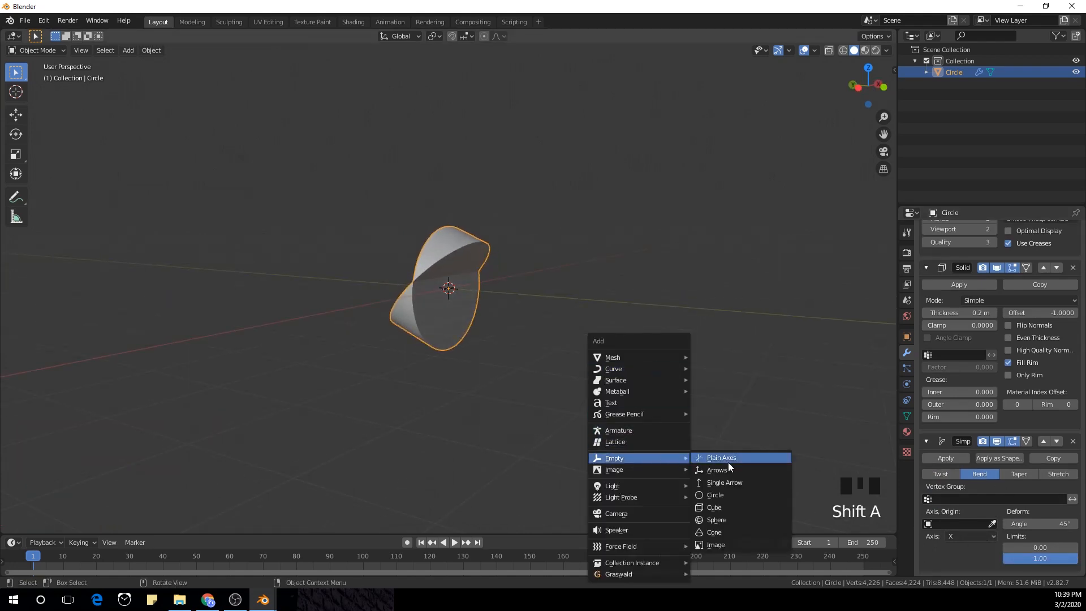
pyautogui.click(729, 459)
# Step: Move the empty down along the Z axis in front view until it lines up with the disc's lowest edge
pyautogui.press('KP_1')
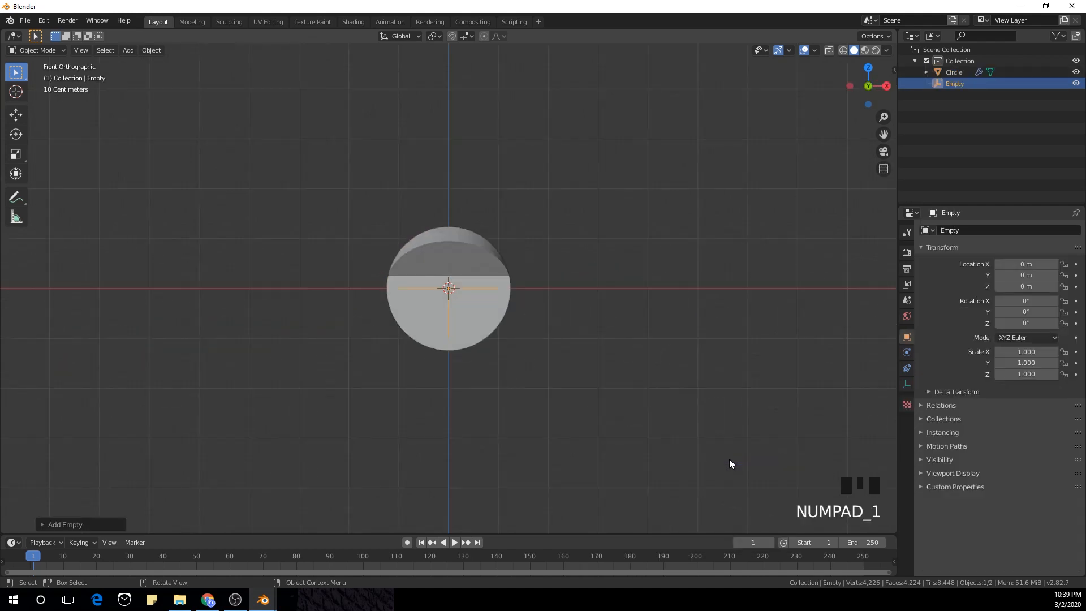
pyautogui.scroll(5, 484, 348)
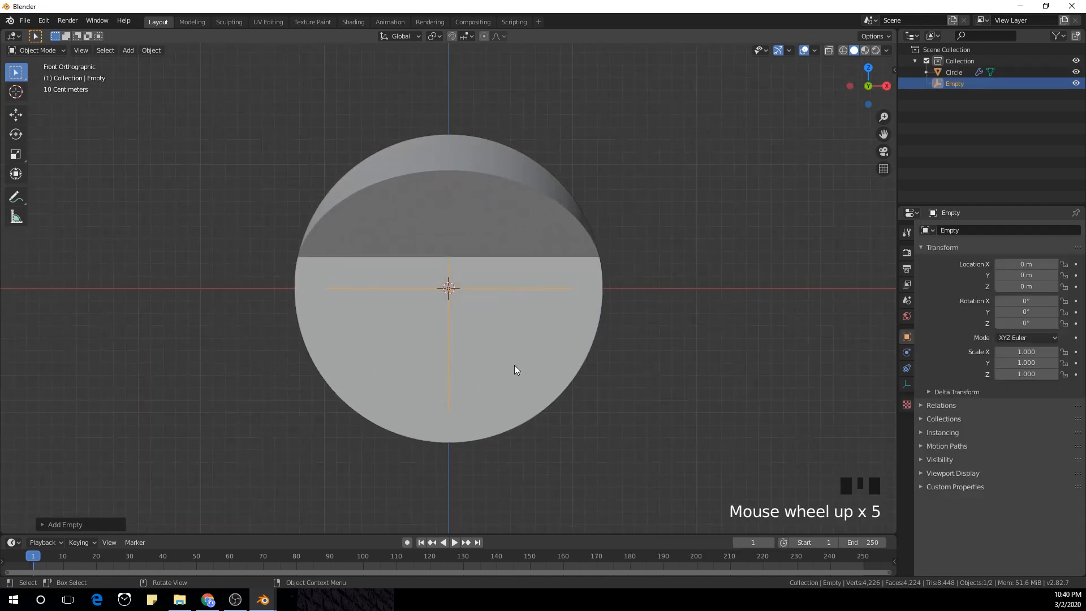
pyautogui.press('g')
pyautogui.press('z')
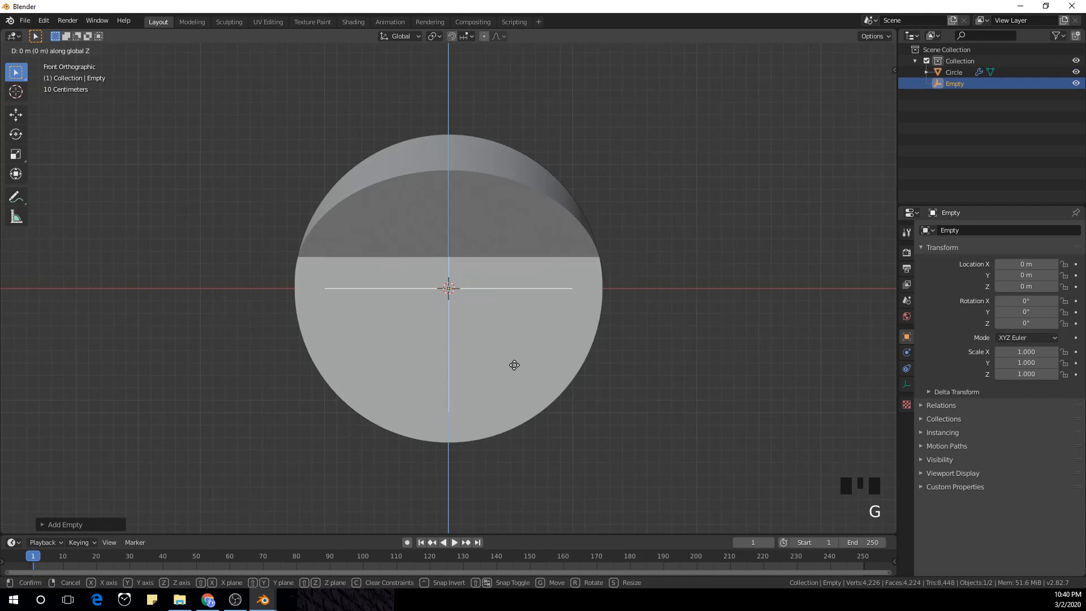
pyautogui.click(496, 520)
pyautogui.scroll(2, 474, 460)
pyautogui.keyDown('shift'); pyautogui.moveTo(474, 460); pyautogui.dragTo(483, 194, button='middle'); pyautogui.keyUp('shift')
pyautogui.scroll(2, 487, 252)
pyautogui.keyDown('shift'); pyautogui.moveTo(488, 252); pyautogui.dragTo(463, 264, button='middle'); pyautogui.keyUp('shift')
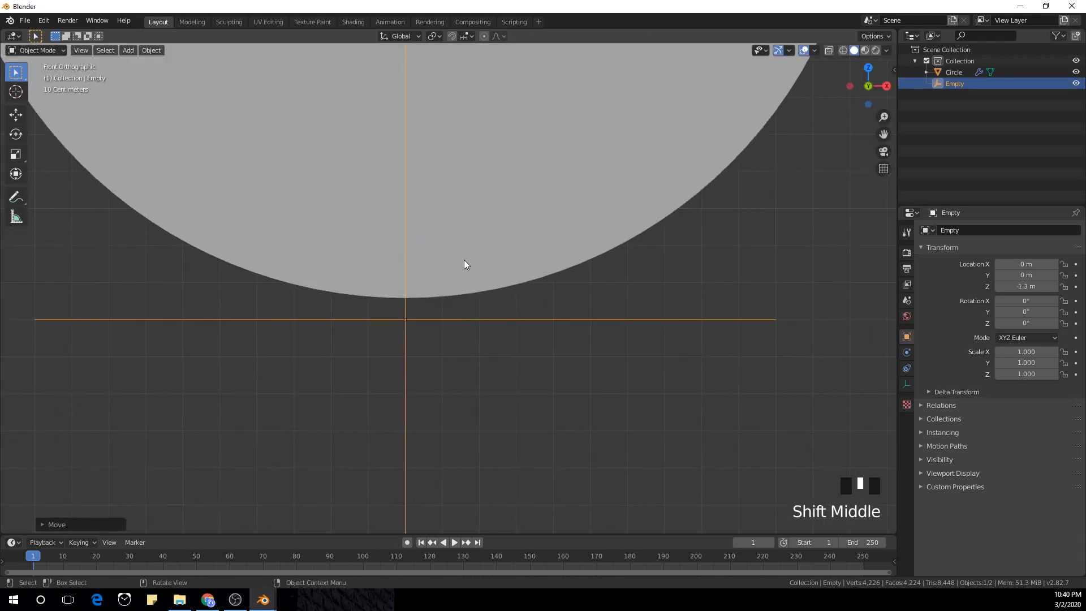
pyautogui.scroll(5, 464, 264)
pyautogui.press('g')
pyautogui.press('z')
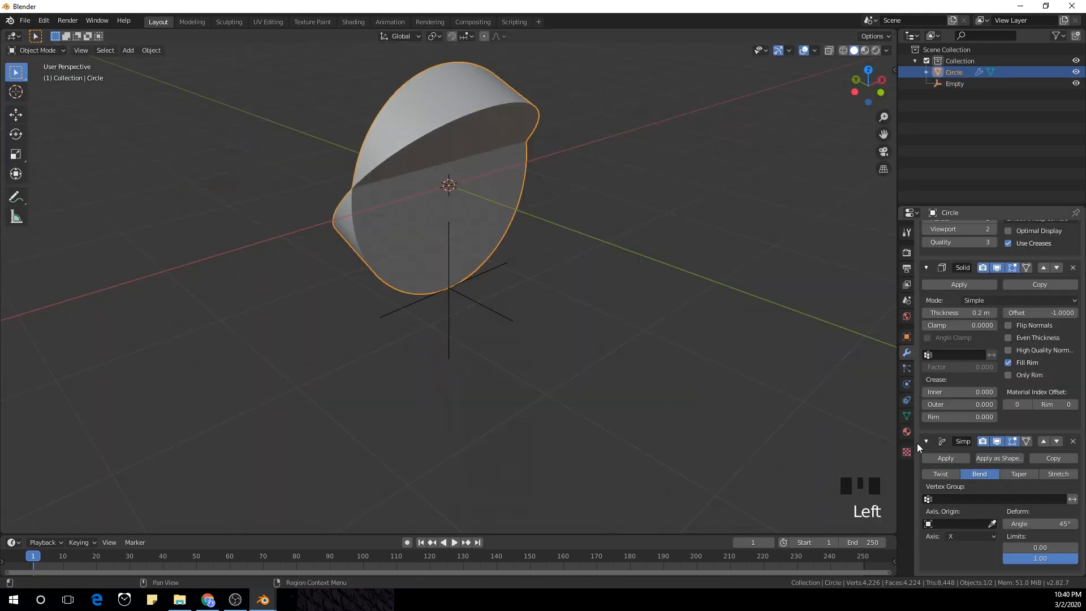
# Step: Assign the Empty as the origin object of the disc's Simple Deform modifier
pyautogui.scroll(-1, 1022, 484)
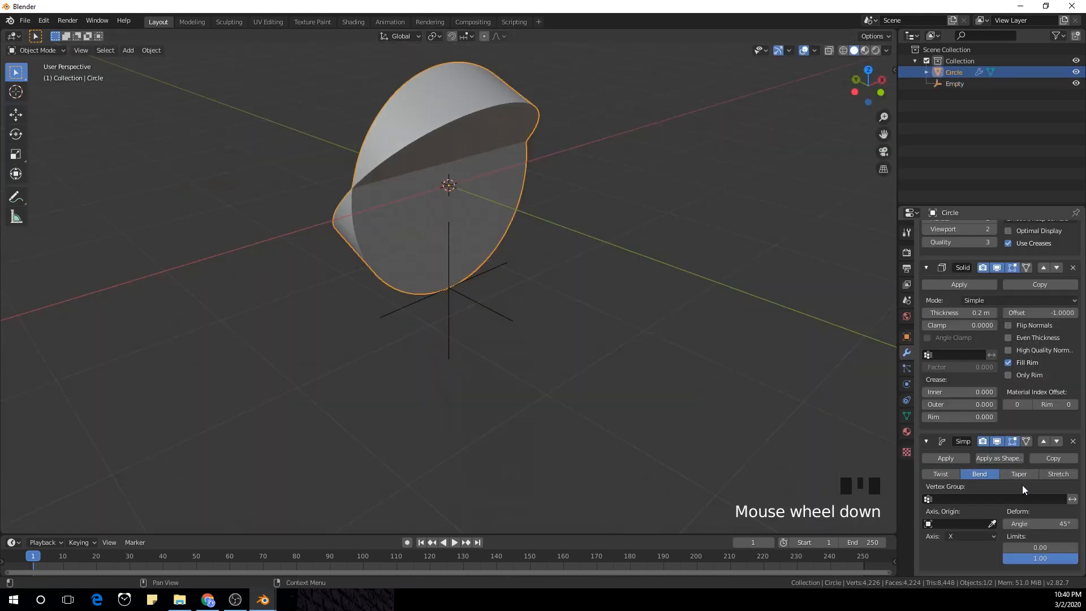
pyautogui.click(991, 523)
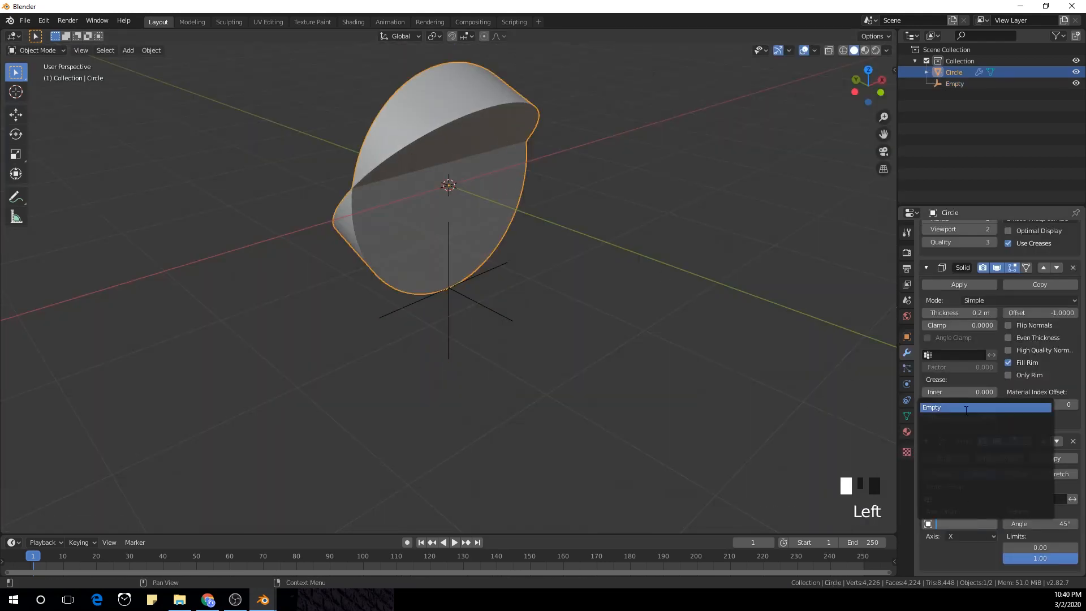
pyautogui.click(552, 320)
# Step: Try out the disc's bend by varying the Simple Deform angle, and set the angle to 0°
pyautogui.moveTo(551, 321); pyautogui.dragTo(720, 343, button='middle')
pyautogui.moveTo(1045, 519); pyautogui.dragTo(1001, 519)
pyautogui.click(1045, 519)
pyautogui.write('0')
pyautogui.press('Return')
pyautogui.scroll(-3, 670, 259)
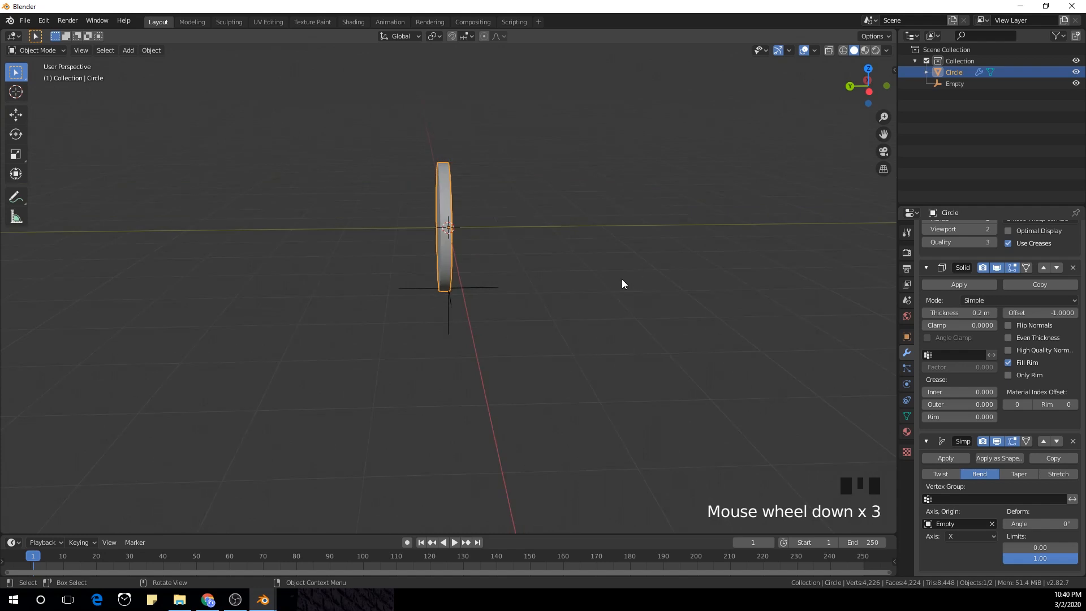
pyautogui.moveTo(622, 279); pyautogui.dragTo(531, 274, button='middle')
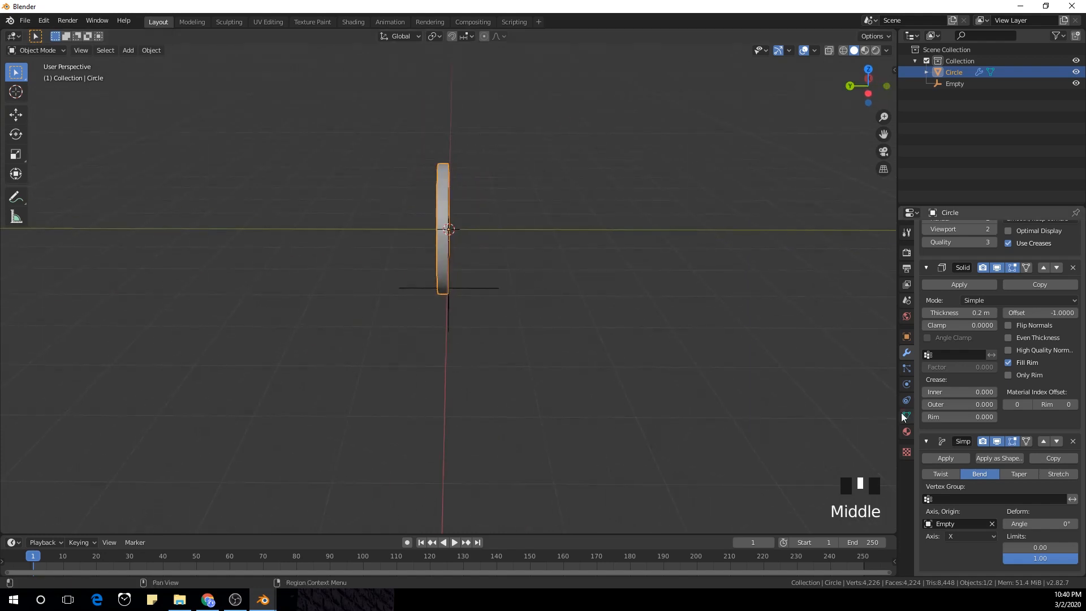
# Step: Create a new material for the disc and add a second slot with another new material
pyautogui.click(906, 430)
pyautogui.click(976, 280)
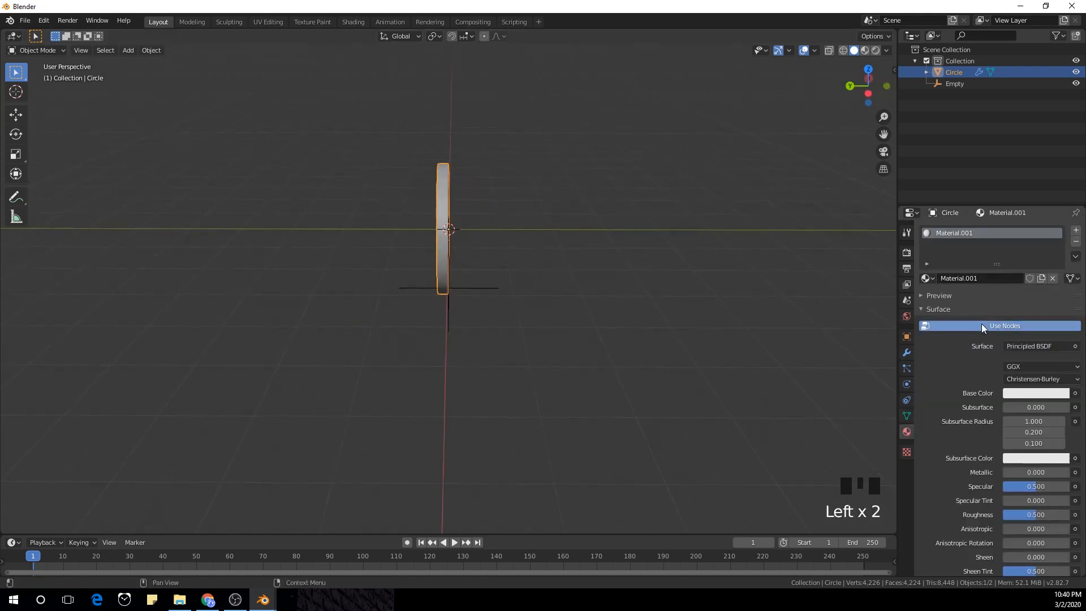
pyautogui.click(1076, 230)
pyautogui.click(1002, 301)
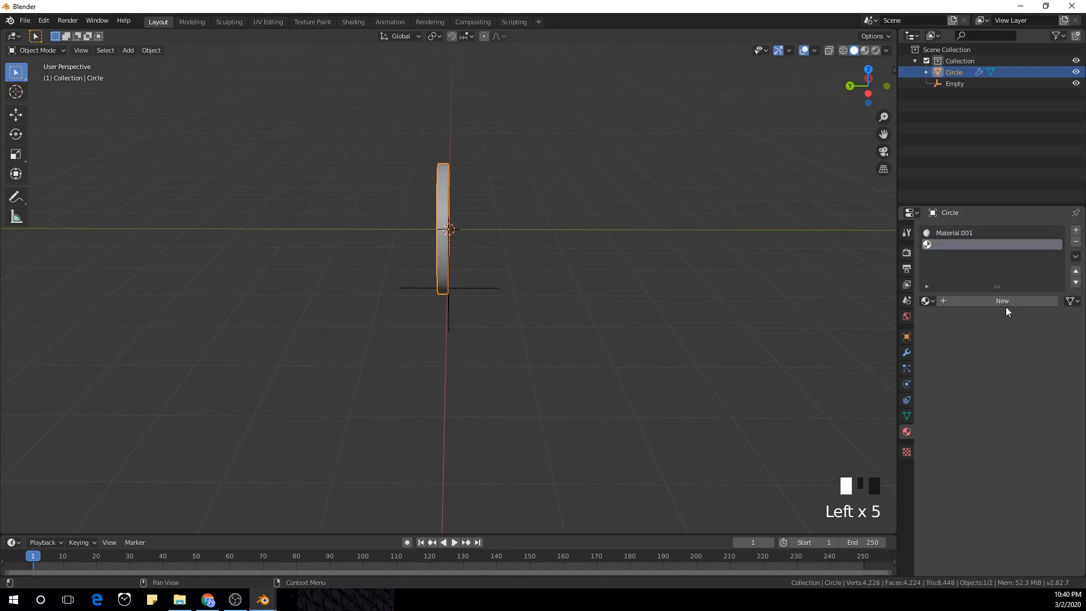
pyautogui.click(1002, 301)
# Step: Duplicate the disc in place
pyautogui.moveTo(678, 311); pyautogui.dragTo(653, 312, button='middle')
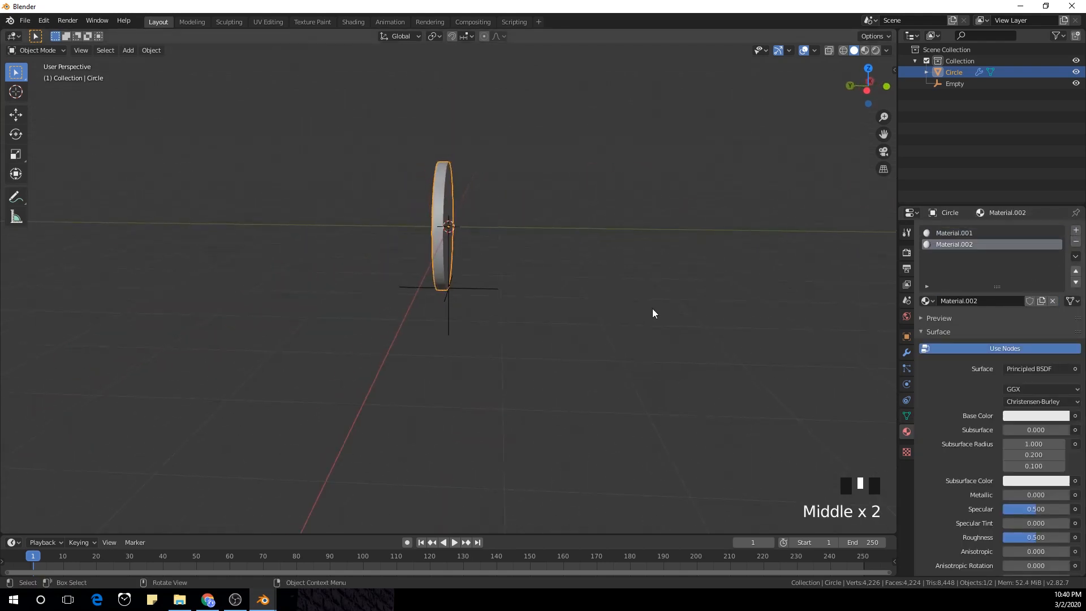
pyautogui.click(450, 189)
pyautogui.hotkey('shift', 'd')
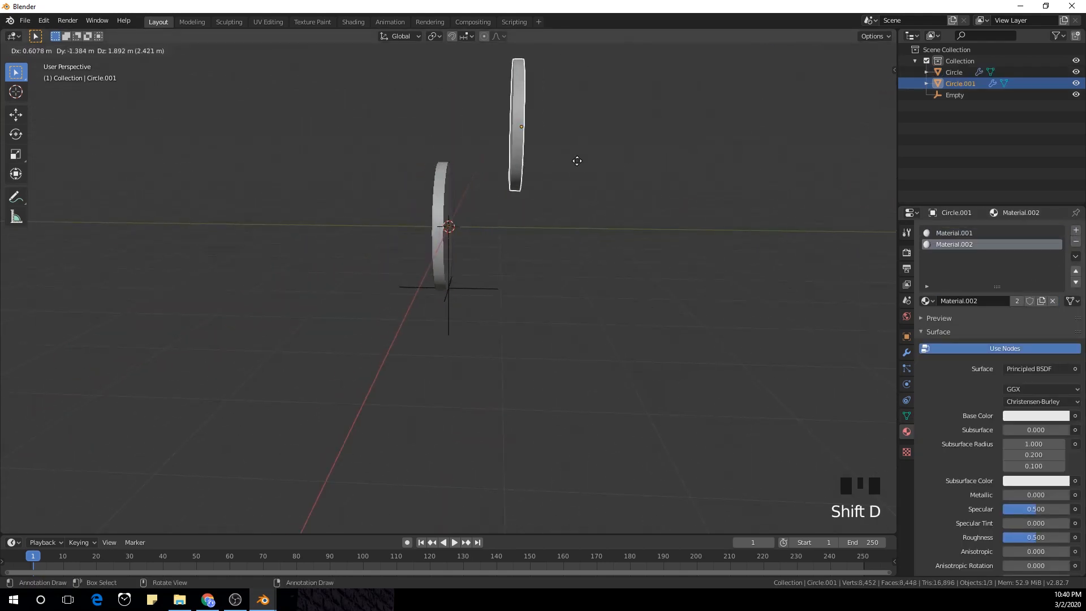
pyautogui.rightClick(556, 264)
# Step: Move the duplicate disc along the Y axis in right view until it sits flush against the original
pyautogui.press('KP_3')
pyautogui.scroll(7, 528, 256)
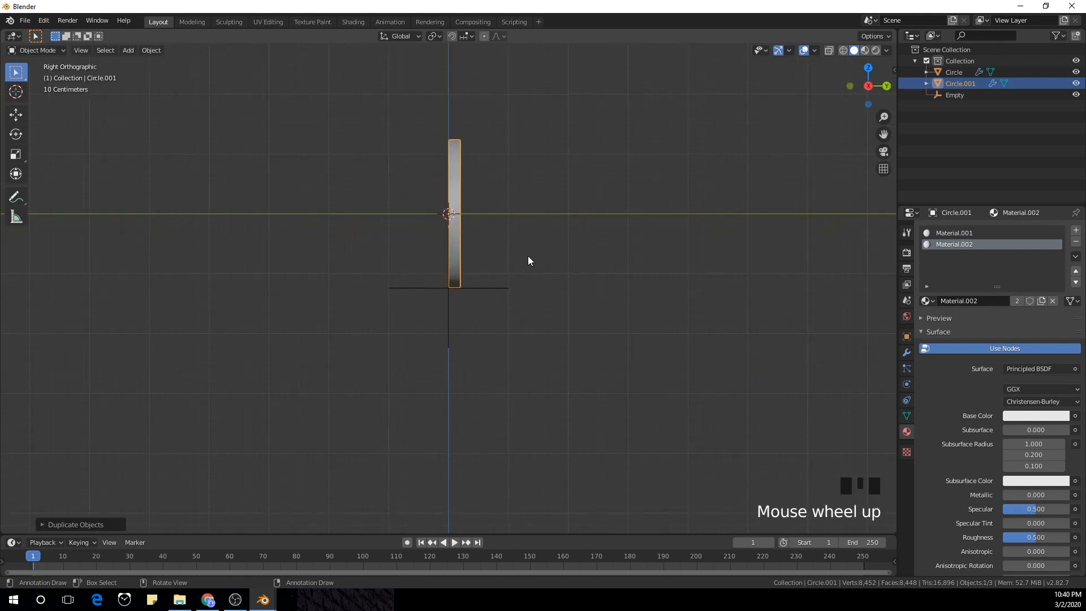
pyautogui.keyDown('shift'); pyautogui.moveTo(552, 260); pyautogui.dragTo(509, 373, button='middle'); pyautogui.keyUp('shift')
pyautogui.press('g')
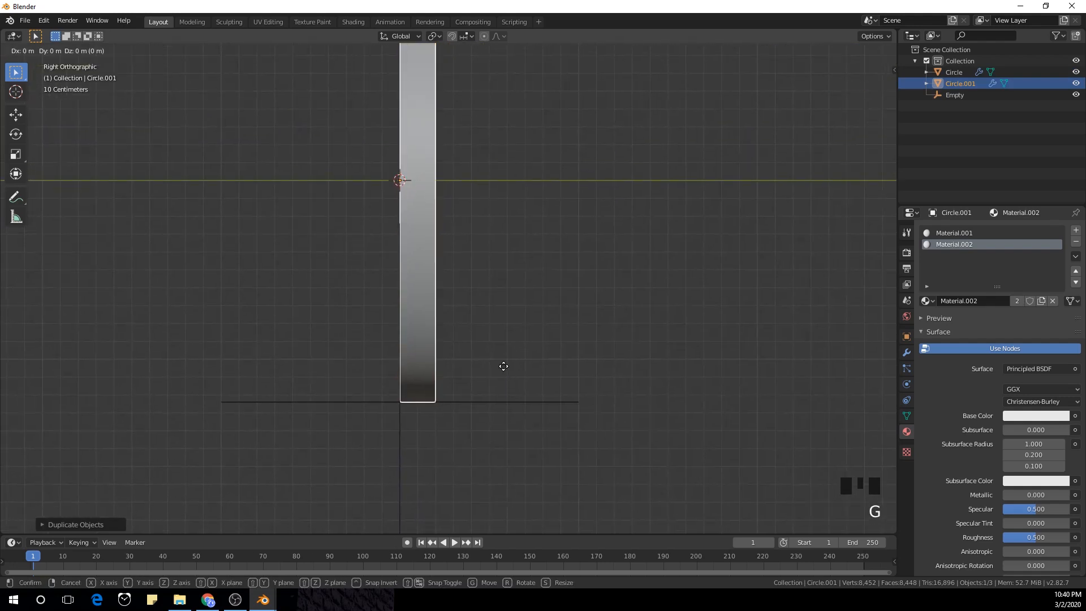
pyautogui.press('y')
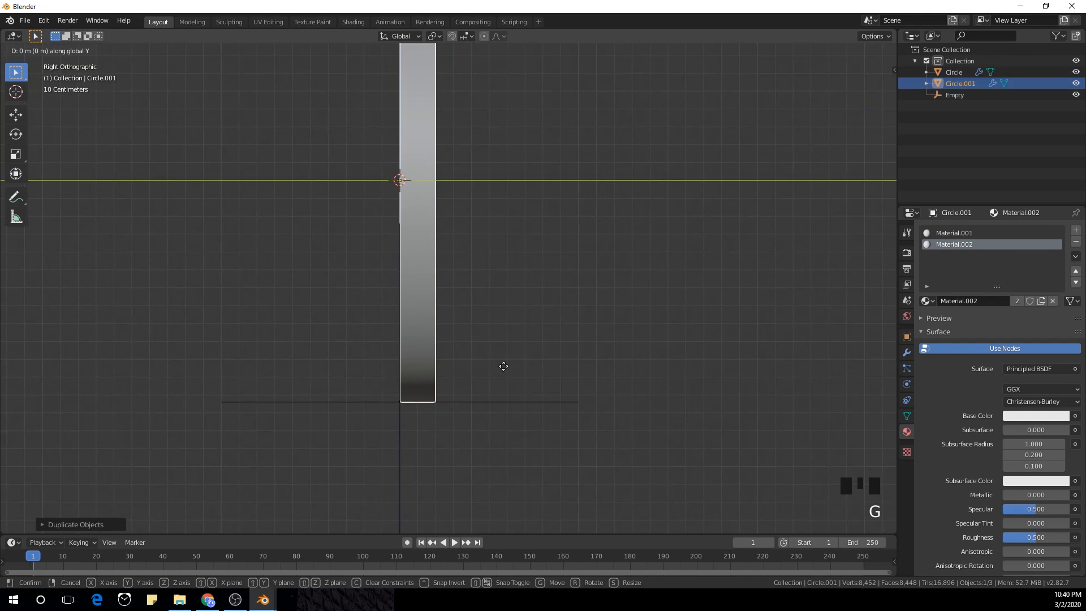
pyautogui.click(533, 371)
pyautogui.scroll(-4, 496, 306)
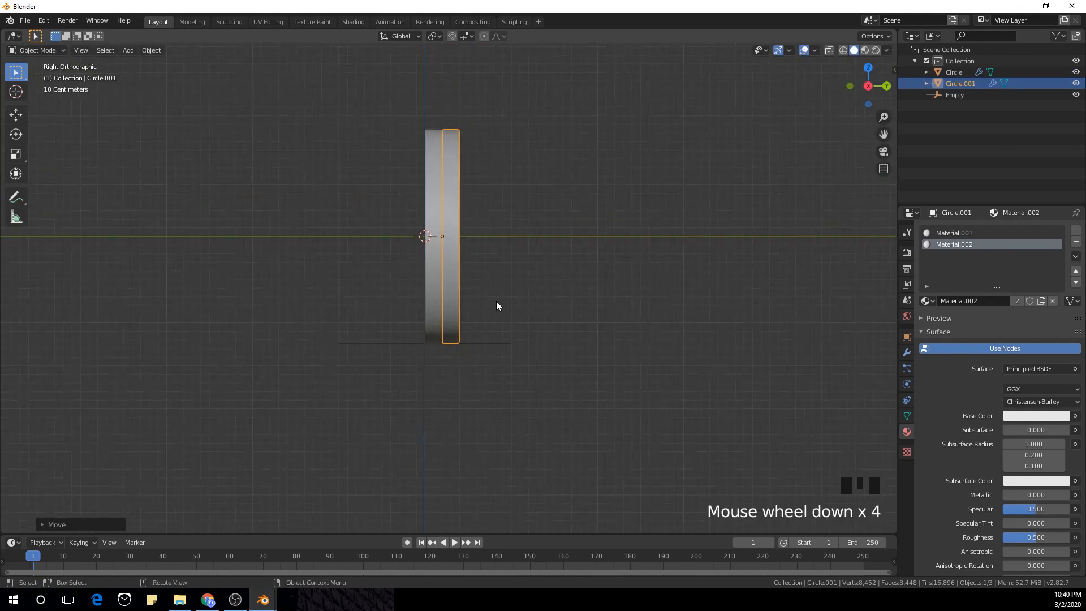
# Step: Set the Solidify thickness of the duplicate disc to 5 m
pyautogui.click(907, 352)
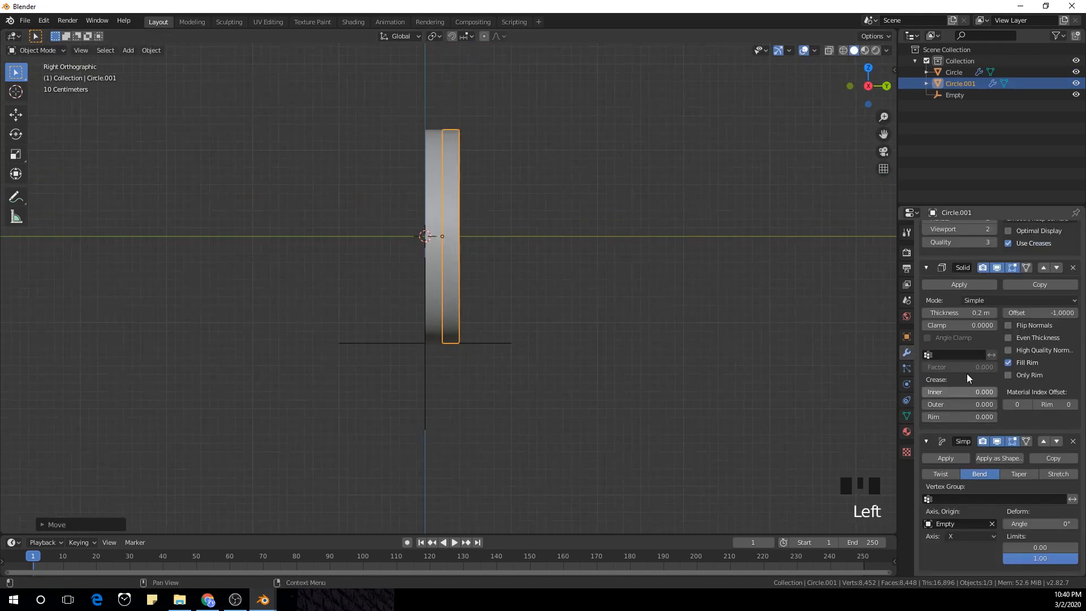
pyautogui.moveTo(968, 312); pyautogui.dragTo(976, 312)
pyautogui.click(976, 312)
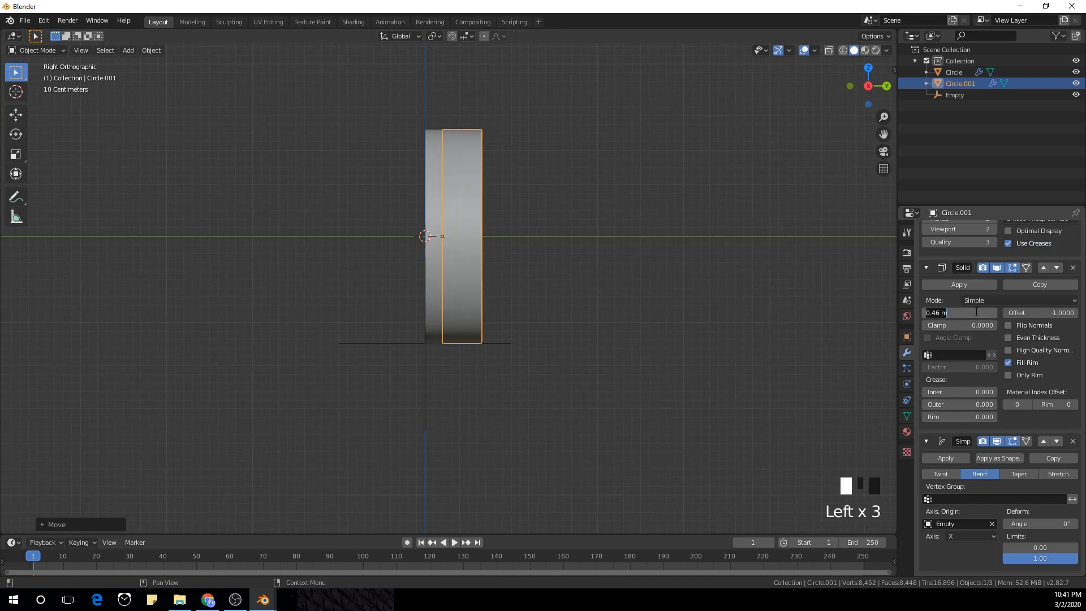
pyautogui.write('5')
pyautogui.press('Return')
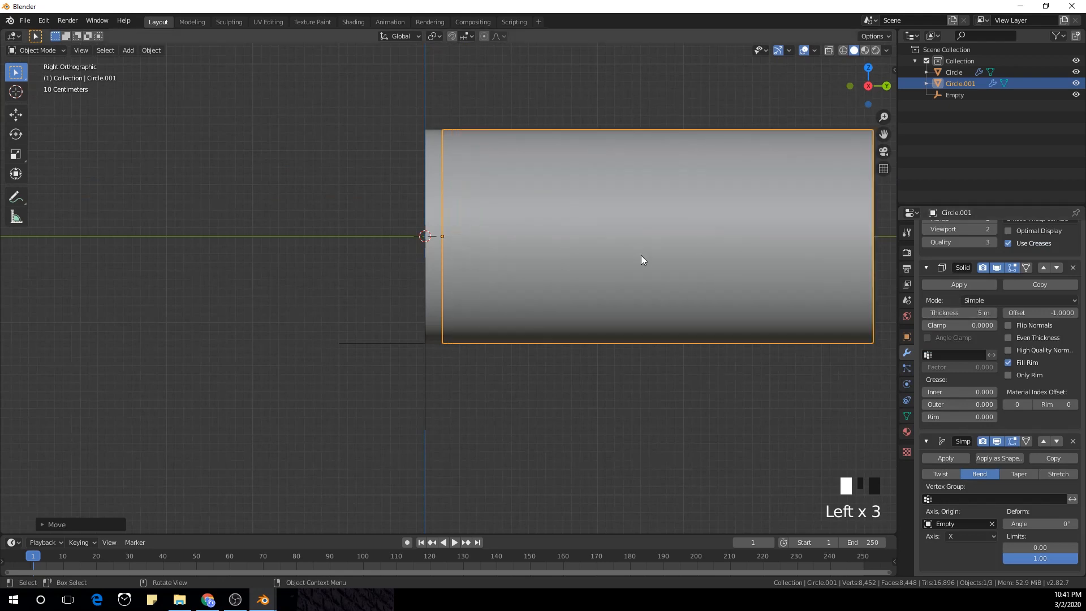
# Step: Add a plane at the origin and rotate it 90° about the X axis so it stands upright
pyautogui.moveTo(640, 256); pyautogui.dragTo(788, 301, button='middle')
pyautogui.moveTo(820, 354); pyautogui.dragTo(531, 354, button='middle')
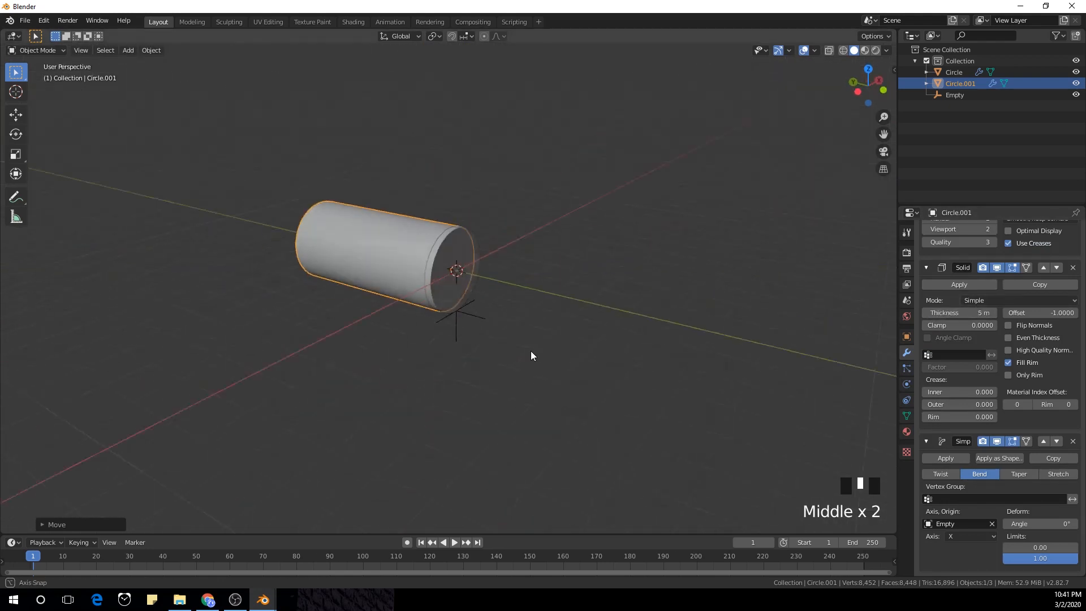
pyautogui.hotkey('shift', 'a')
pyautogui.moveTo(516, 246)
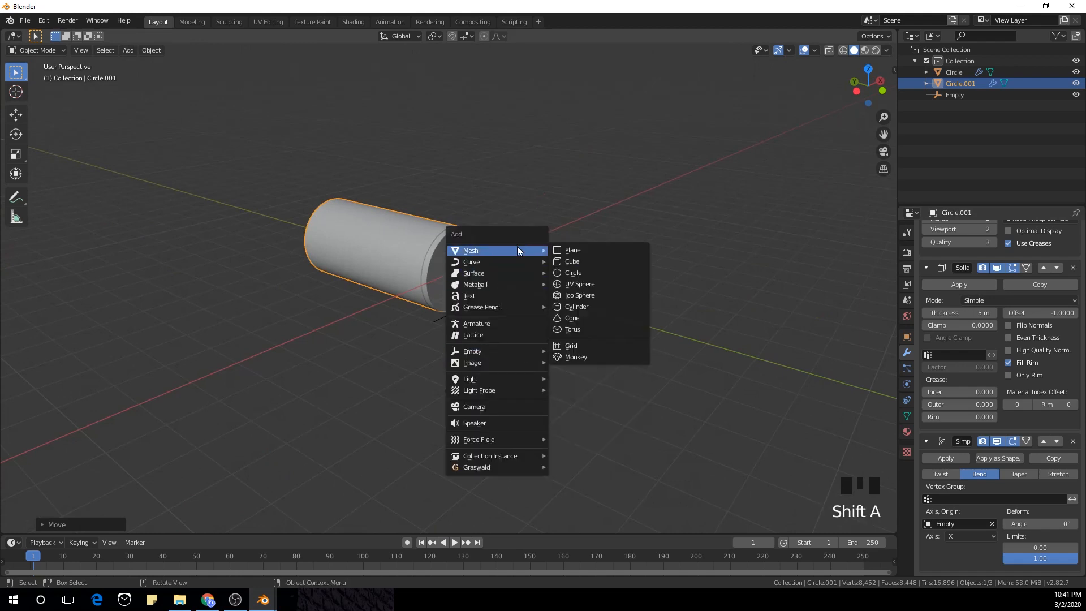
pyautogui.click(589, 248)
pyautogui.write('ry90')
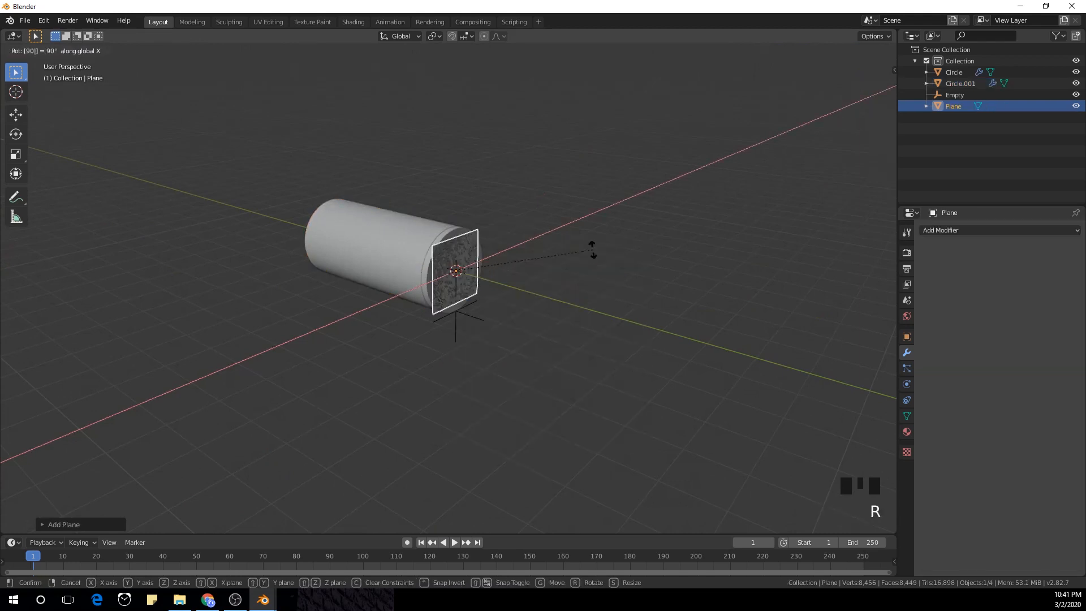
pyautogui.press('Return')
# Step: Scale the upright plane by a factor of 5
pyautogui.press('s')
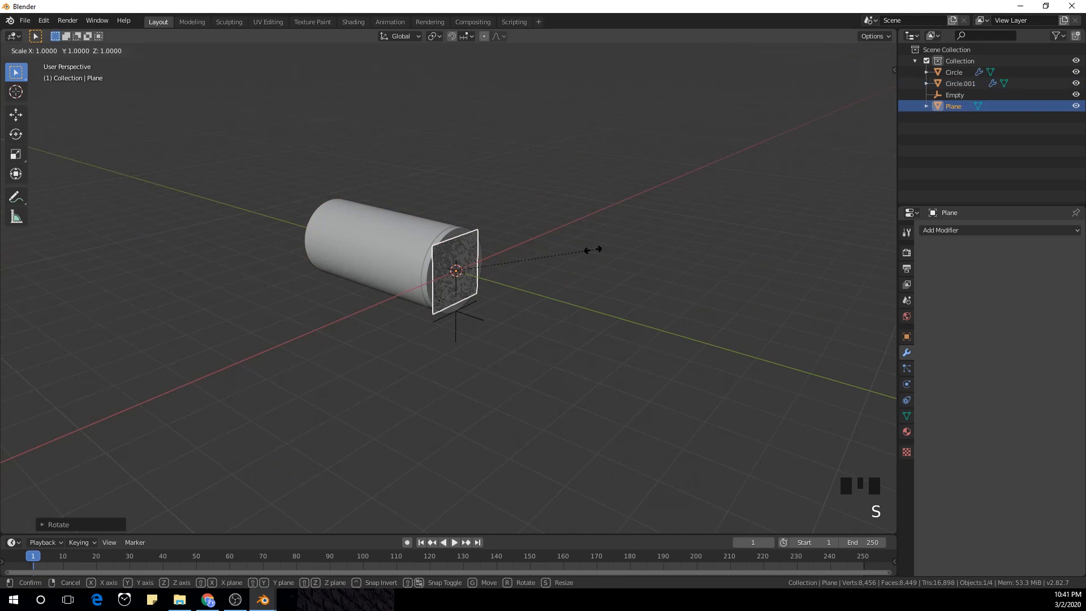
pyautogui.rightClick(530, 239)
pyautogui.write('s5')
pyautogui.click(530, 239)
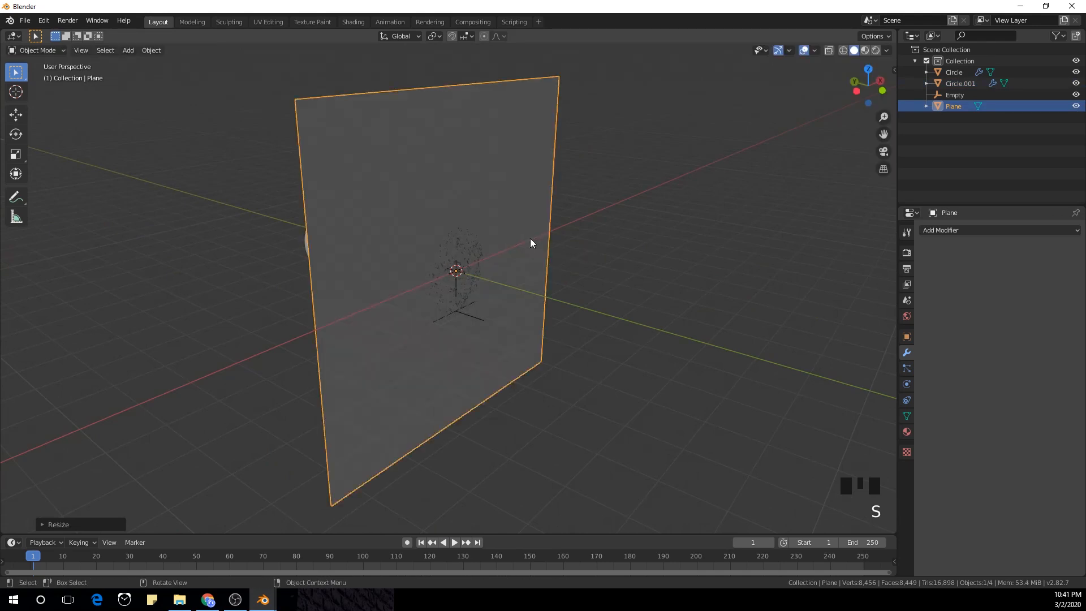
# Step: Move the plane back along the Y axis so it crosses the long cylinder around its middle
pyautogui.press('g')
pyautogui.press('y')
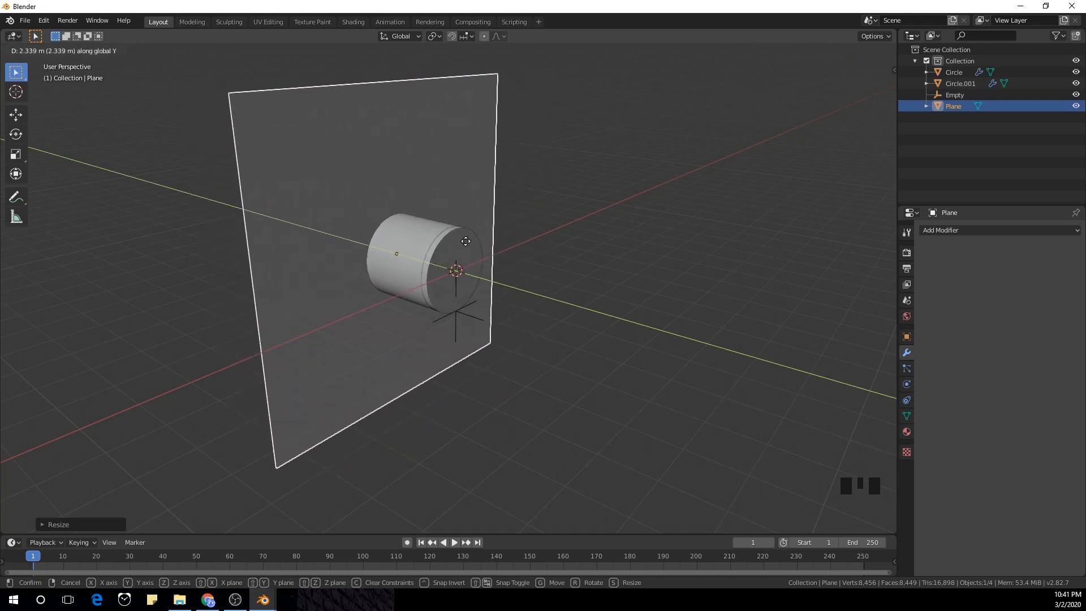
pyautogui.click(443, 253)
pyautogui.scroll(2, 443, 252)
pyautogui.scroll(-2, 443, 253)
pyautogui.keyDown('shift'); pyautogui.moveTo(456, 262); pyautogui.dragTo(456, 322, button='middle'); pyautogui.keyUp('shift')
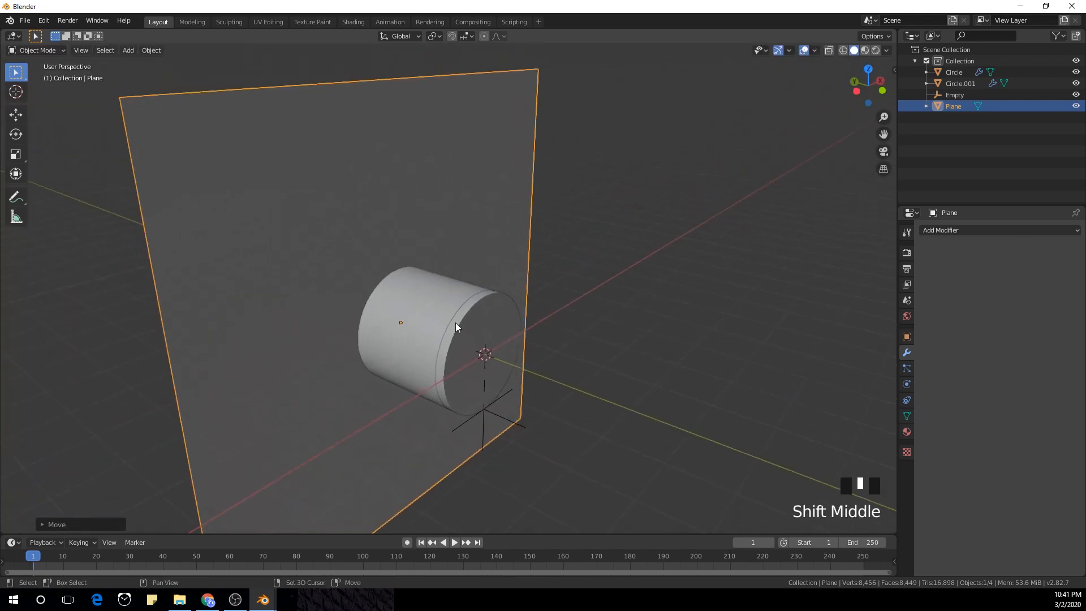
# Step: Add a Boolean modifier to the plane with the Difference operation and the long cylinder as its object, and apply it
pyautogui.click(972, 233)
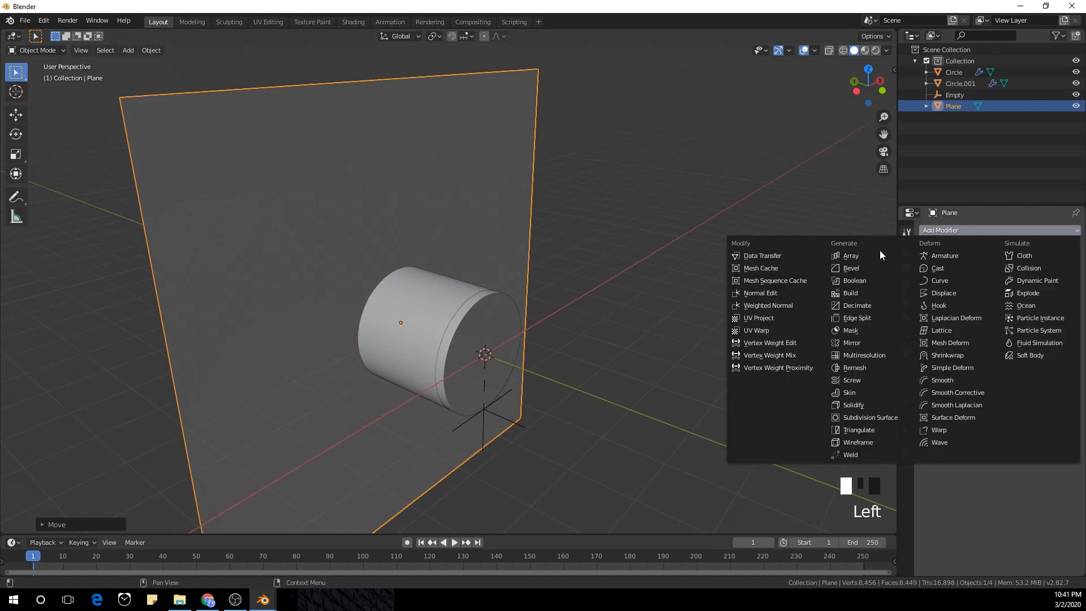
pyautogui.click(882, 281)
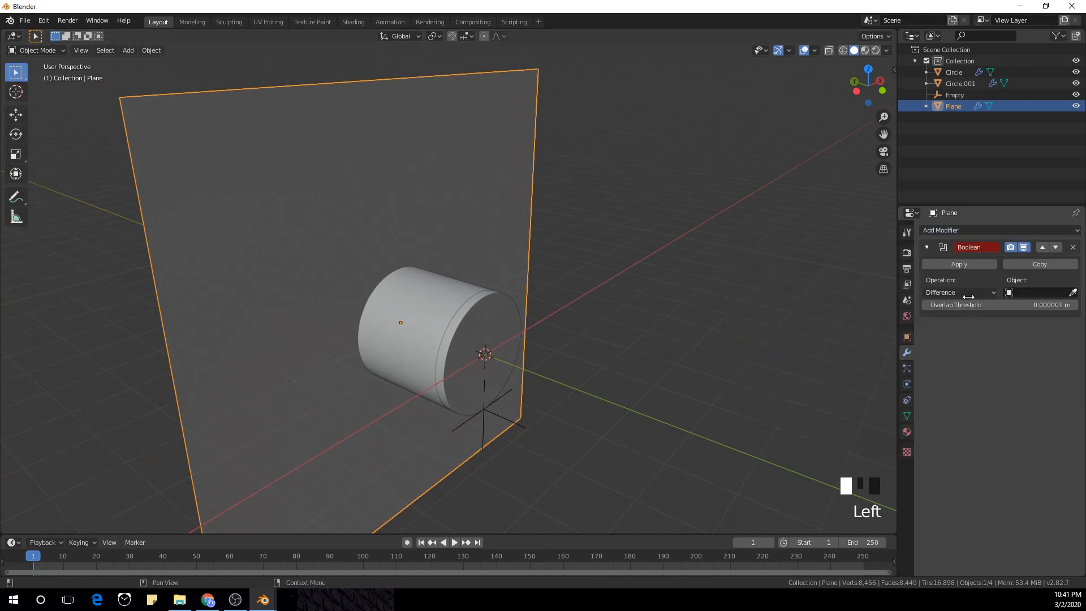
pyautogui.click(1074, 294)
pyautogui.click(442, 297)
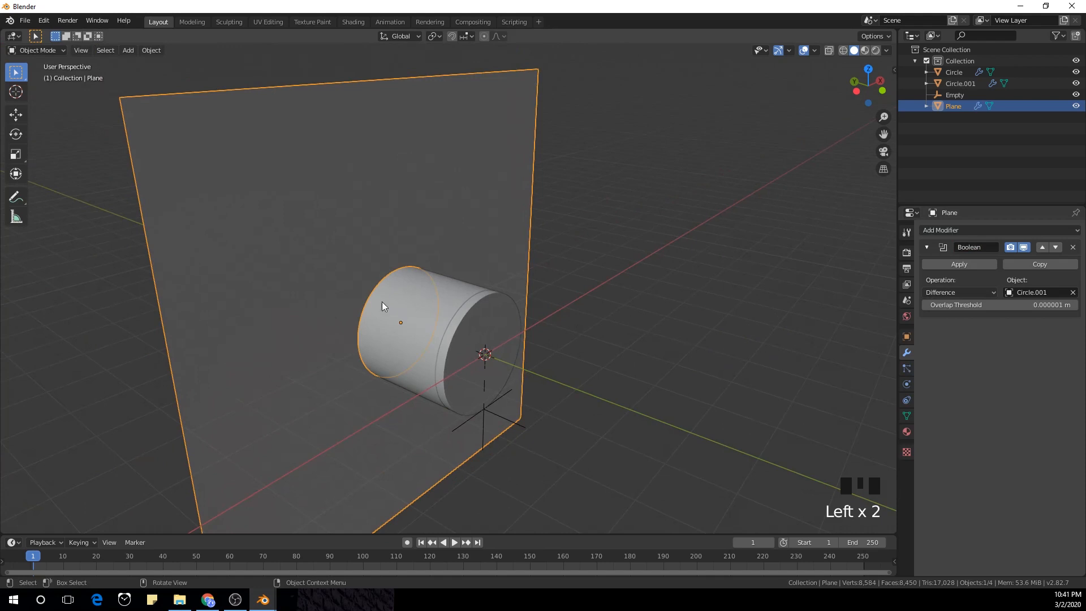
pyautogui.click(958, 264)
# Step: Select the edge loop of the plane's round hole in Edit Mode and scale it up by about 1.1
pyautogui.scroll(2, 295, 223)
pyautogui.press('Tab')
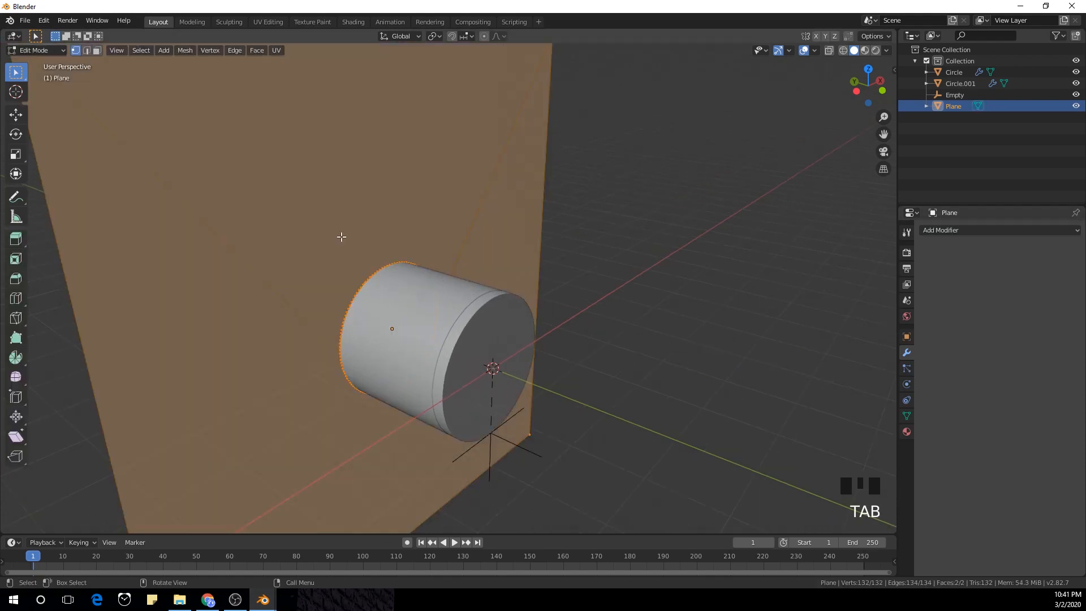
pyautogui.keyDown('shift'); pyautogui.moveTo(341, 236); pyautogui.dragTo(475, 333, button='middle'); pyautogui.keyUp('shift')
pyautogui.keyDown('alt'); pyautogui.click(450, 298); pyautogui.keyUp('alt')
pyautogui.keyDown('alt'); pyautogui.keyDown('shift'); pyautogui.click(461, 309); pyautogui.keyUp('shift'); pyautogui.keyUp('alt')
pyautogui.scroll(-4, 470, 314)
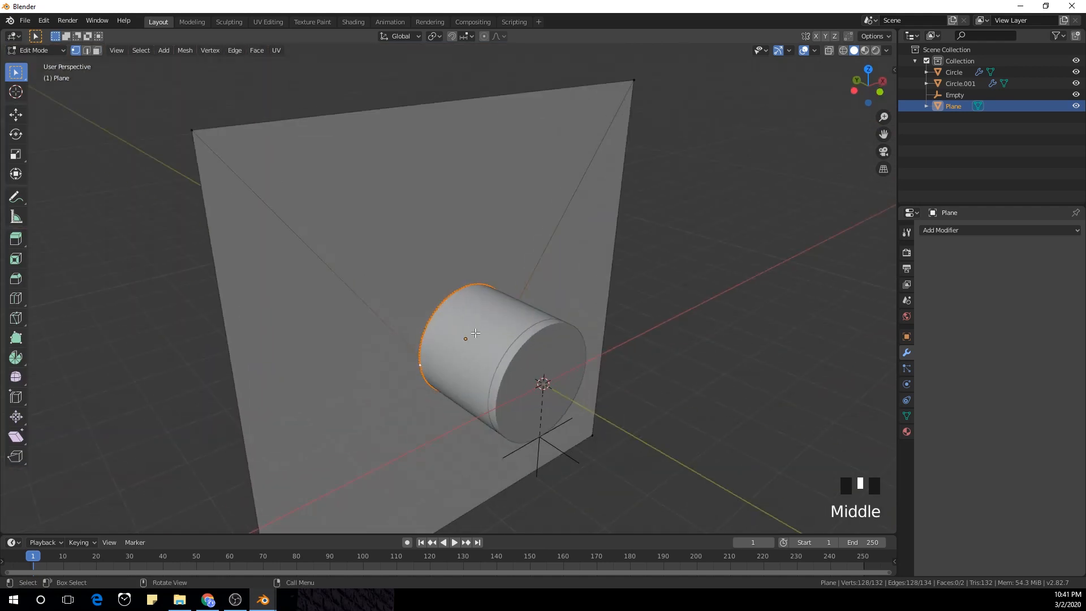
pyautogui.scroll(3, 475, 334)
pyautogui.click(512, 343)
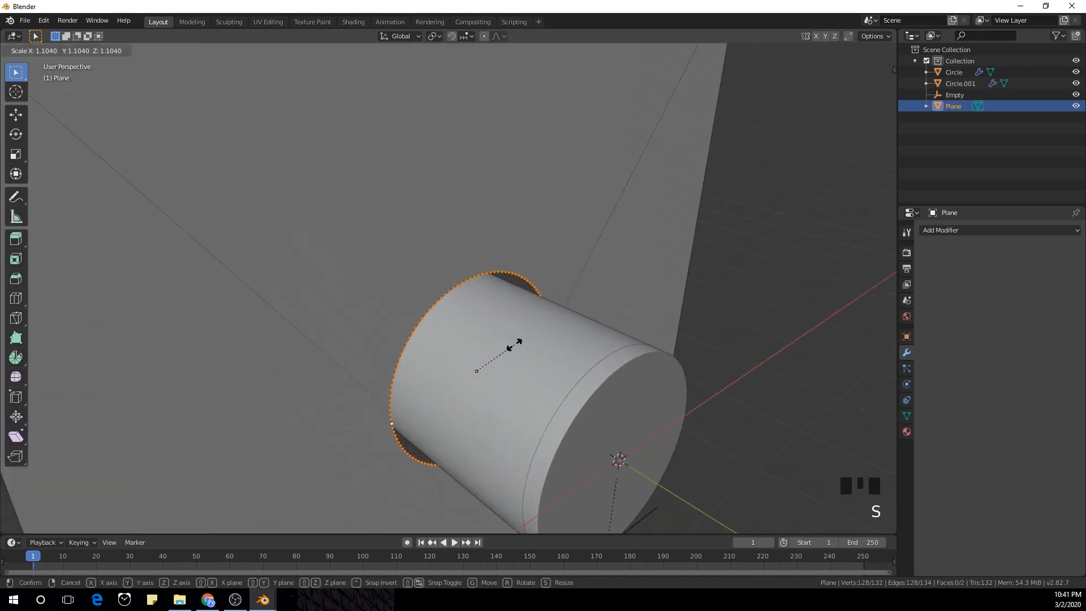
# Step: Extrude the edge loop of the wall's round hole and scale it inward by about 0.9 to form a flat ring
pyautogui.scroll(2, 492, 339)
pyautogui.keyDown('shift'); pyautogui.moveTo(492, 340); pyautogui.dragTo(494, 263, button='middle'); pyautogui.keyUp('shift')
pyautogui.press('e')
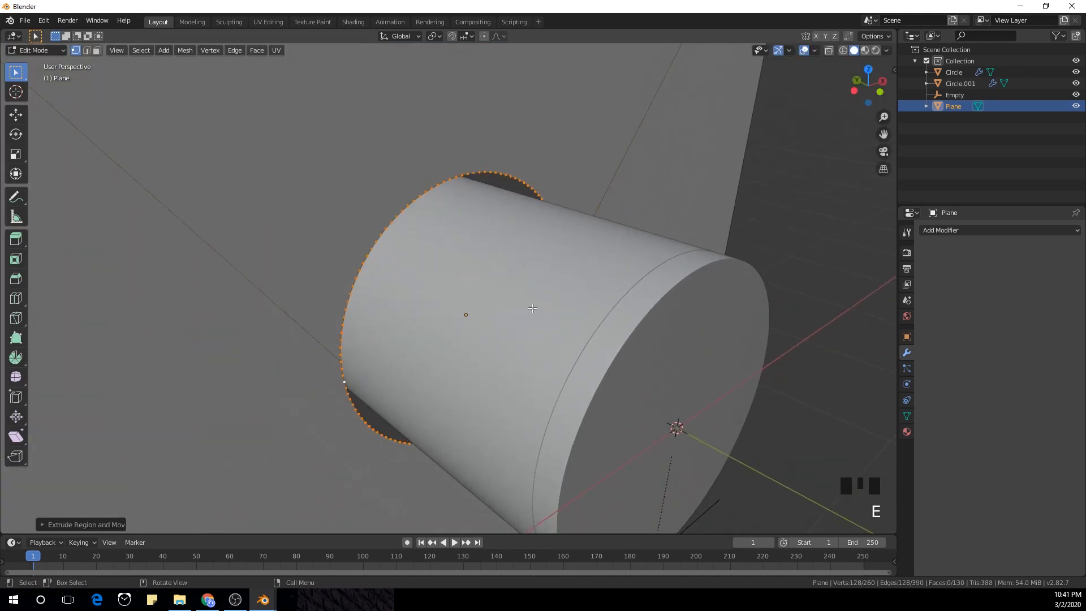
pyautogui.press('s')
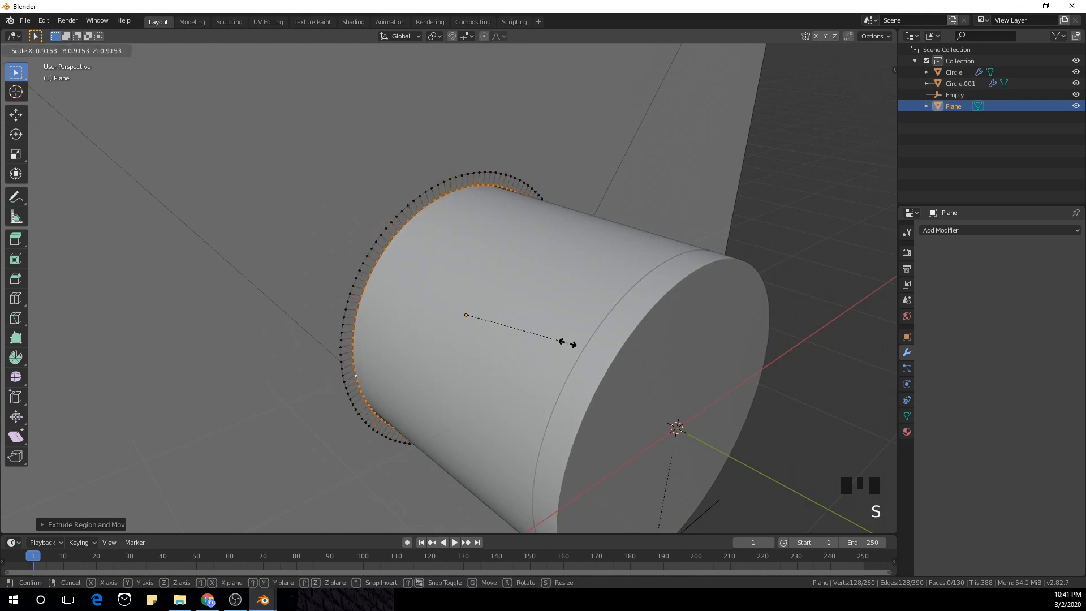
pyautogui.click(376, 235)
# Step: Select both edge loops of the ring around the hole and extrude it in the negative Y direction to form a raised collar
pyautogui.scroll(1, 376, 235)
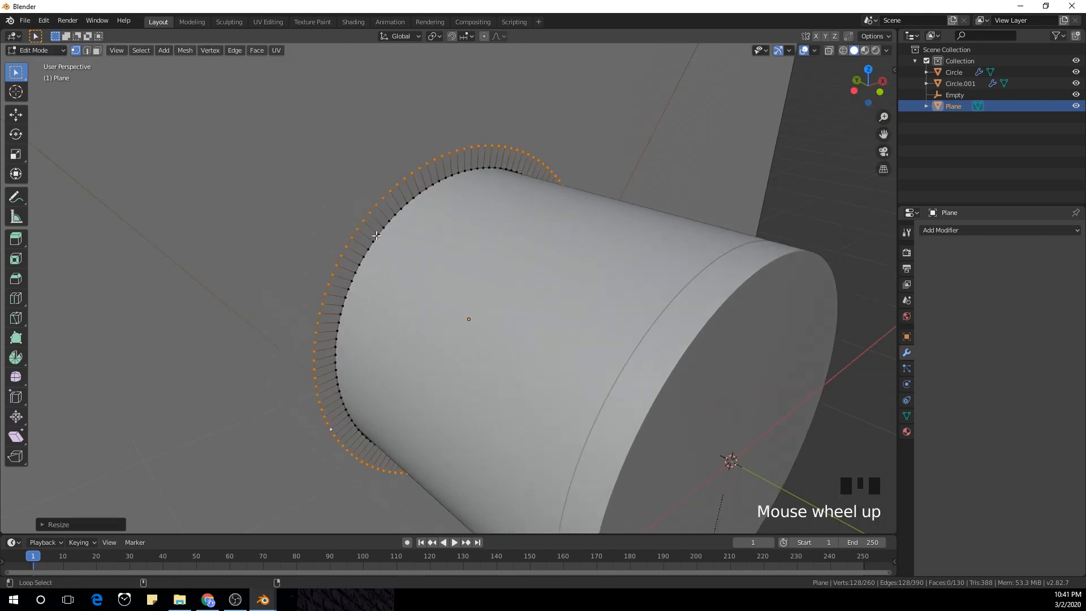
pyautogui.keyDown('alt'); pyautogui.keyDown('shift'); pyautogui.click(377, 236); pyautogui.keyUp('shift'); pyautogui.keyUp('alt')
pyautogui.scroll(-2, 384, 242)
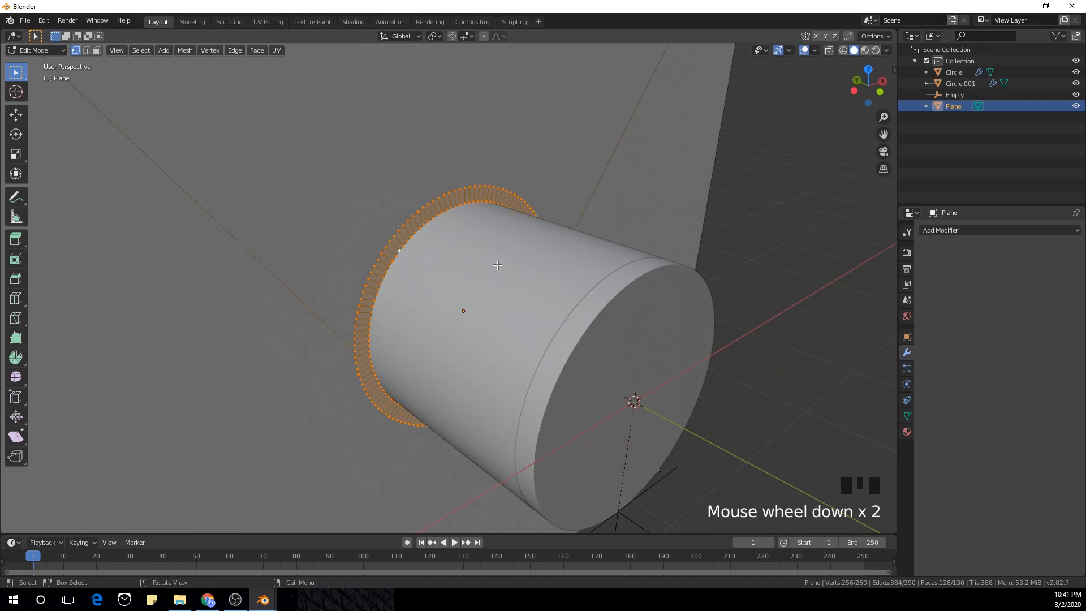
pyautogui.press('e')
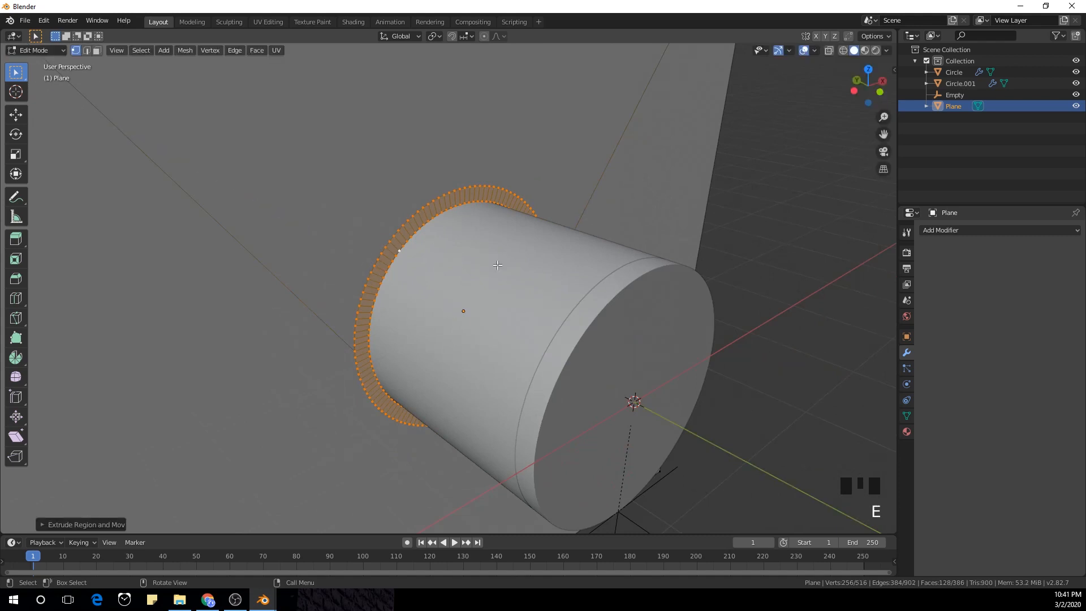
pyautogui.press('g')
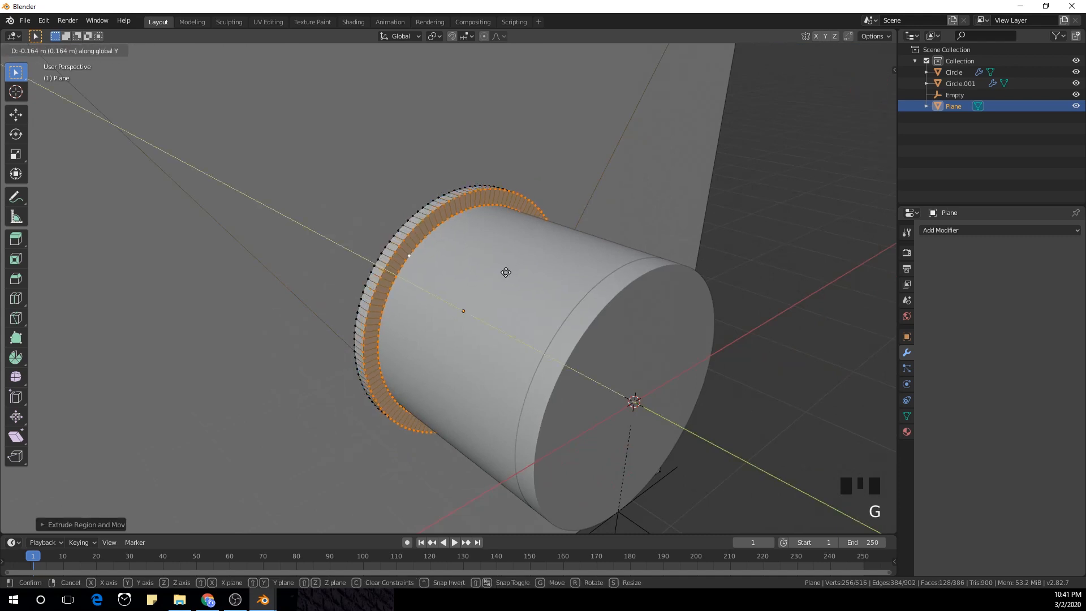
pyautogui.click(468, 272)
# Step: Bevel the outer front edge loop of the collar by about 0.003 m with three segments
pyautogui.keyDown('shift'); pyautogui.moveTo(468, 272); pyautogui.dragTo(526, 339, button='middle'); pyautogui.keyUp('shift')
pyautogui.scroll(2, 537, 341)
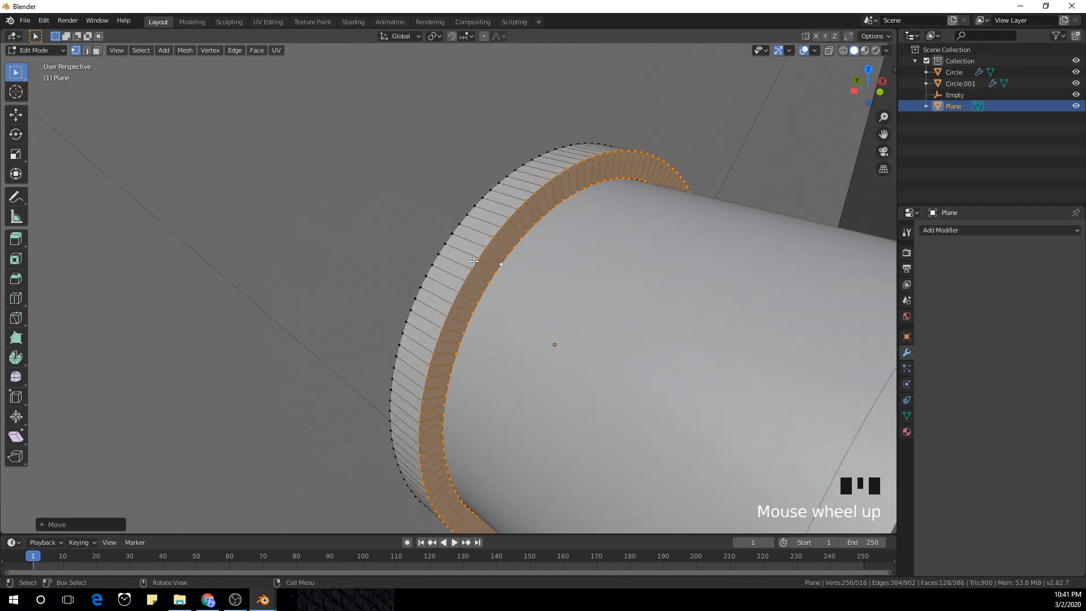
pyautogui.keyDown('alt'); pyautogui.click(493, 234); pyautogui.keyUp('alt')
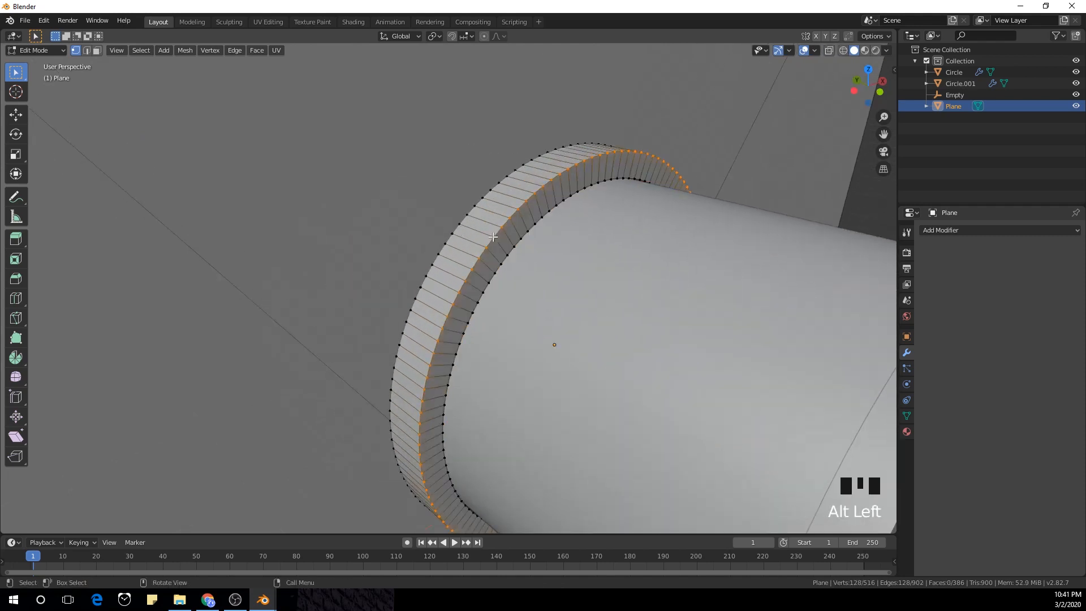
pyautogui.hotkey('ctrl', 'b')
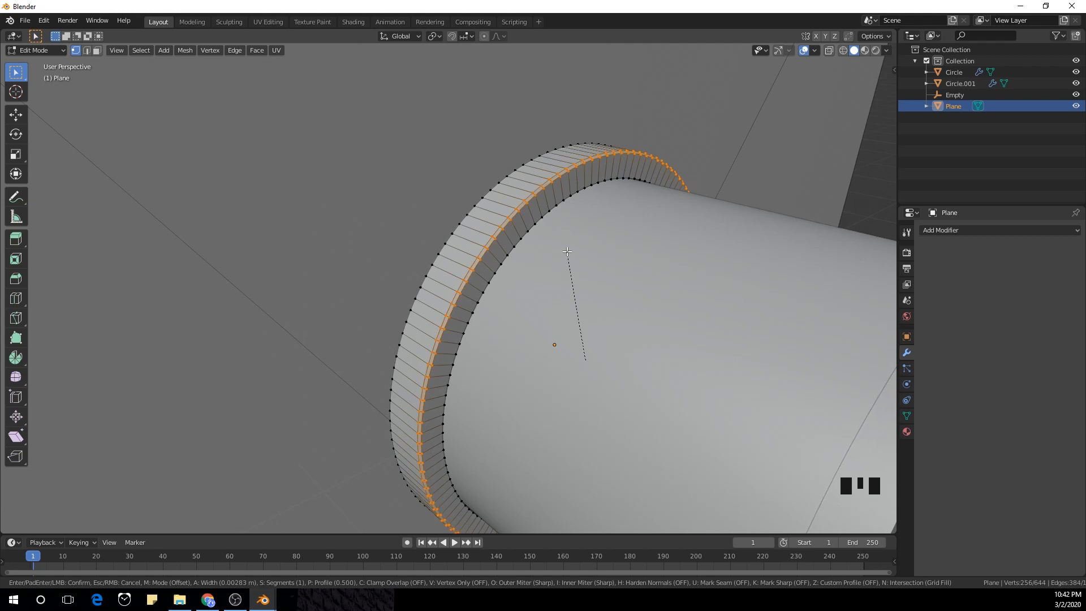
pyautogui.scroll(1, 567, 251)
pyautogui.click(567, 252)
# Step: Bevel the inner front edge loop of the collar by about 0.003 m with three segments
pyautogui.scroll(2, 526, 259)
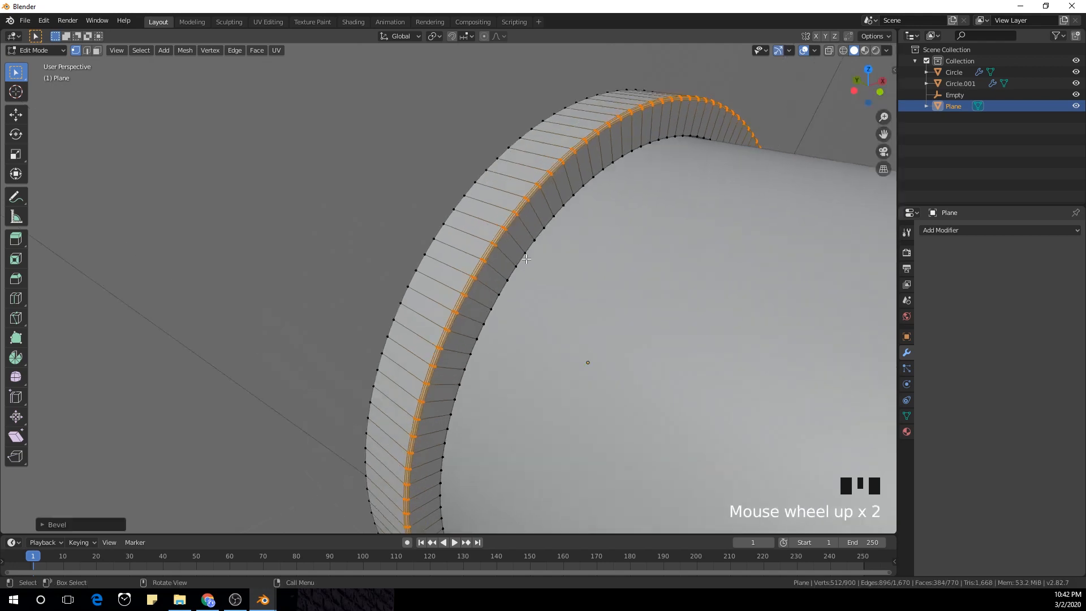
pyautogui.keyDown('alt'); pyautogui.click(488, 310); pyautogui.keyUp('alt')
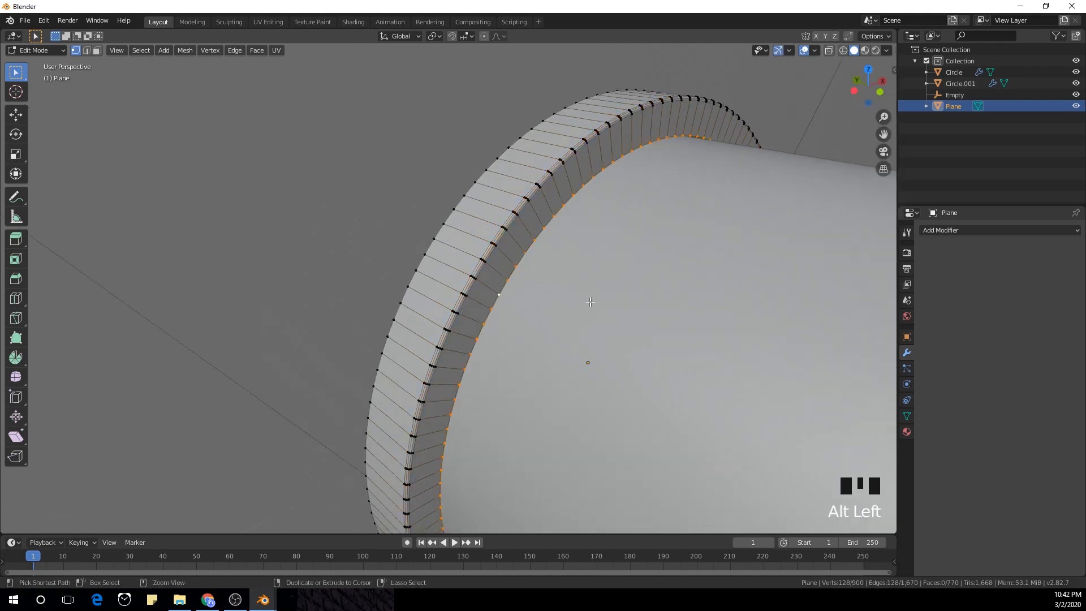
pyautogui.hotkey('ctrl', 'b')
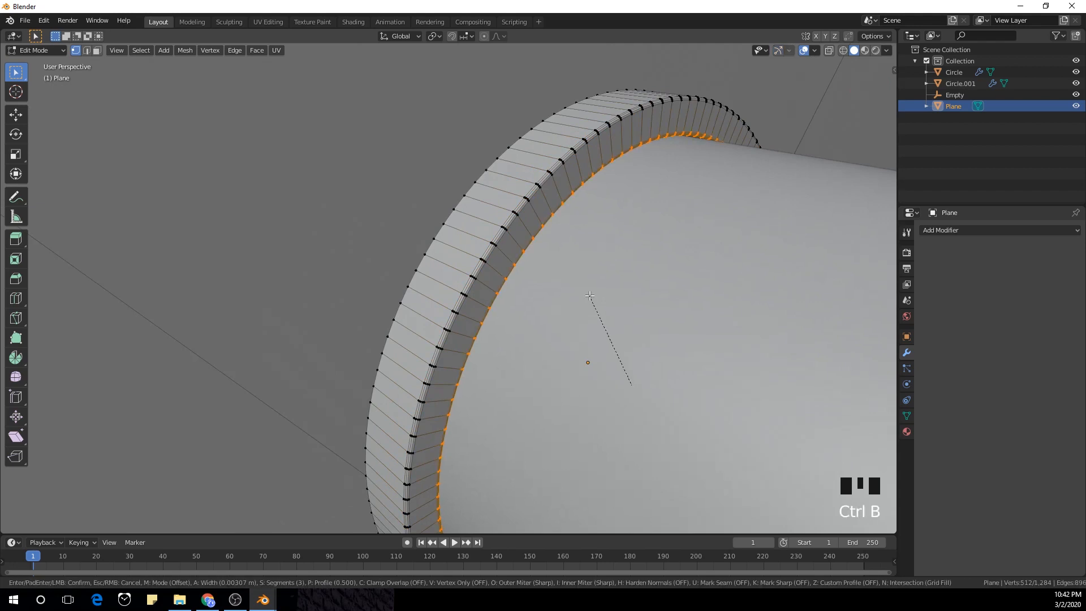
pyautogui.click(589, 296)
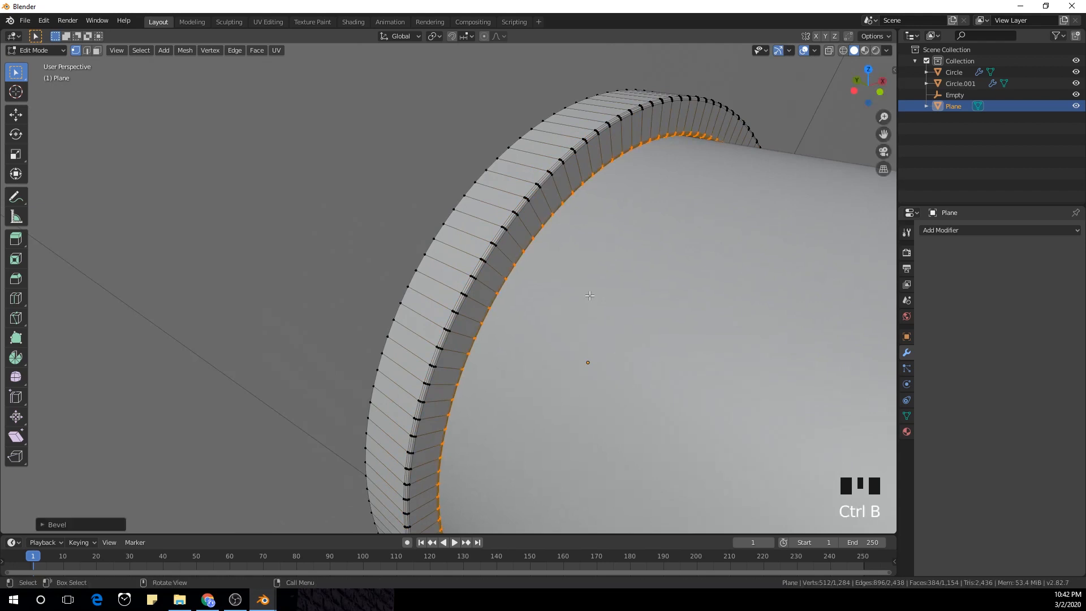
# Step: Return to Object Mode, shade the wall plane smooth and enable Auto Smooth in its mesh normals
pyautogui.press('Tab')
pyautogui.scroll(-7, 589, 296)
pyautogui.scroll(3, 443, 188)
pyautogui.rightClick(442, 188)
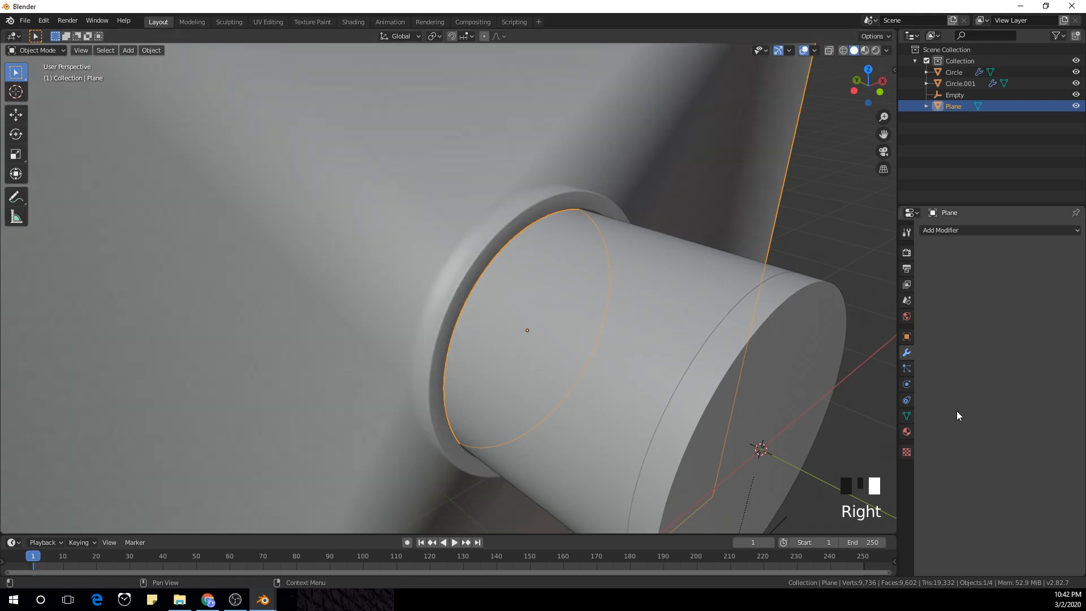
pyautogui.click(906, 416)
pyautogui.click(940, 438)
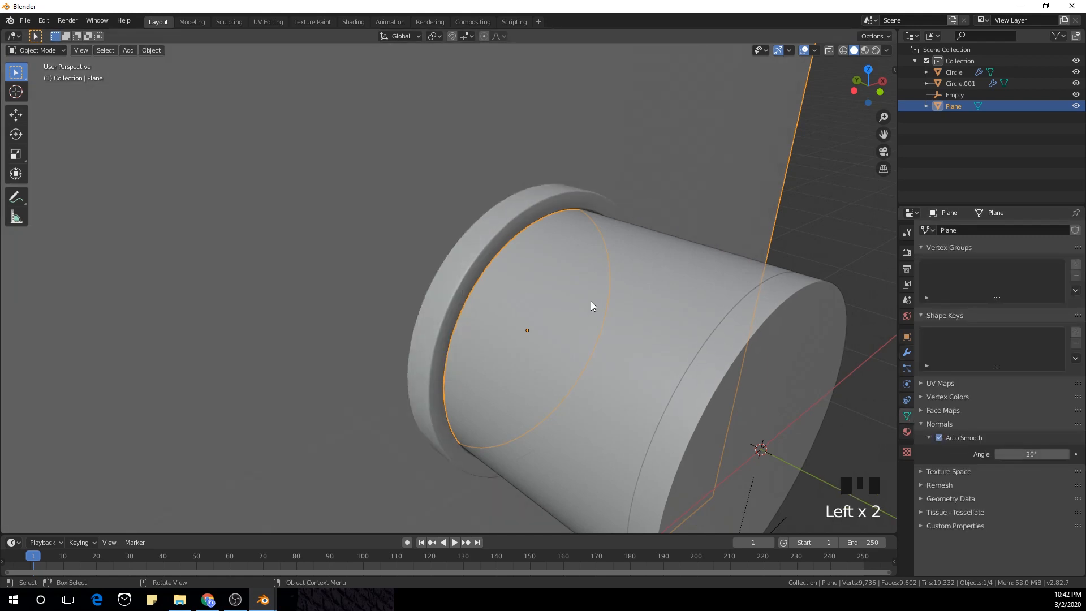
# Step: Set the default F-Curve interpolation to Bezier in the animation preferences
pyautogui.scroll(-5, 590, 301)
pyautogui.click(44, 21)
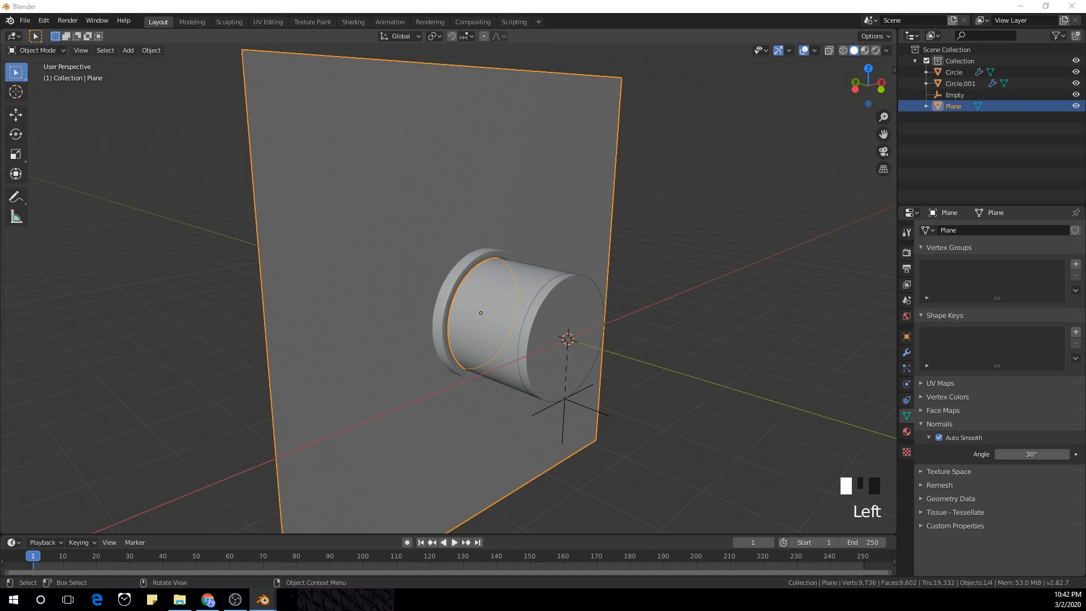
pyautogui.moveTo(0, 75); pyautogui.dragTo(488, 75)
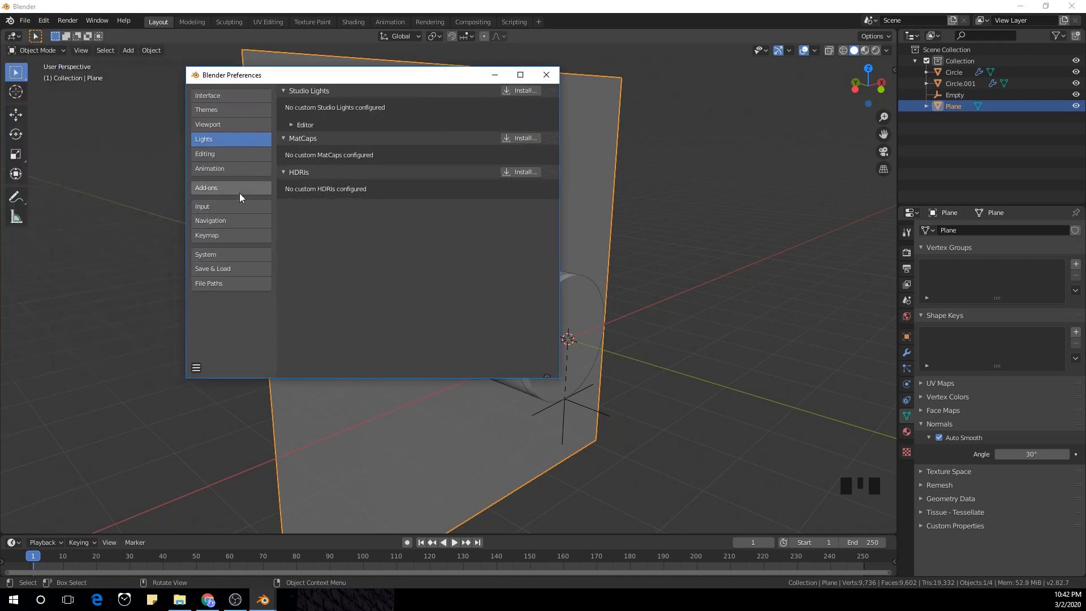
pyautogui.click(243, 169)
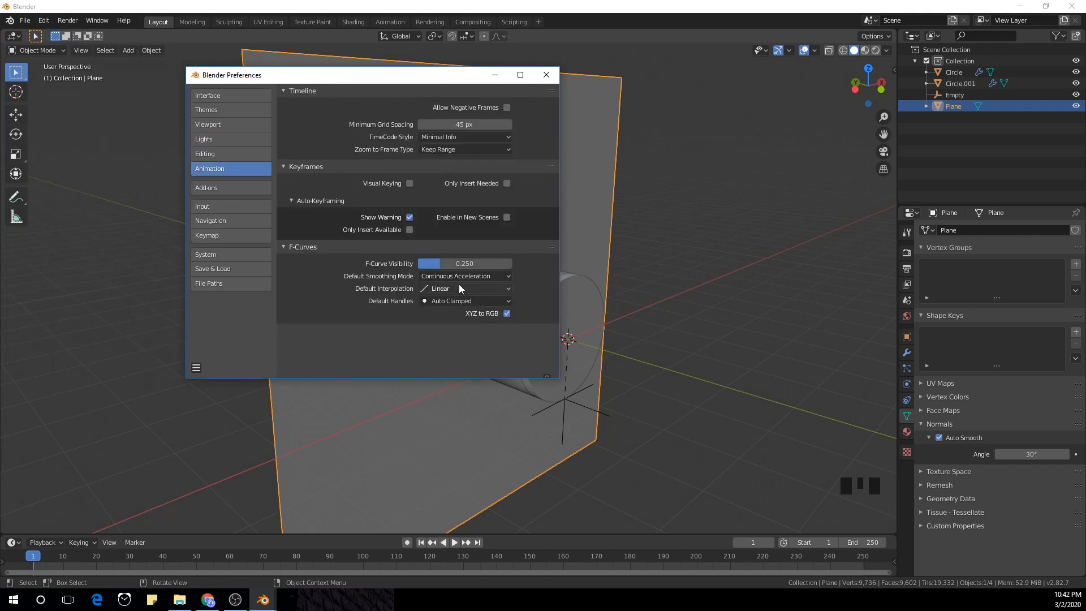
pyautogui.click(490, 290)
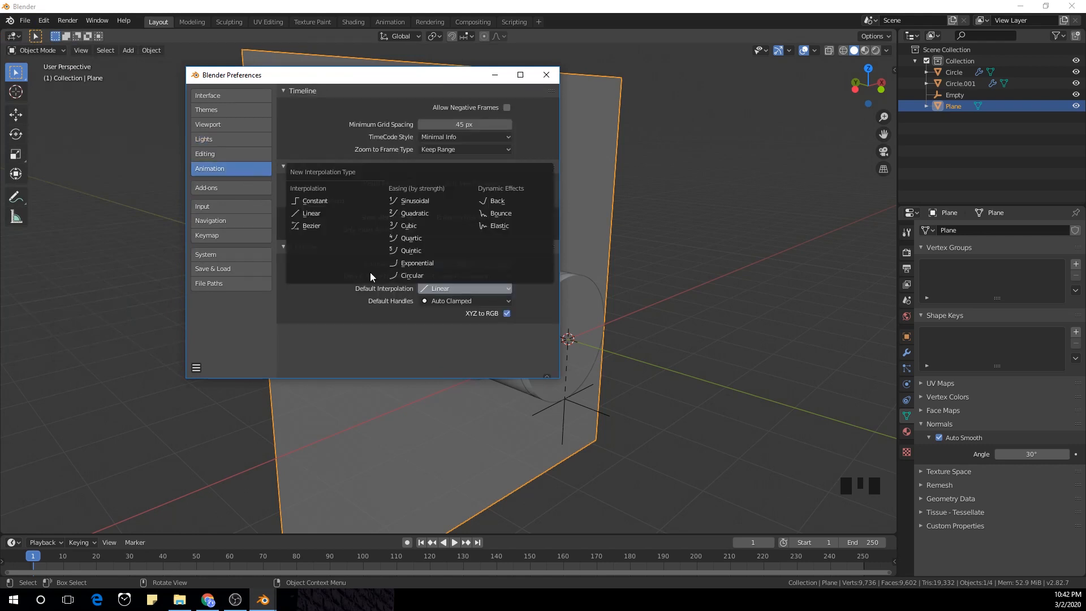
pyautogui.click(332, 227)
# Step: Go to frame 80 and add active Rigid Body physics to the disc at the end of the cylinder
pyautogui.keyDown('shift'); pyautogui.moveTo(703, 308); pyautogui.dragTo(625, 274, button='middle'); pyautogui.keyUp('shift')
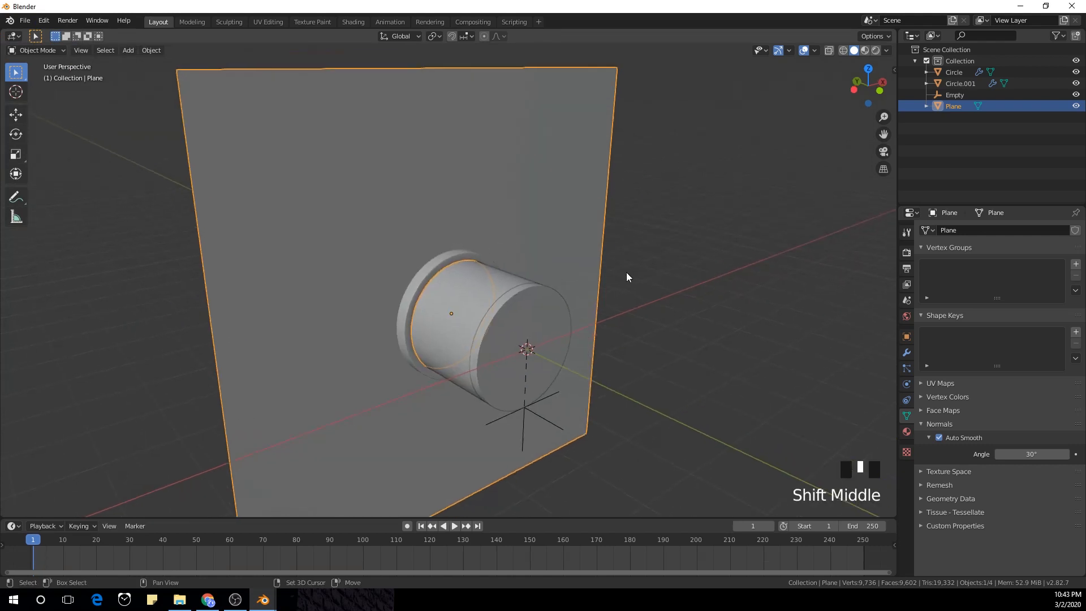
pyautogui.moveTo(575, 312); pyautogui.dragTo(319, 494, button='middle')
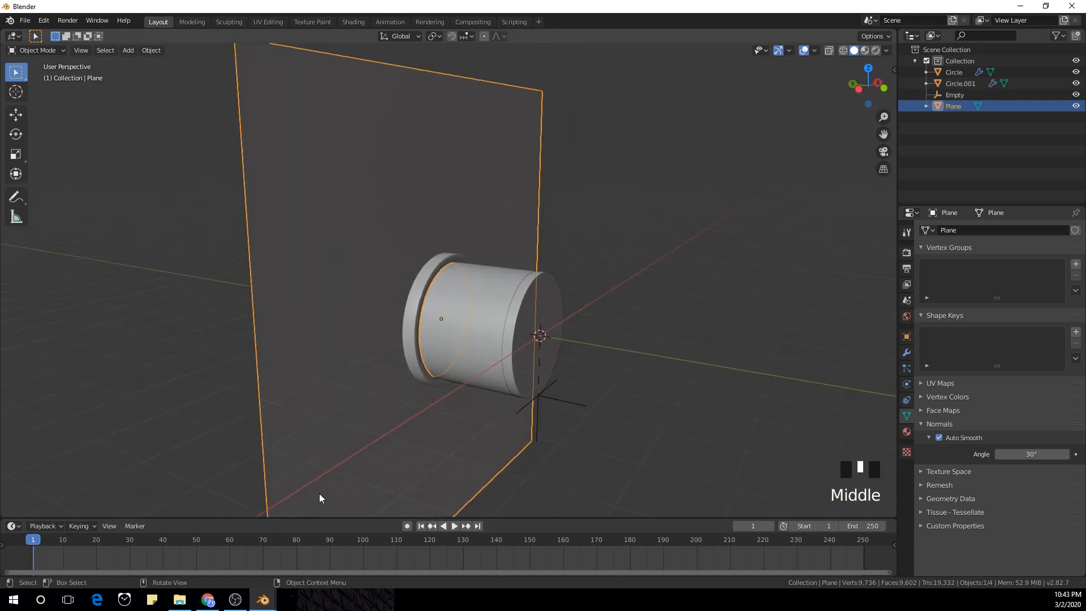
pyautogui.click(294, 540)
pyautogui.click(562, 291)
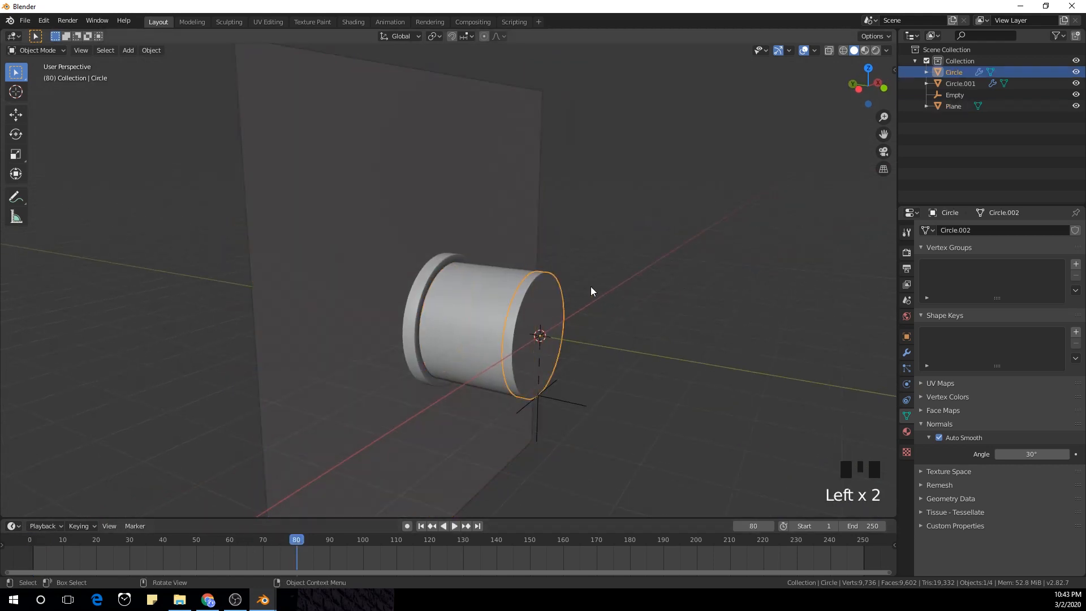
pyautogui.moveTo(590, 286); pyautogui.dragTo(604, 334, button='middle')
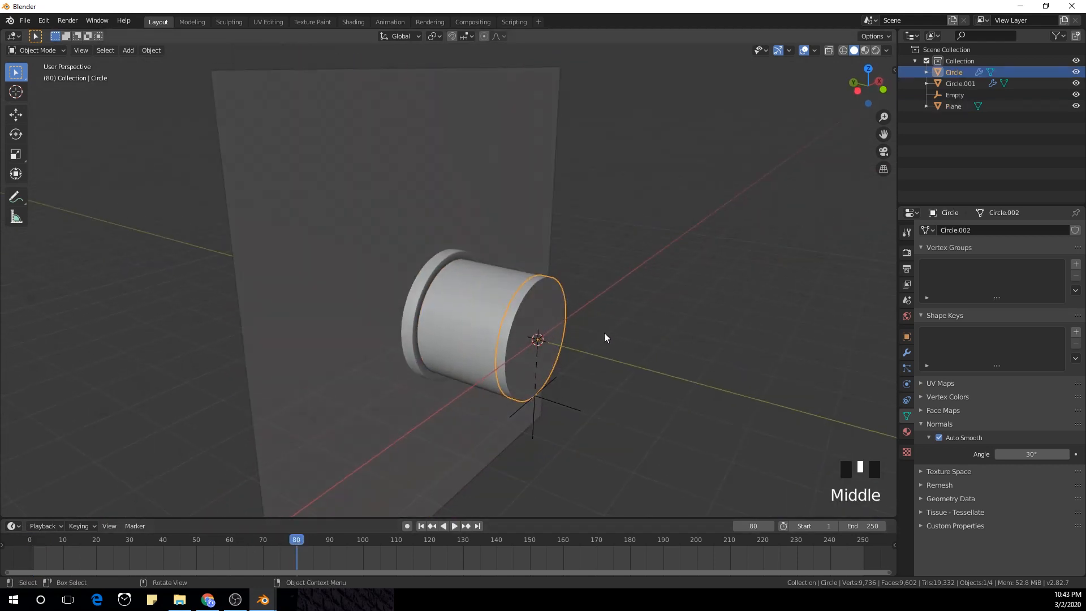
pyautogui.click(906, 384)
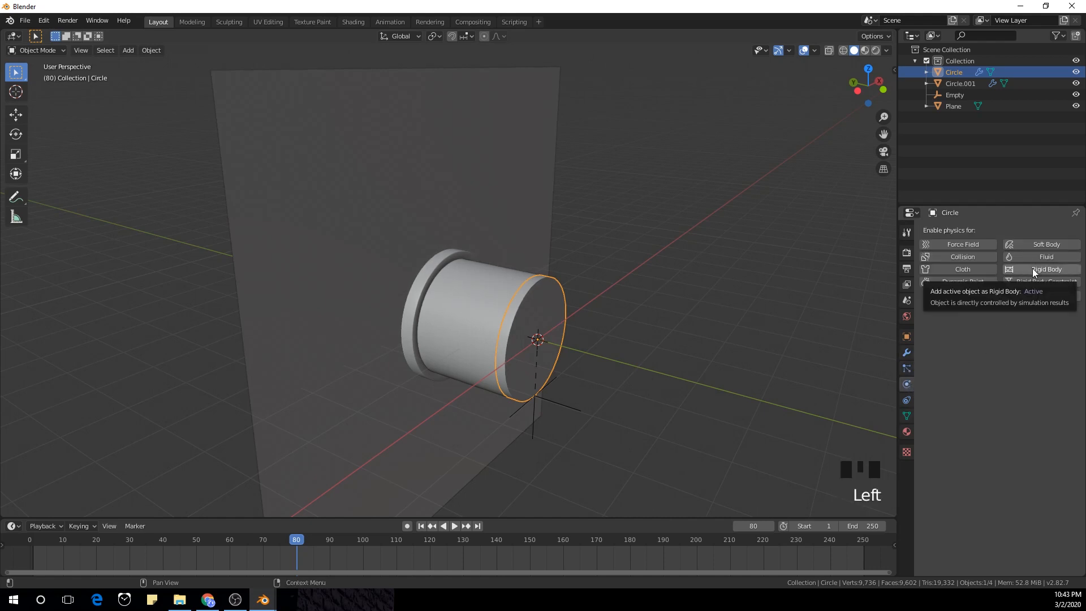
pyautogui.click(1032, 268)
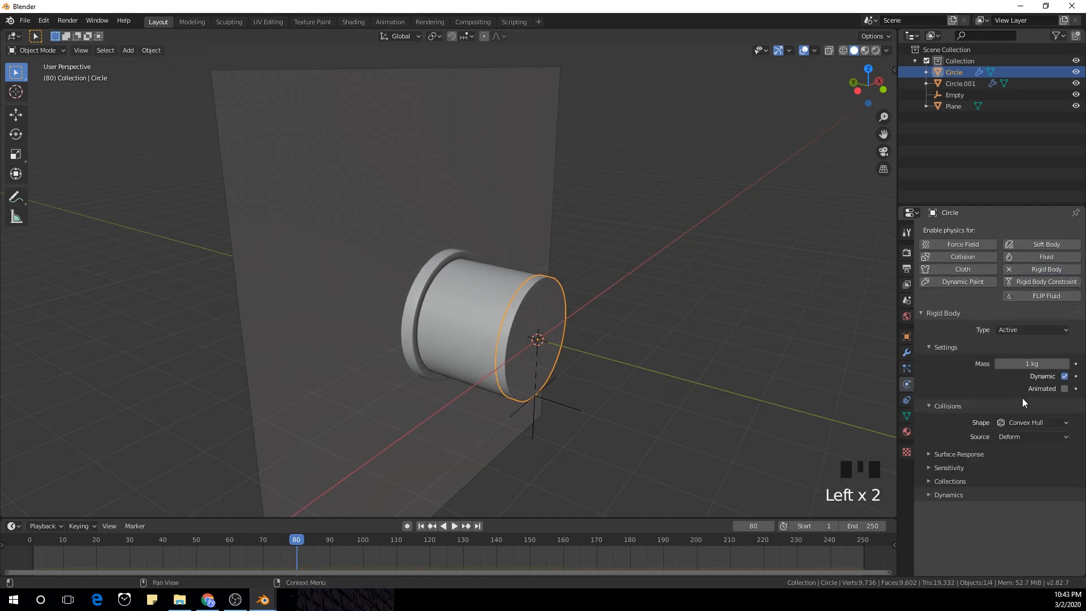
# Step: Enable Animated and disable Dynamic for the disc's rigid body, and keyframe both settings at frame 80
pyautogui.click(1066, 390)
pyautogui.click(1065, 378)
pyautogui.click(1075, 389)
pyautogui.click(1076, 376)
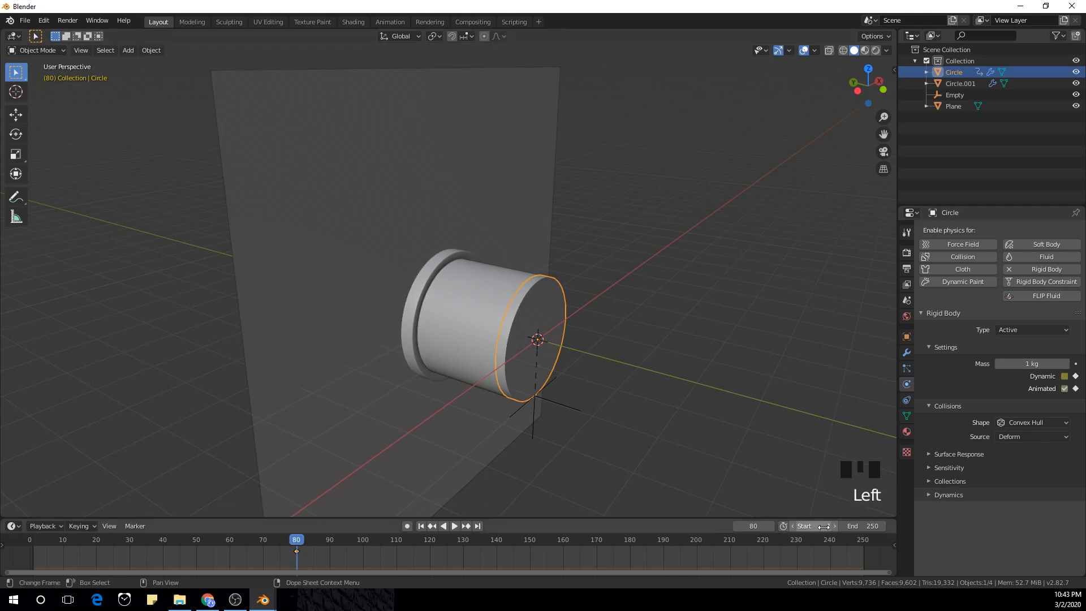
# Step: At frame 81, enable Dynamic and disable Animated for the disc's rigid body, and keyframe both settings
pyautogui.click(769, 524)
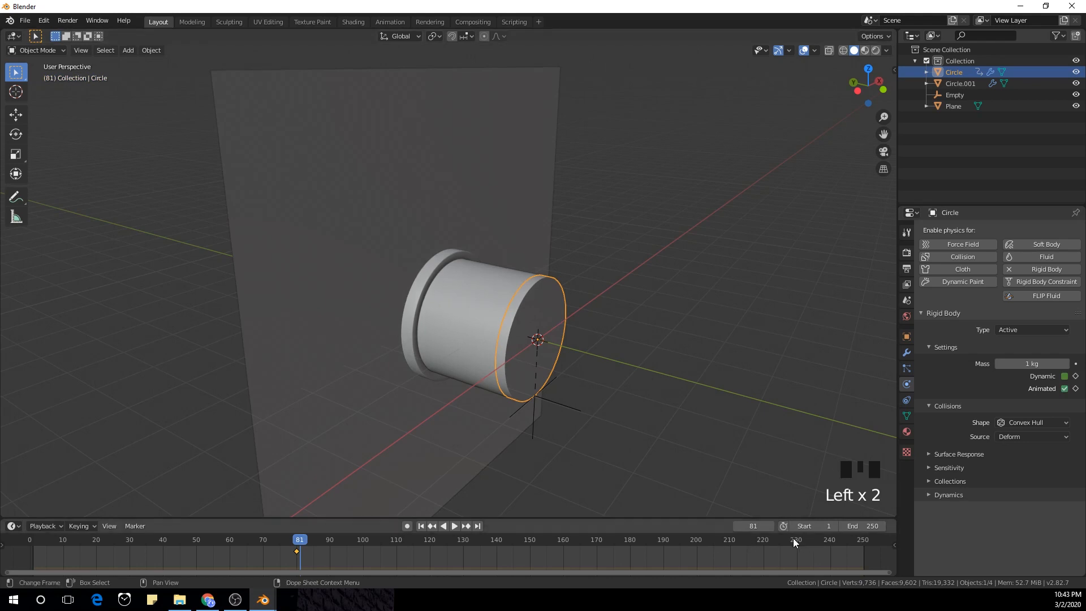
pyautogui.click(1065, 377)
pyautogui.click(1066, 390)
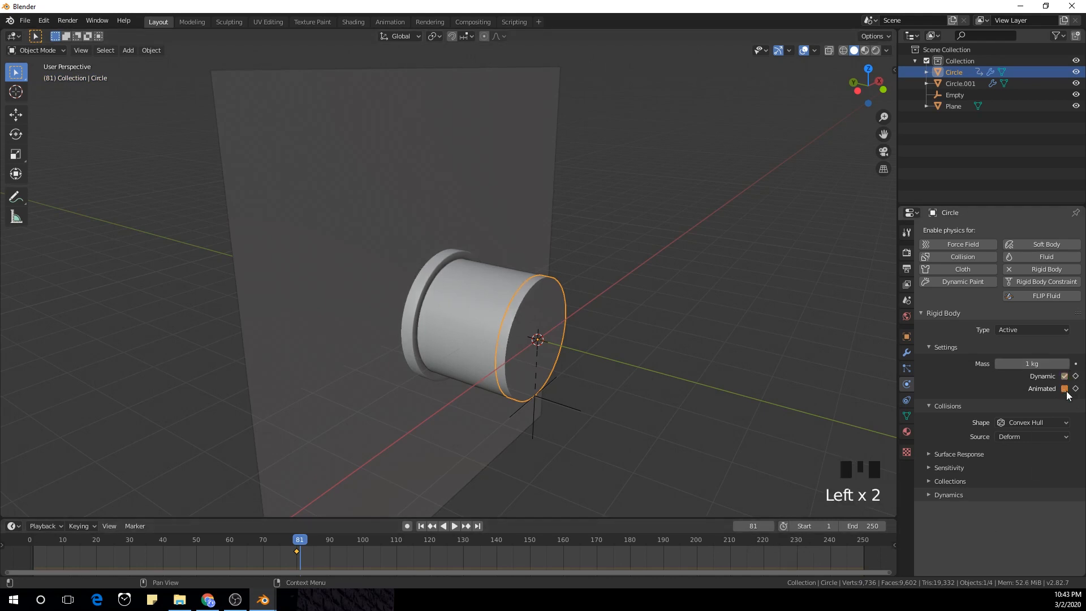
pyautogui.click(1076, 376)
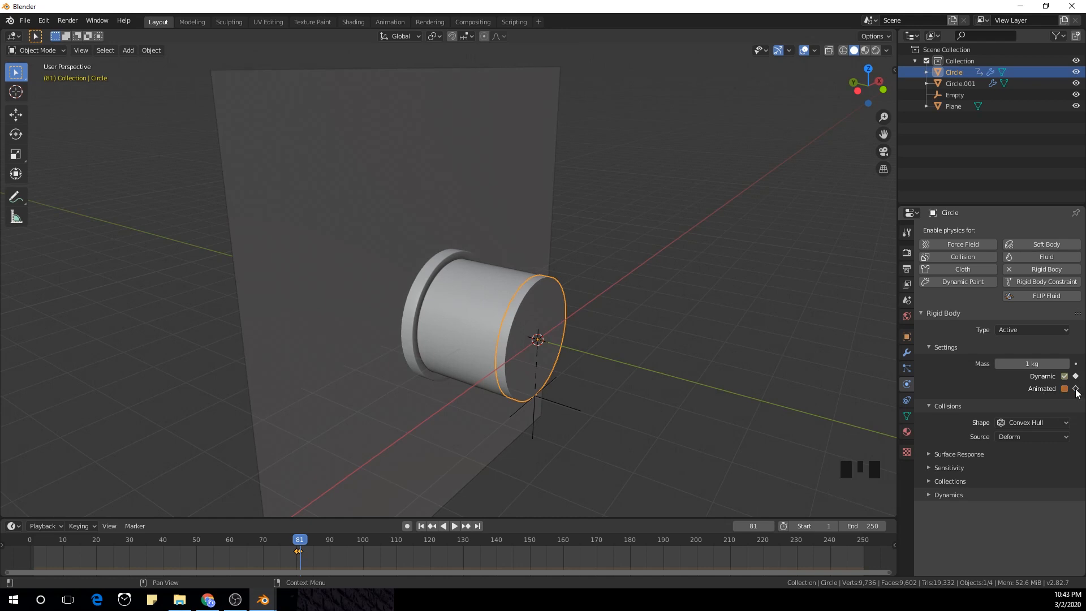
pyautogui.click(1076, 390)
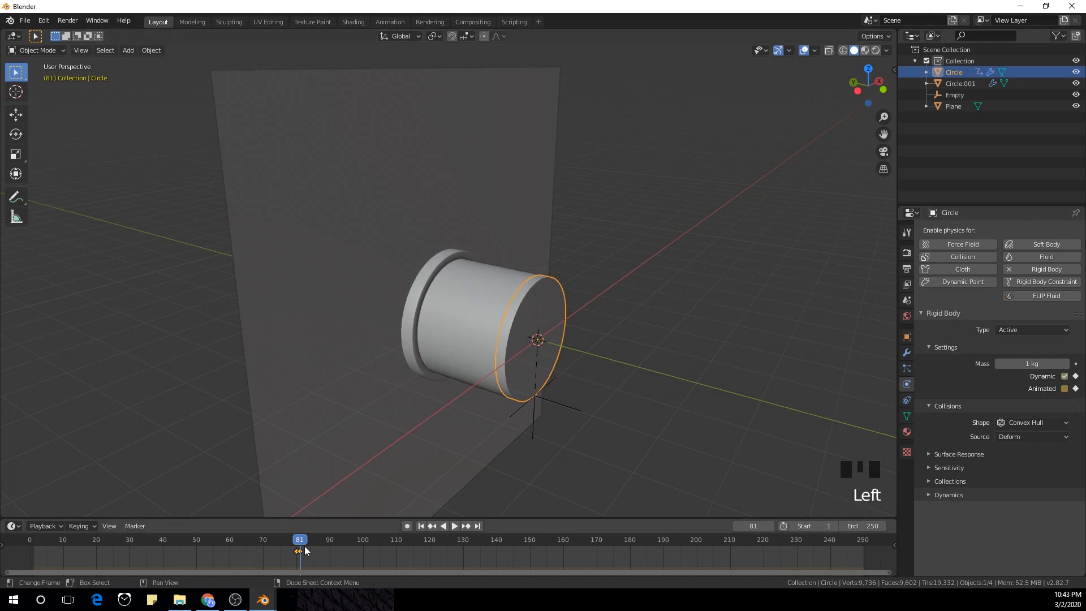
# Step: Compare frames 80 and 81, play the animation from the start to check the disc's physics, and return to frame 80
pyautogui.moveTo(304, 542); pyautogui.dragTo(299, 542)
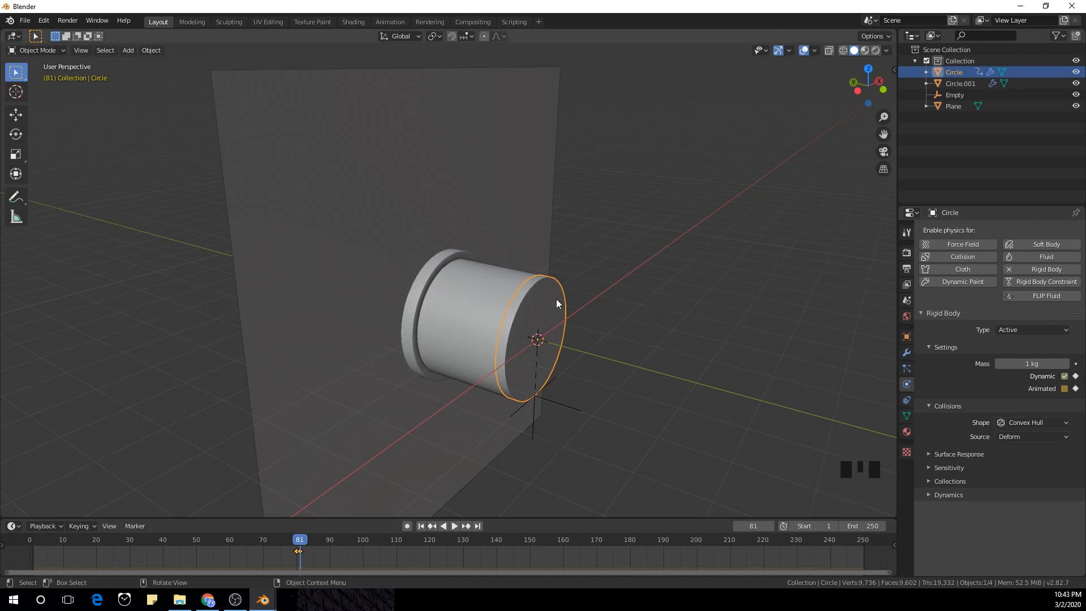
pyautogui.moveTo(304, 542); pyautogui.dragTo(297, 540)
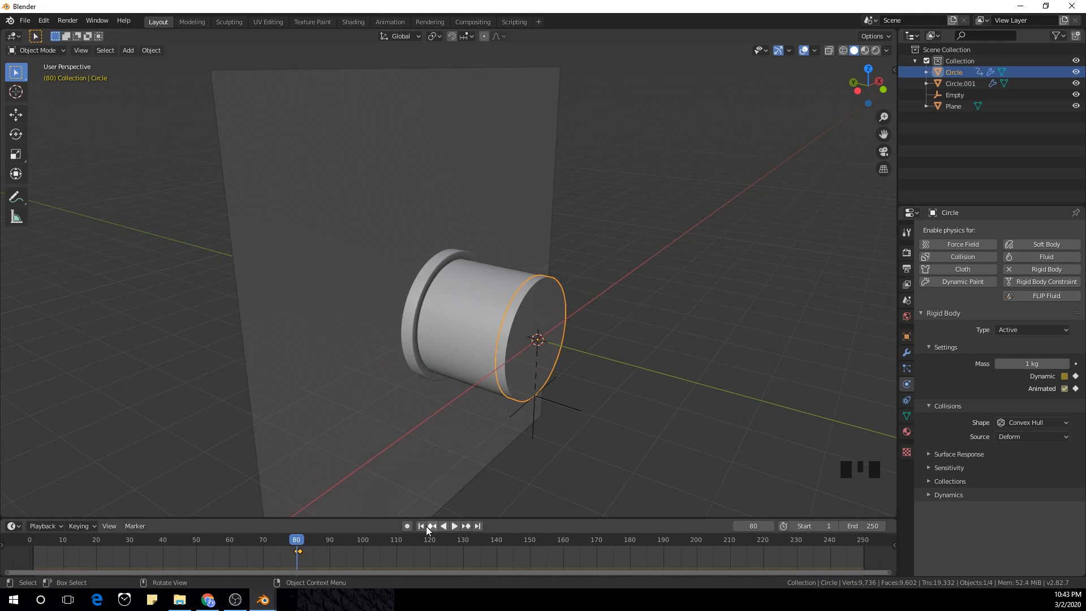
pyautogui.click(423, 526)
pyautogui.click(454, 526)
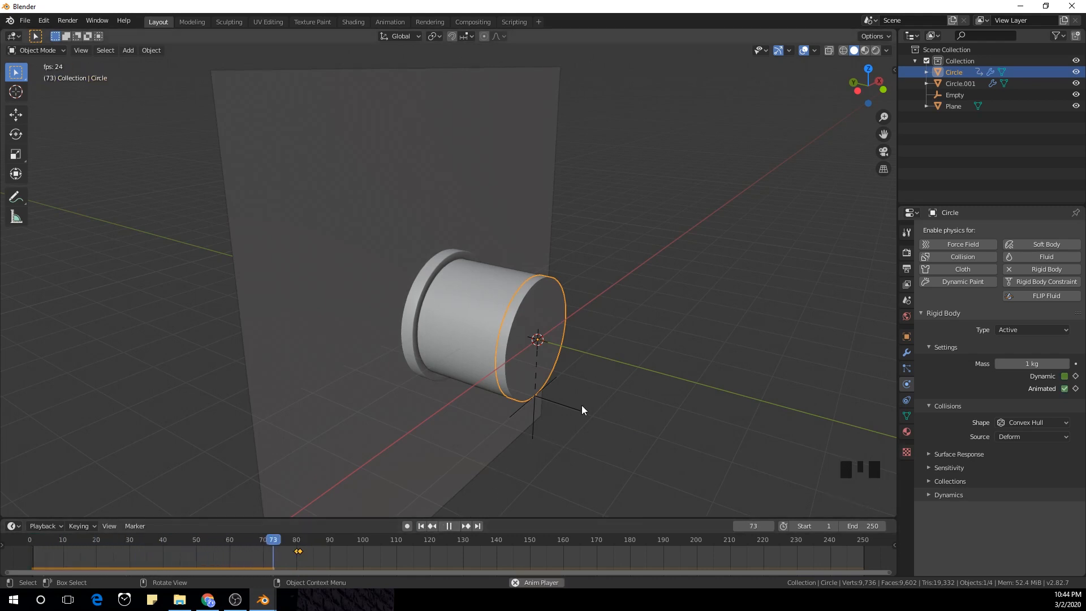
pyautogui.click(447, 535)
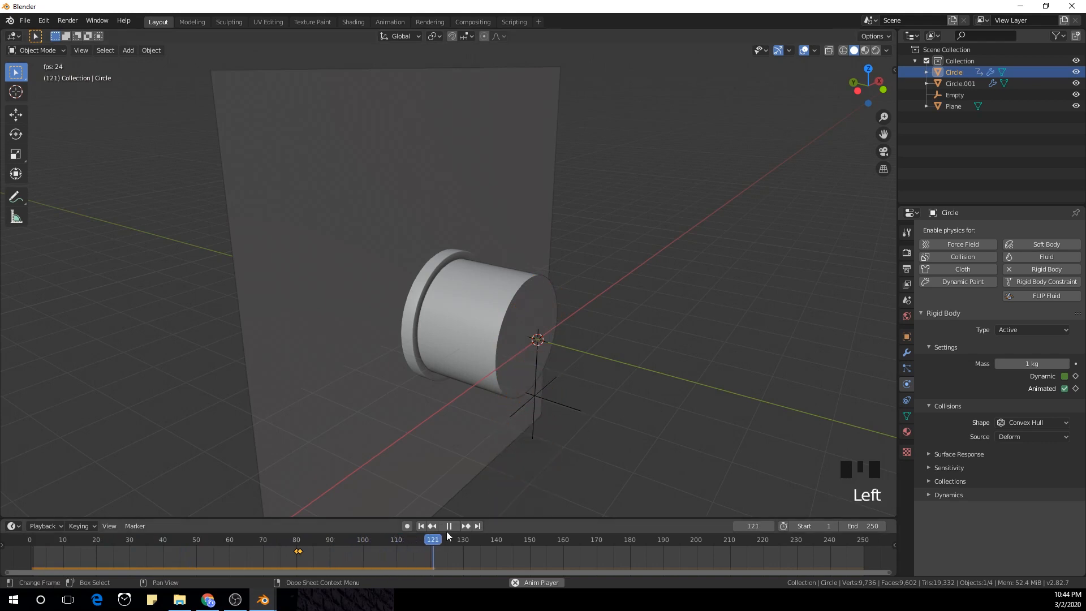
pyautogui.click(449, 526)
pyautogui.moveTo(470, 546); pyautogui.dragTo(297, 558)
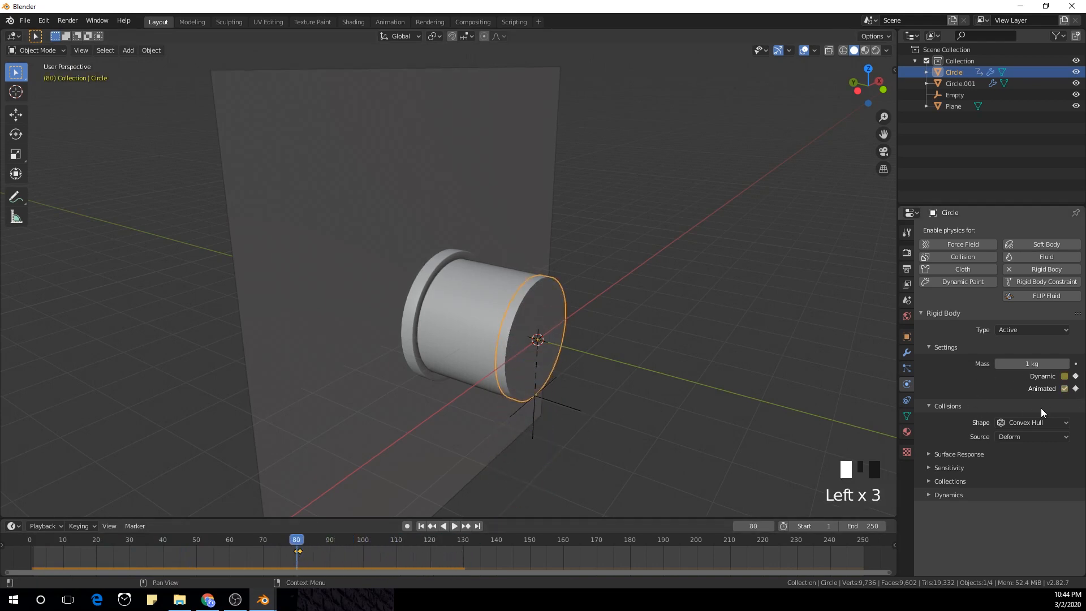
# Step: Look through the collision source and shape options of the disc's rigid body
pyautogui.click(1033, 439)
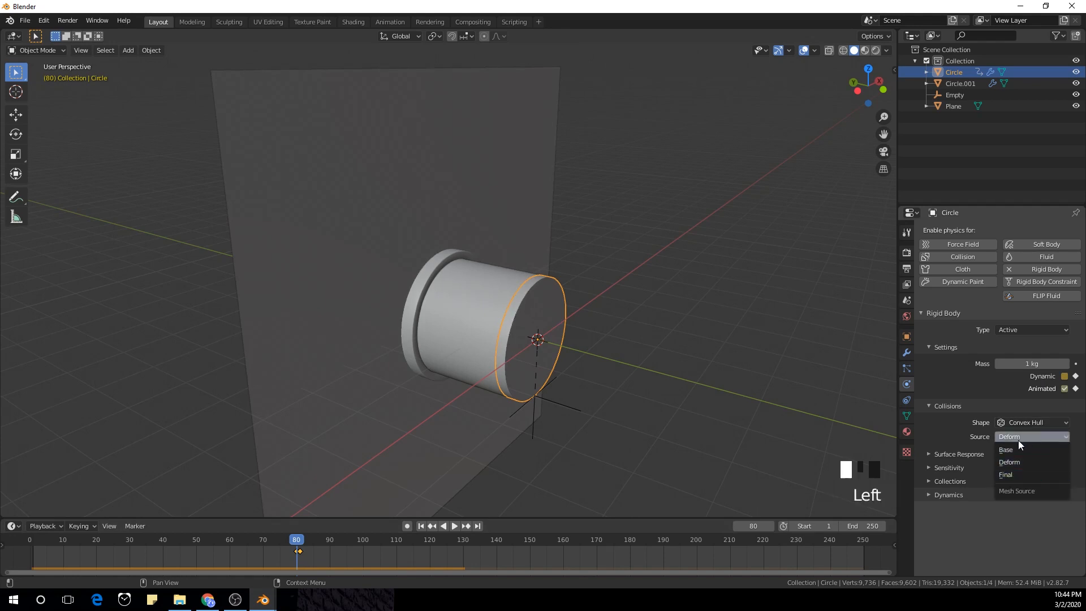
pyautogui.click(1036, 419)
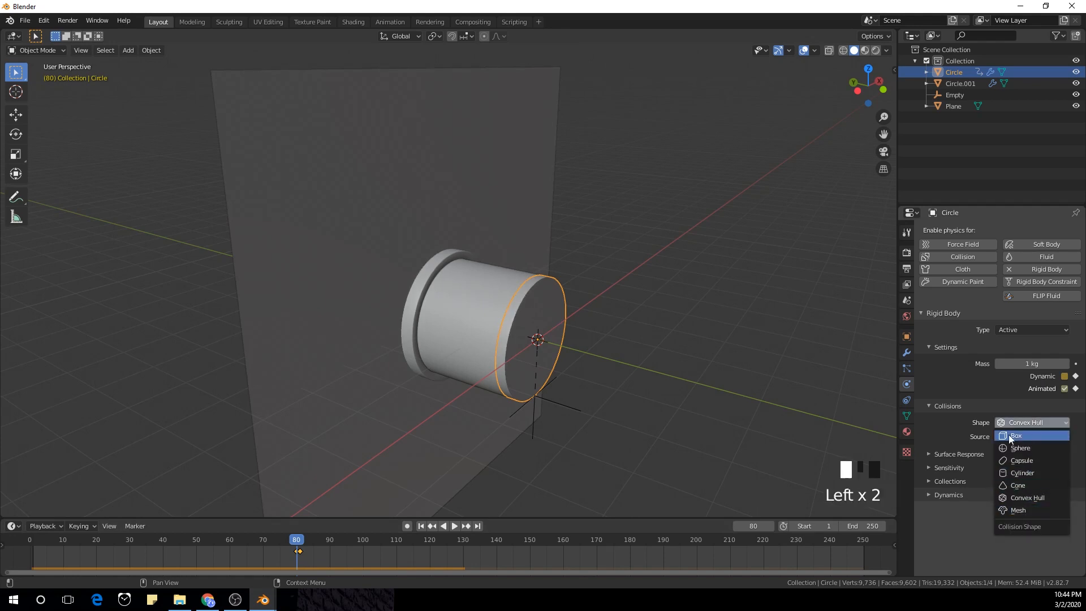
pyautogui.middleClick(645, 318)
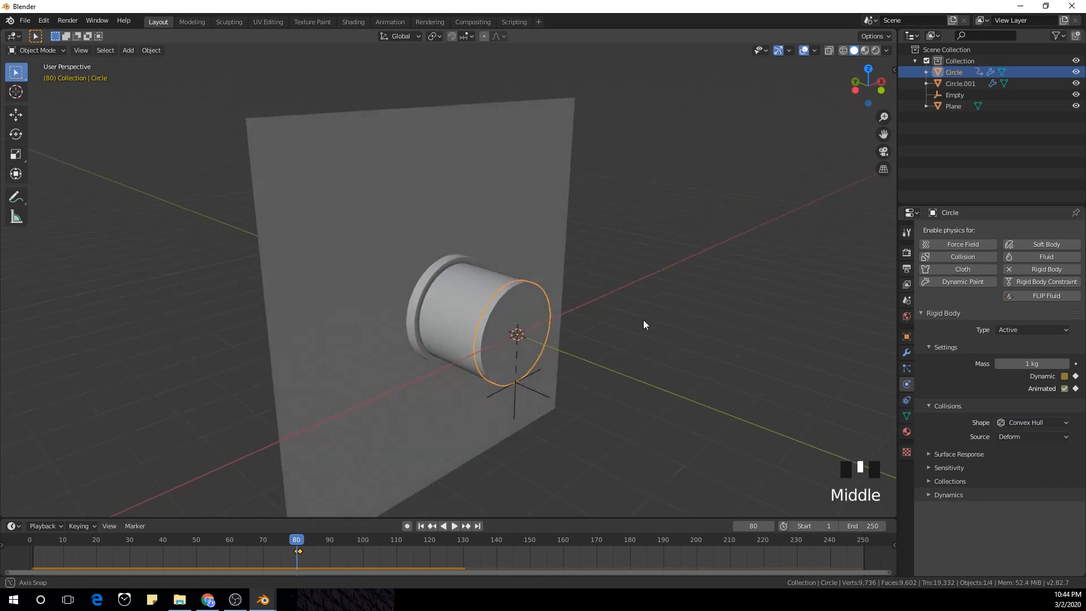
pyautogui.moveTo(592, 378); pyautogui.dragTo(600, 325, button='middle')
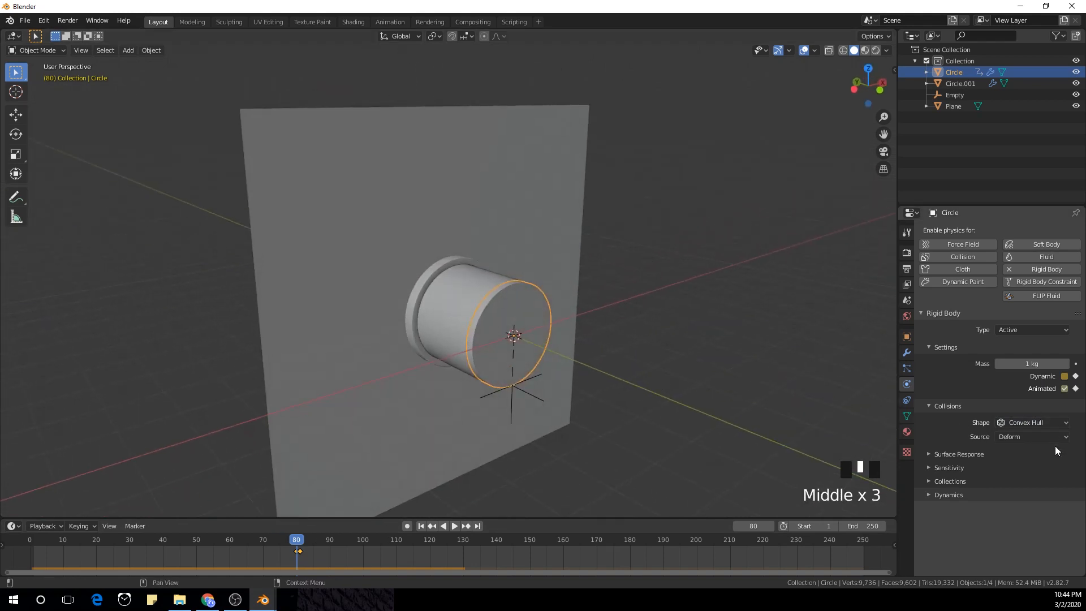
pyautogui.scroll(2, 639, 393)
pyautogui.moveTo(639, 393); pyautogui.dragTo(605, 371, button='middle')
pyautogui.scroll(1, 449, 448)
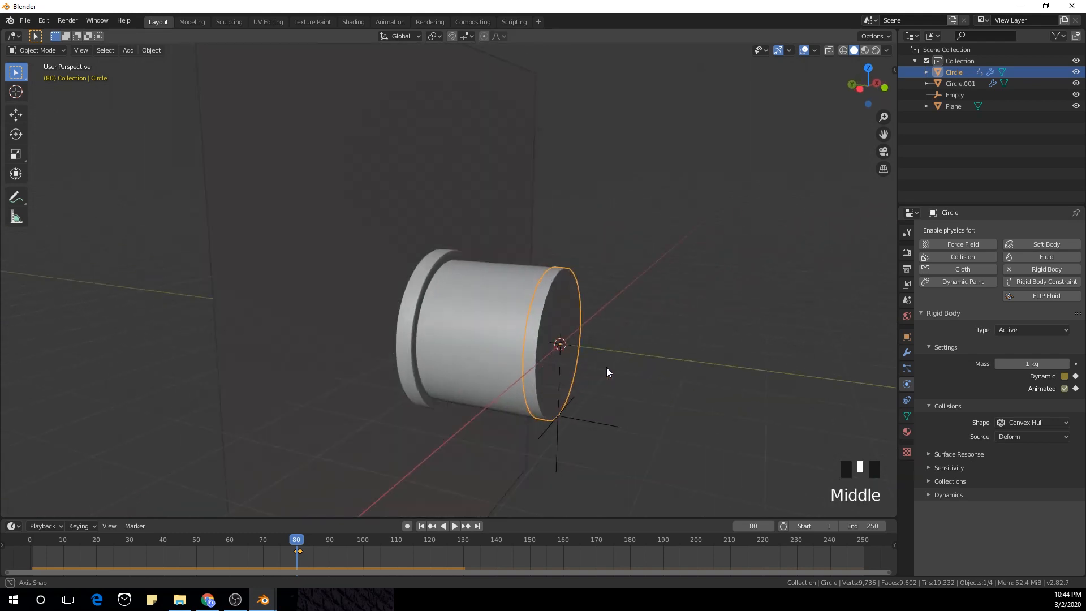
# Step: Go to frame 70 and keyframe the disc's Simple Deform bend angle at 0°
pyautogui.press('space')
pyautogui.click(273, 541)
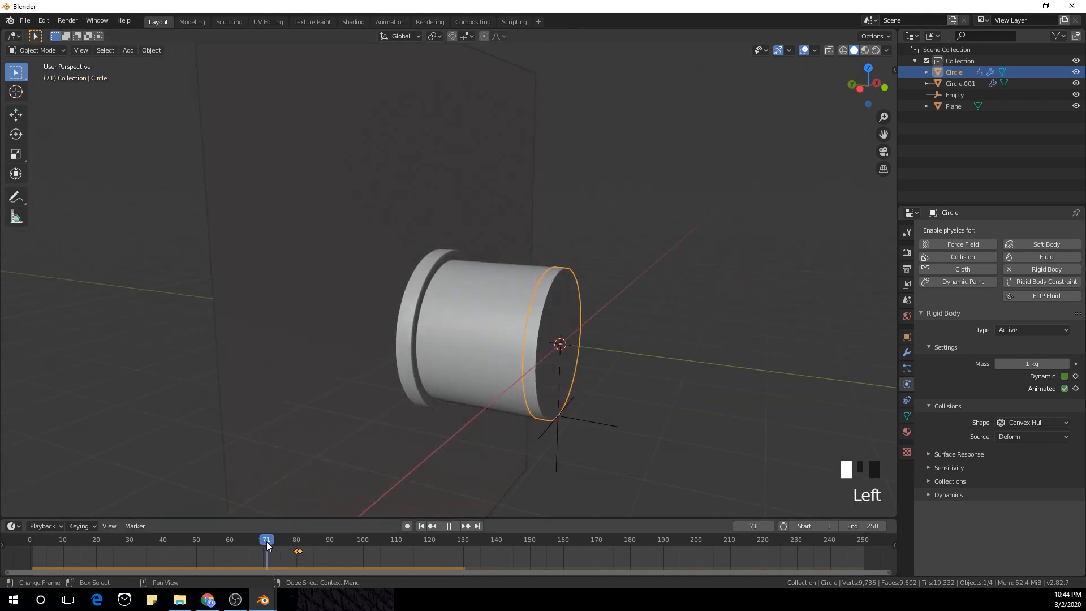
pyautogui.press('space')
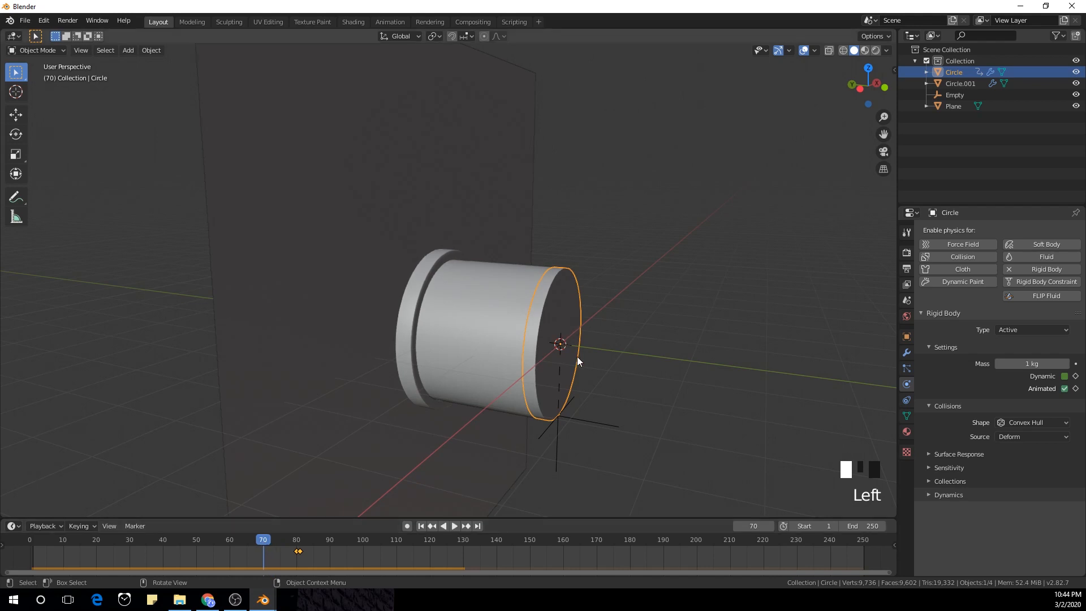
pyautogui.moveTo(577, 357); pyautogui.dragTo(618, 345, button='middle')
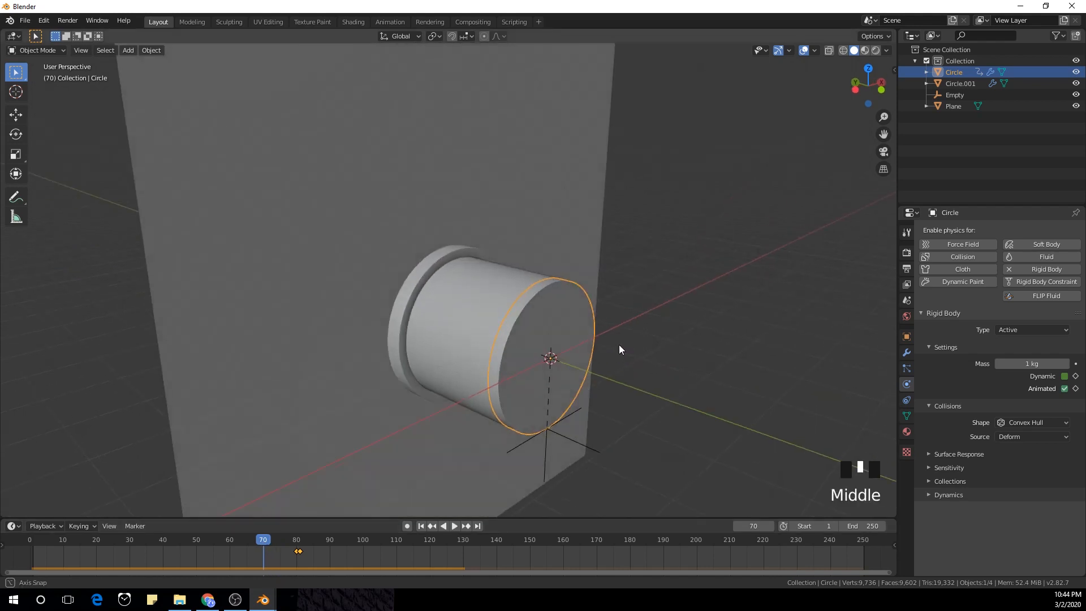
pyautogui.click(907, 353)
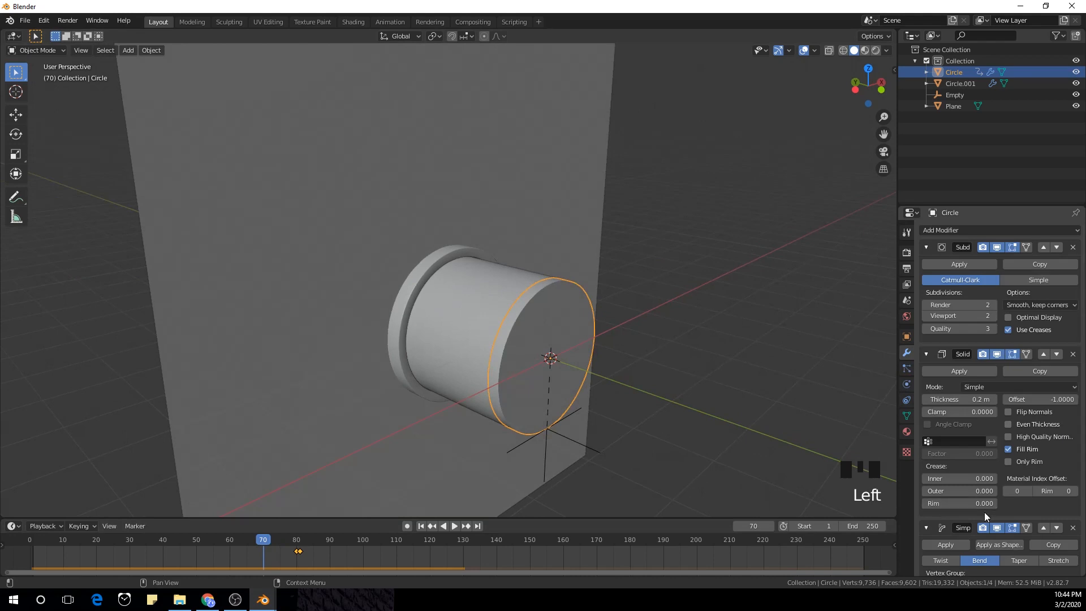
pyautogui.moveTo(263, 547); pyautogui.dragTo(234, 548)
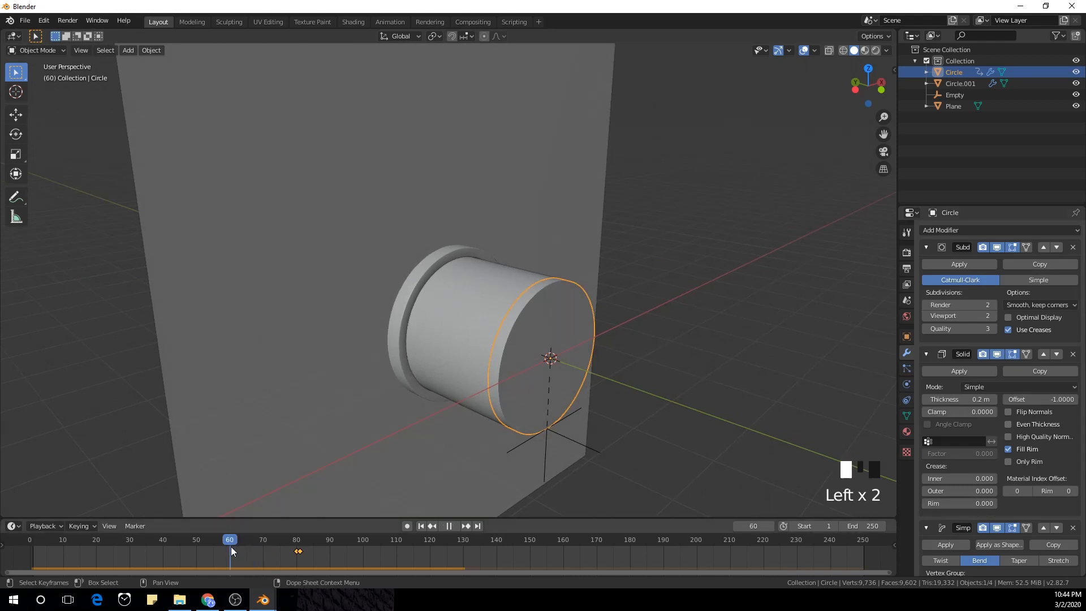
pyautogui.scroll(-3, 989, 478)
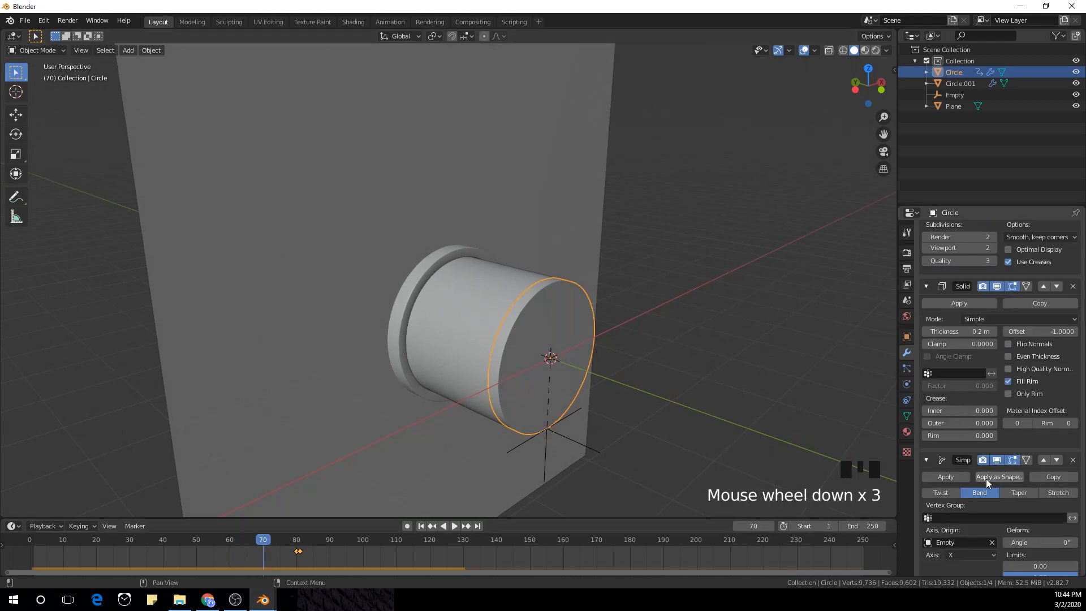
pyautogui.rightClick(1039, 545)
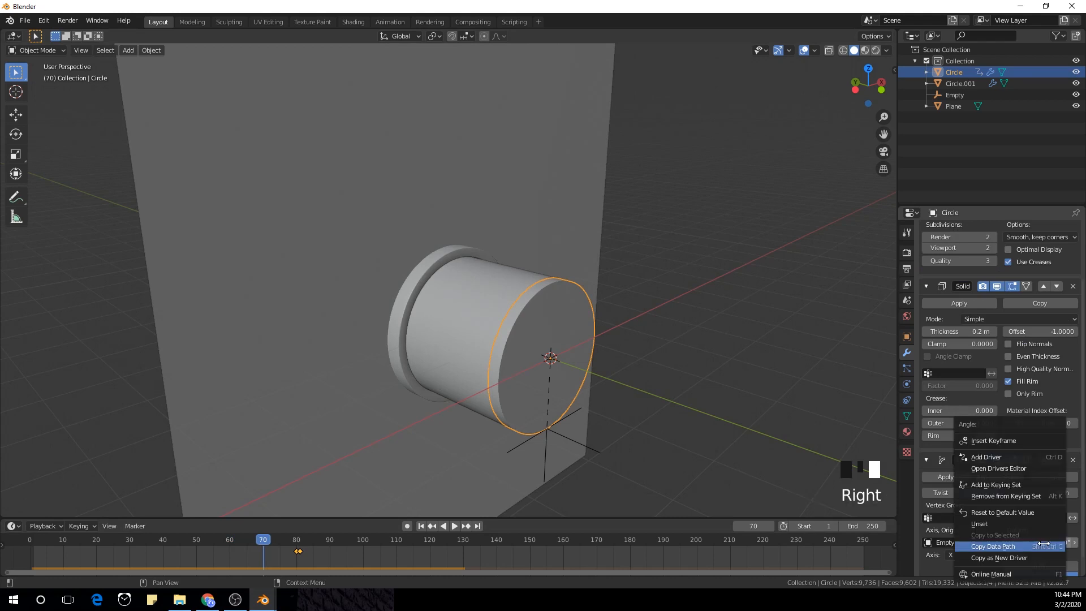
pyautogui.click(1044, 445)
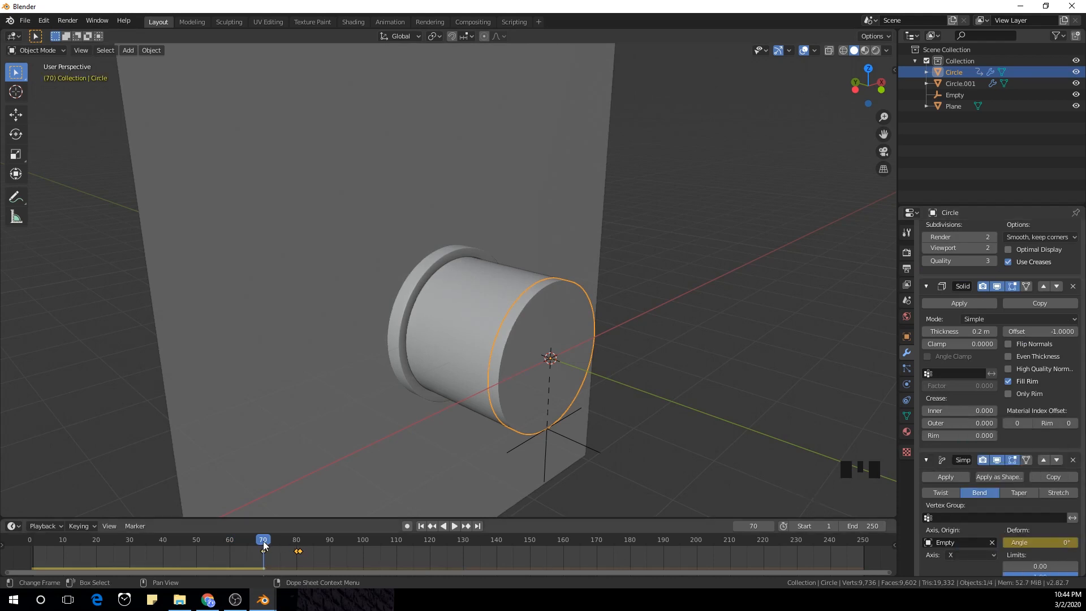
# Step: At frame 80, set the disc's bend angle to -180° and keyframe it
pyautogui.moveTo(281, 545); pyautogui.dragTo(298, 549)
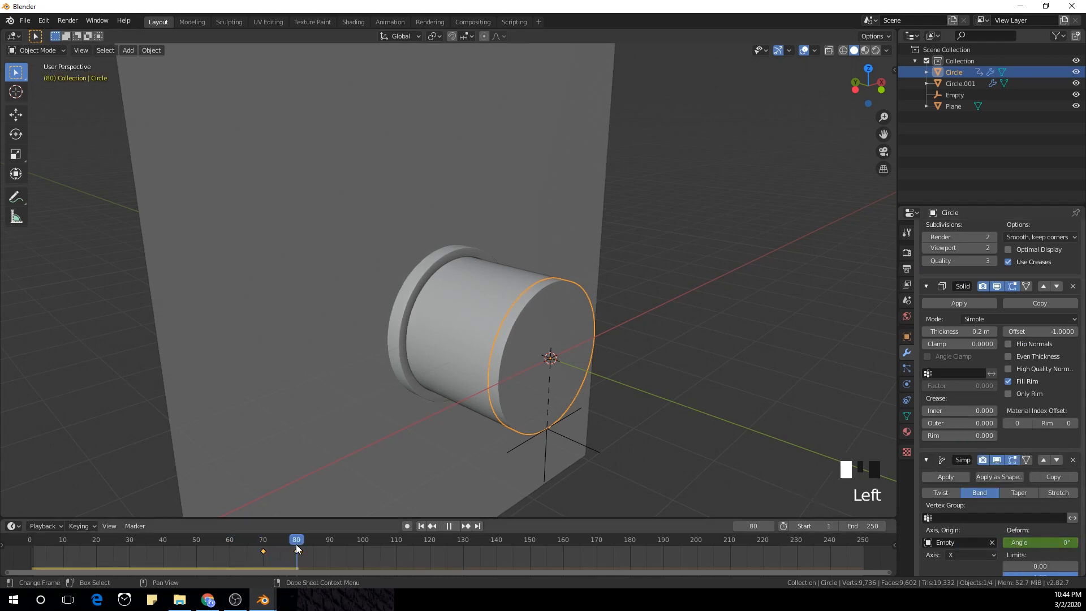
pyautogui.click(1040, 545)
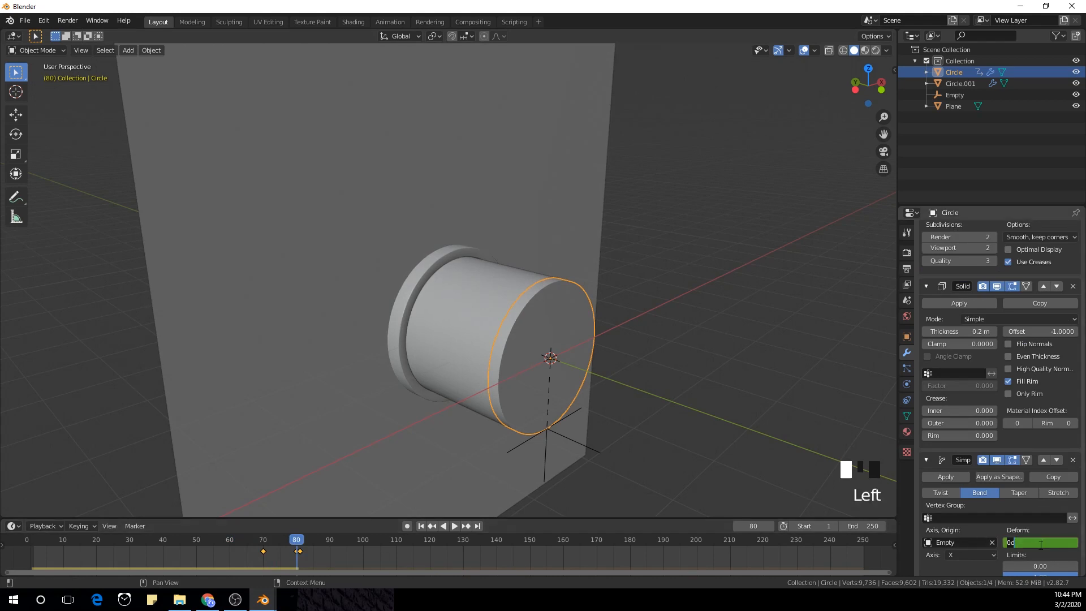
pyautogui.write('-180')
pyautogui.press('Return')
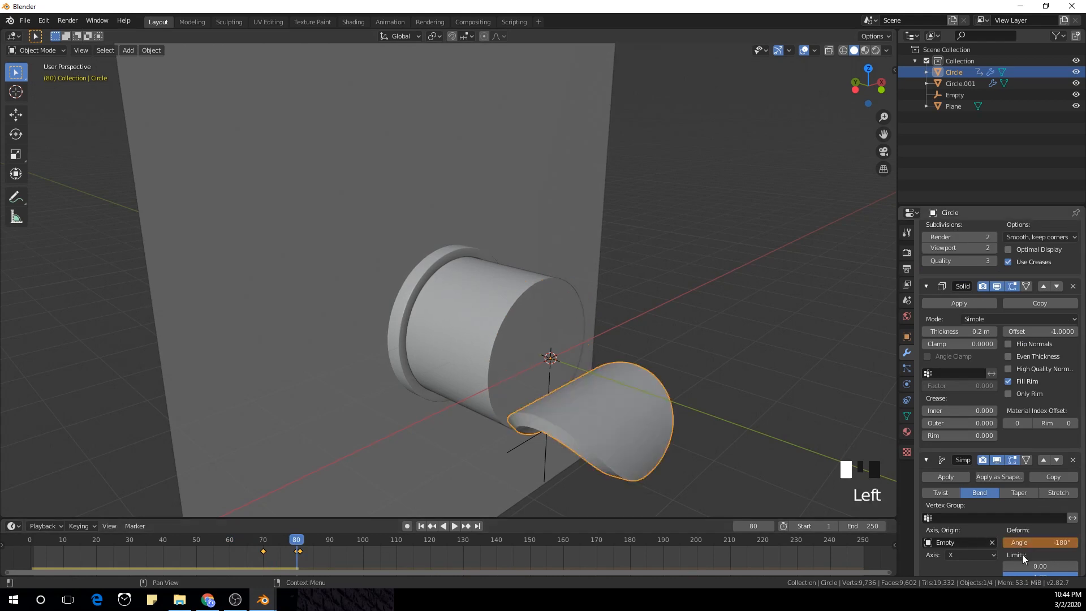
pyautogui.rightClick(1024, 542)
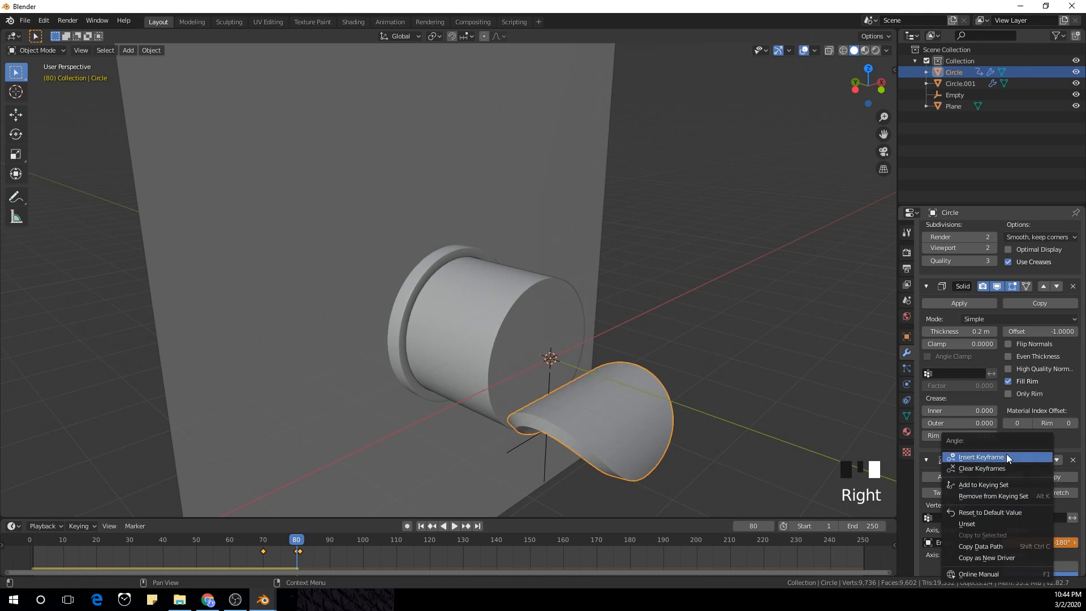
pyautogui.click(981, 457)
# Step: Play the animation from the start to check how the disc bends and drops off the cylinder
pyautogui.moveTo(721, 456); pyautogui.dragTo(676, 412, button='middle')
pyautogui.scroll(-2, 673, 399)
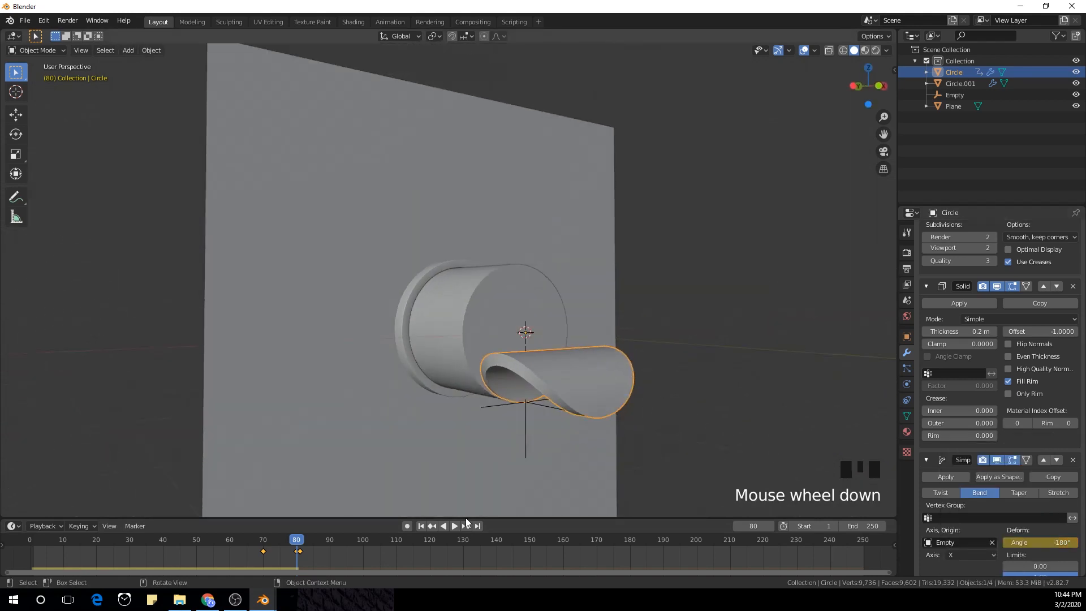
pyautogui.click(421, 526)
pyautogui.click(454, 526)
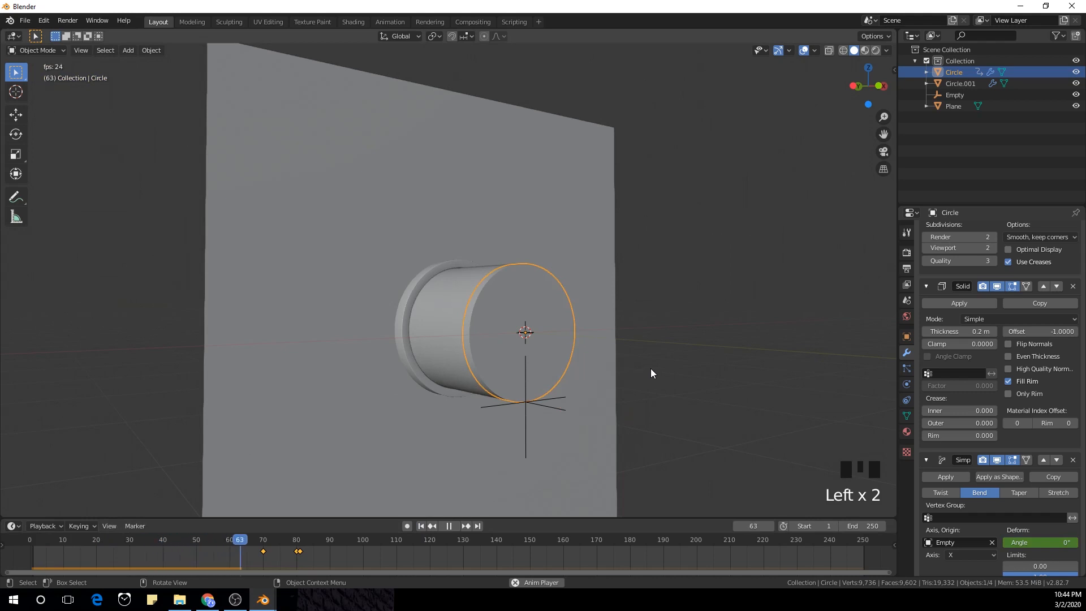
pyautogui.press('space')
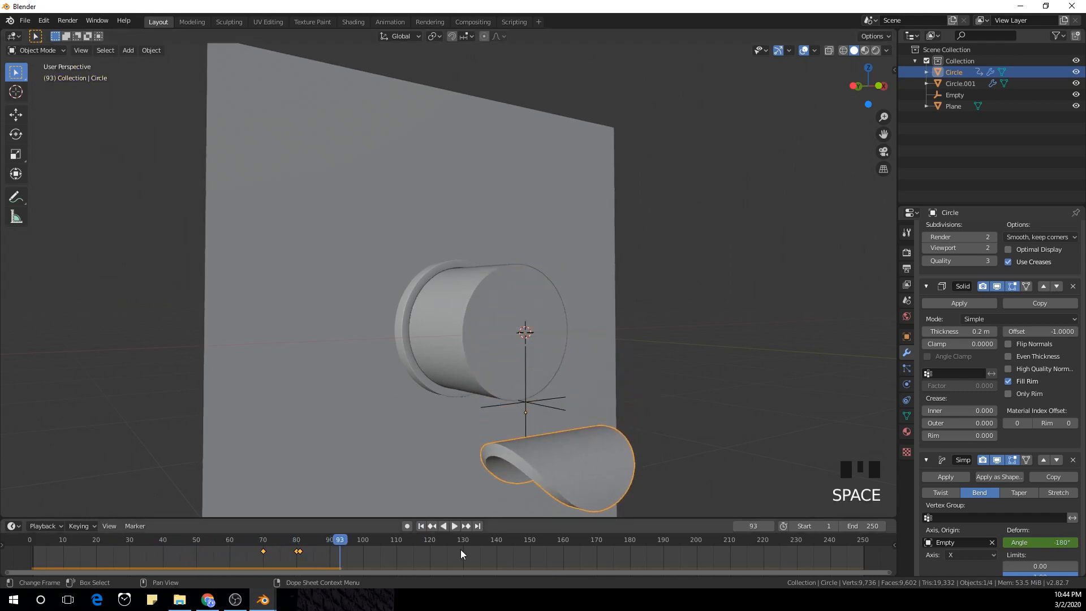
# Step: Move the disc's first bend keyframe from frame 70 to frame 60 and play the animation from the start
pyautogui.hotkey('shift', 'Left')
pyautogui.hotkey('shift', 'Left')
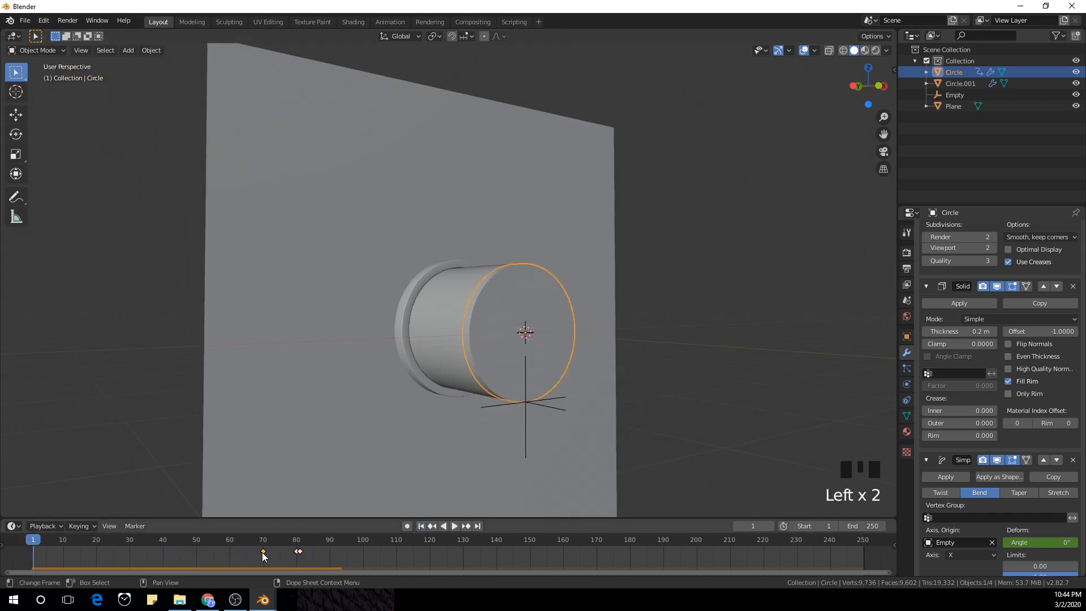
pyautogui.press('g')
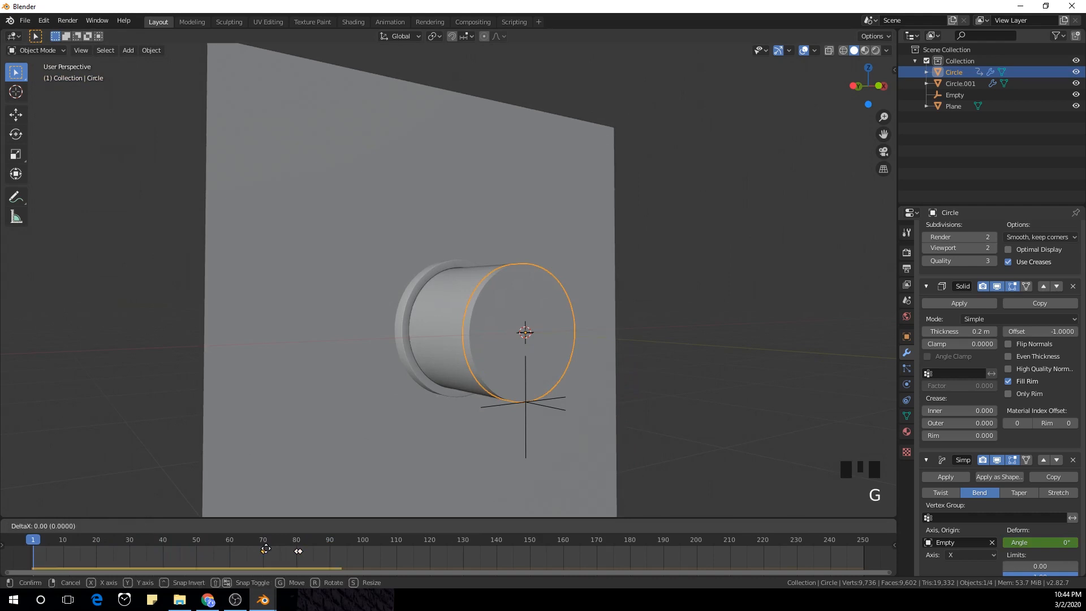
pyautogui.click(249, 557)
pyautogui.press('space')
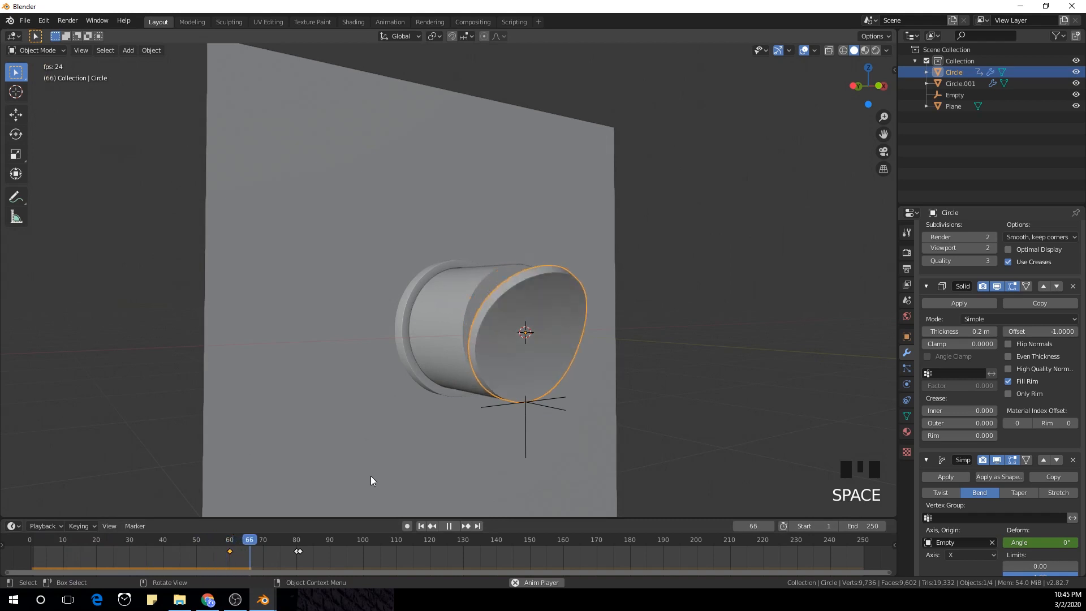
pyautogui.press('space')
# Step: Move the disc's first bend keyframe to frame 50 and replay the animation from the start
pyautogui.click(230, 560)
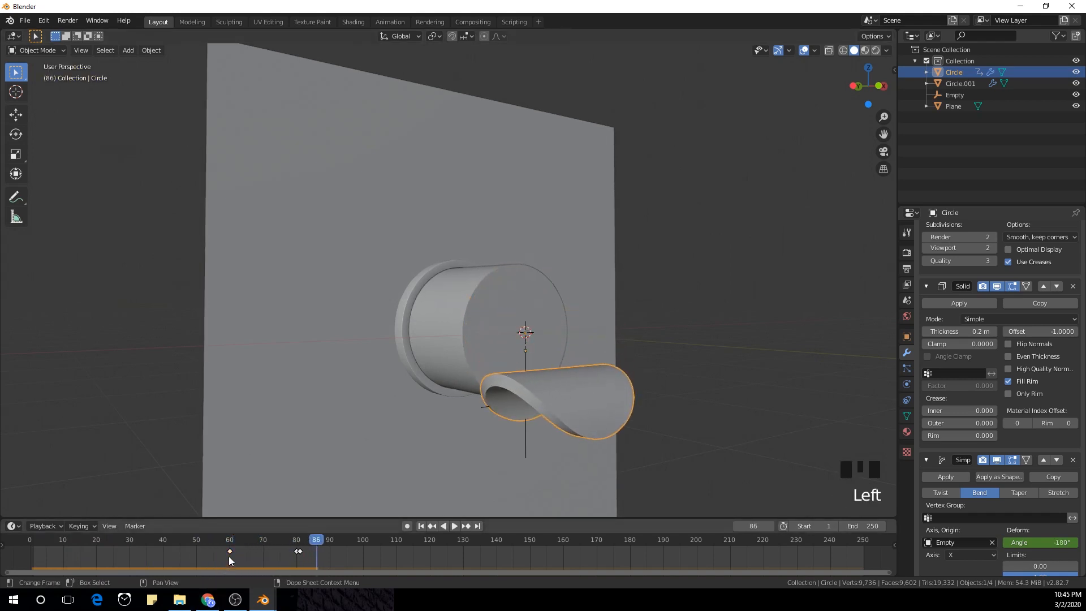
pyautogui.click(233, 558)
pyautogui.press('g')
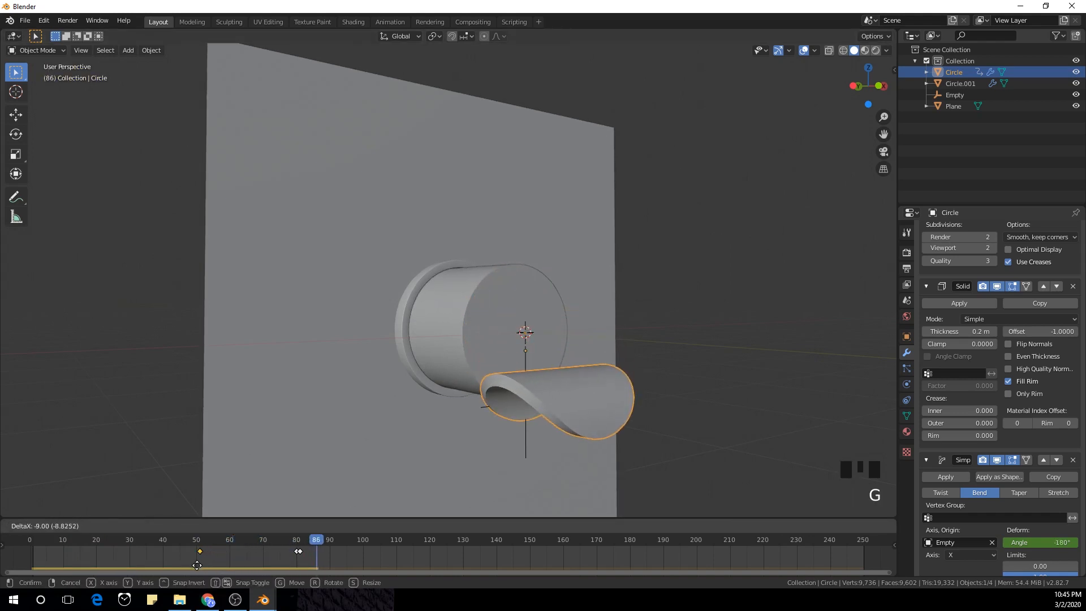
pyautogui.click(197, 566)
pyautogui.click(421, 526)
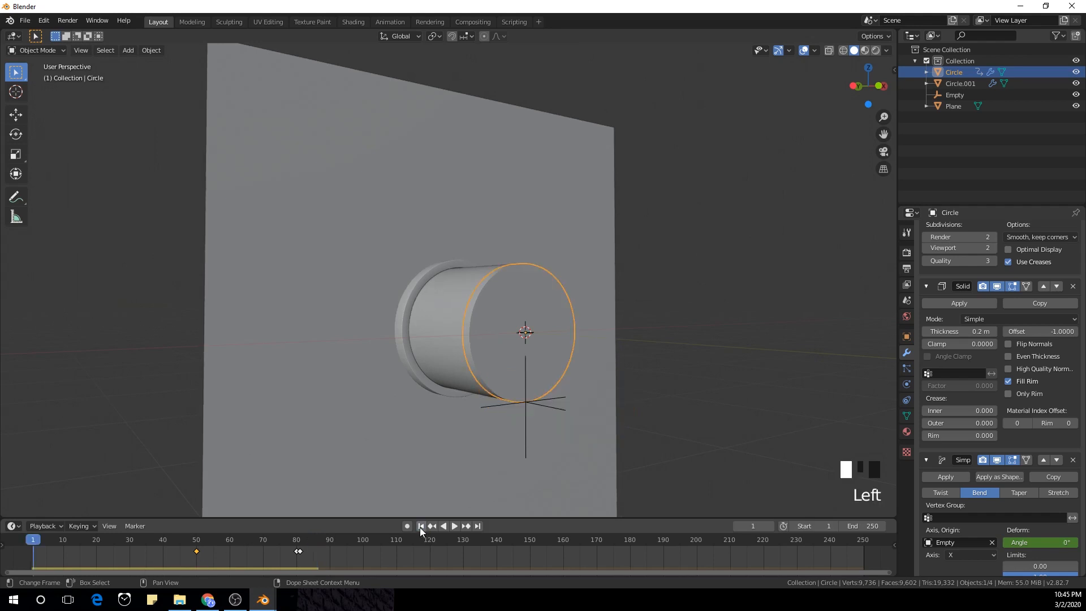
pyautogui.press('space')
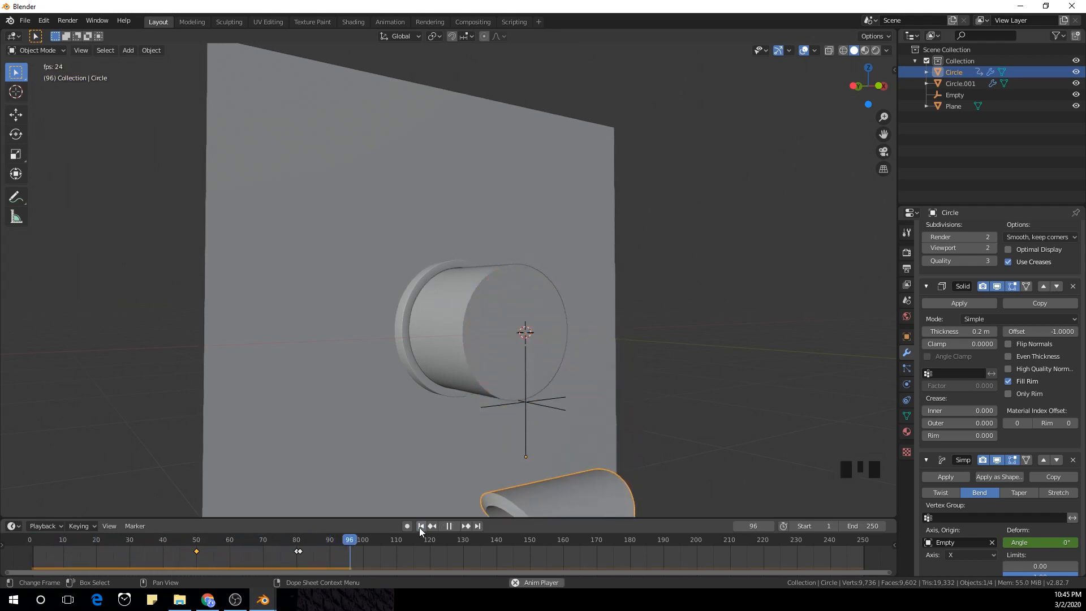
pyautogui.press('space')
# Step: Add a new plane at the 3D cursor and rotate it 90° about the Y axis
pyautogui.moveTo(419, 419); pyautogui.dragTo(421, 339, button='middle')
pyautogui.hotkey('shift', 'a')
pyautogui.moveTo(460, 338)
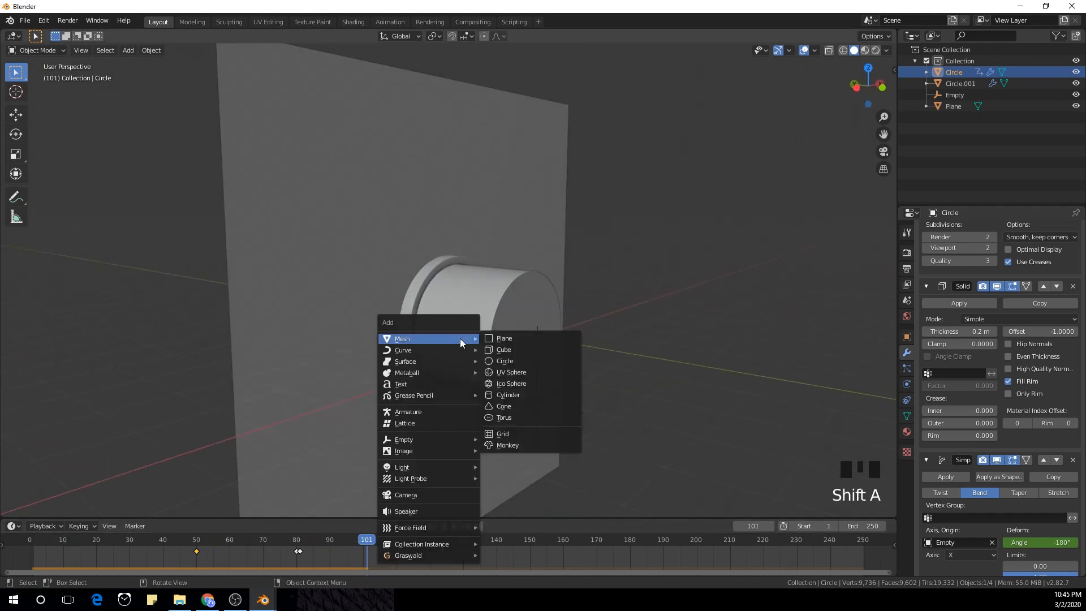
pyautogui.click(505, 340)
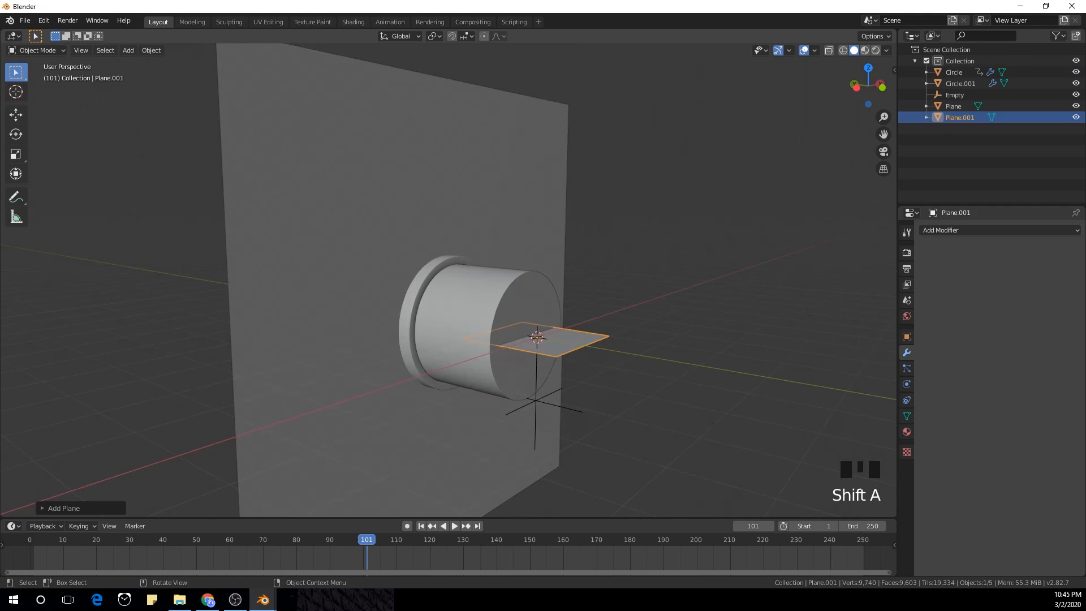
pyautogui.write('ry90')
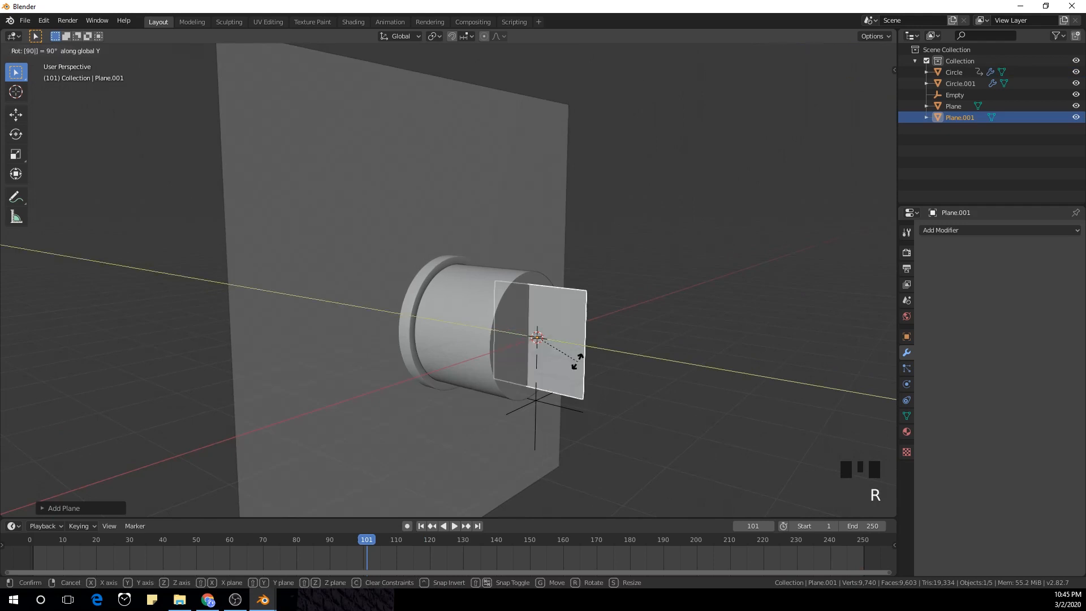
pyautogui.press('Return')
# Step: Scale the new plane by 5 and move it about 4.7 m along X as a side wall
pyautogui.write('s5')
pyautogui.press('Return')
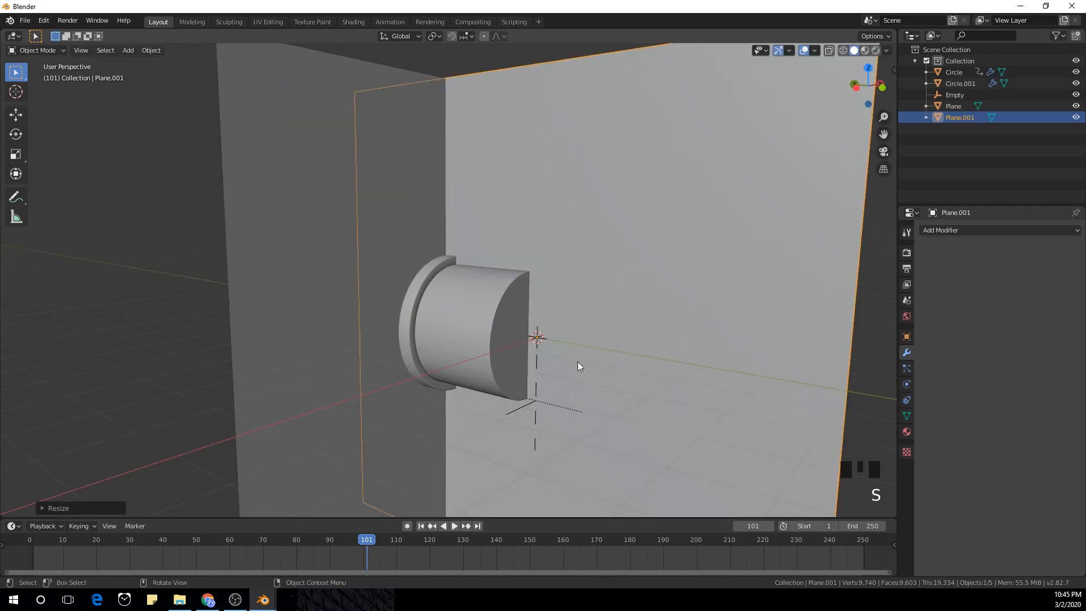
pyautogui.press('g')
pyautogui.press('y')
pyautogui.press('x')
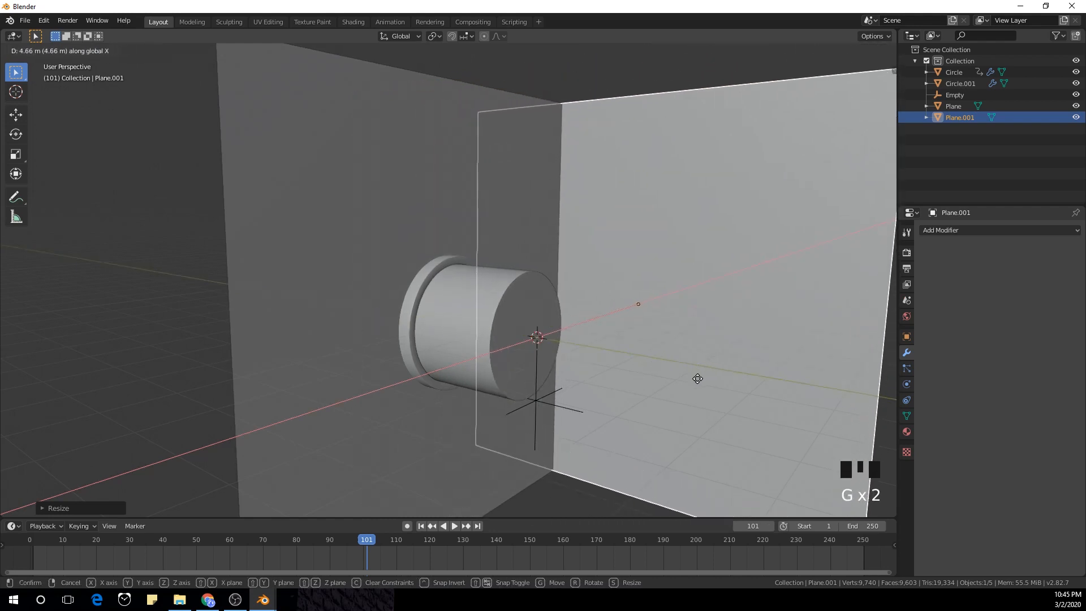
pyautogui.click(694, 382)
# Step: Add a camera to the scene
pyautogui.moveTo(630, 382); pyautogui.dragTo(573, 282, button='middle')
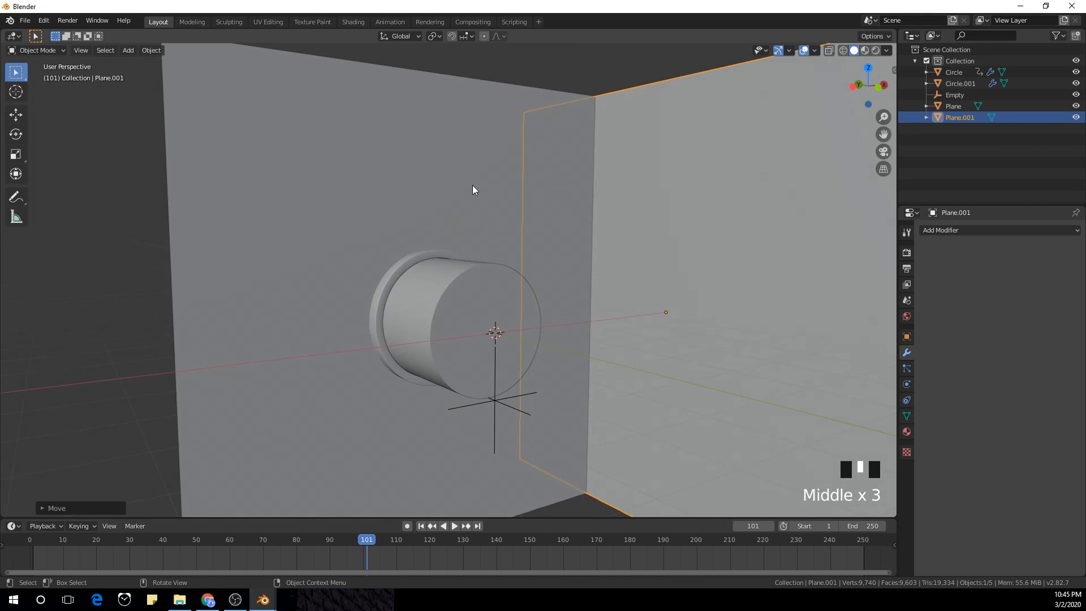
pyautogui.hotkey('shift', 'a')
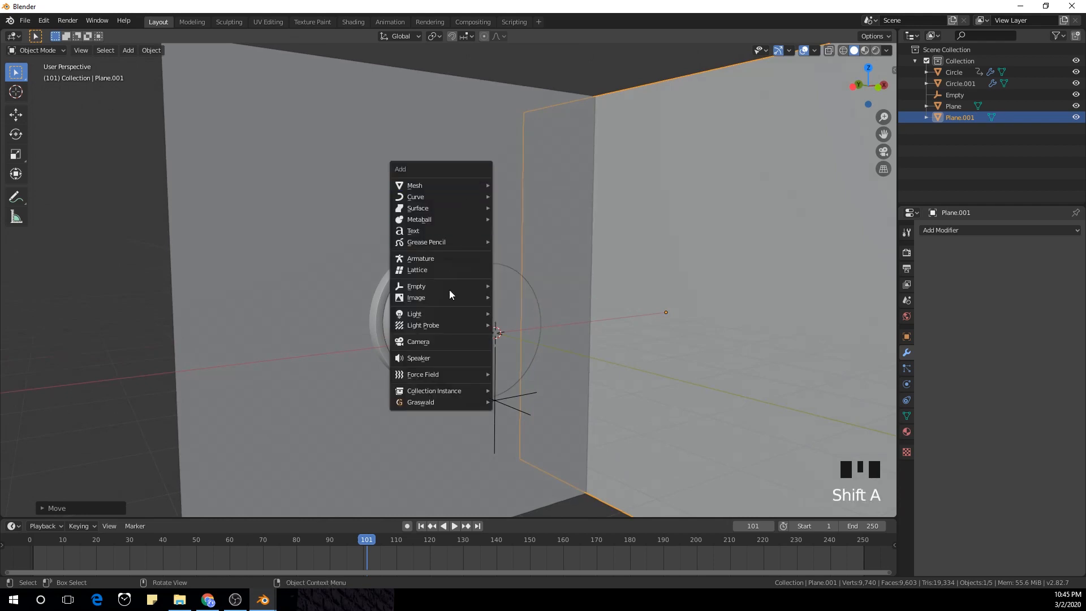
pyautogui.click(445, 342)
pyautogui.middleClick(551, 245)
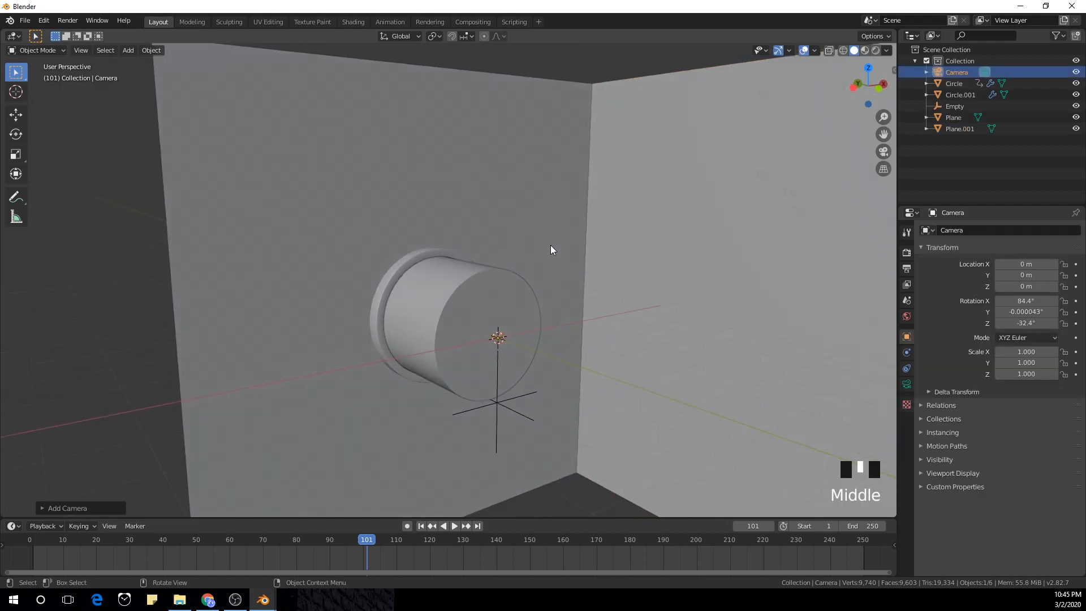
# Step: Align the camera to the current view and move it to frame the cylinder, its collar and the wall corner
pyautogui.press('ctrl+alt+KP_0')
pyautogui.click(500, 153)
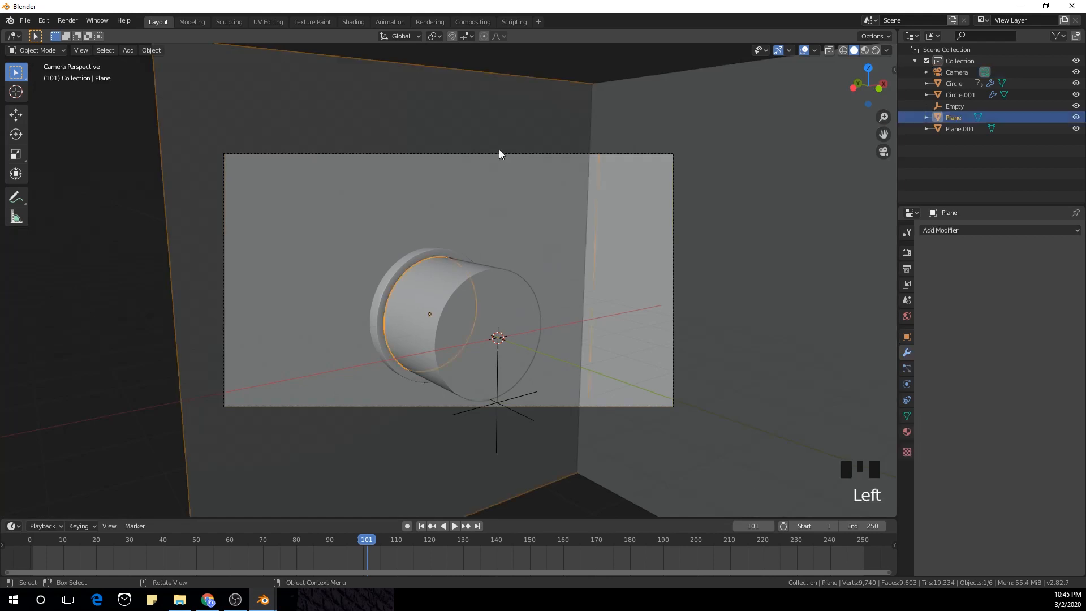
pyautogui.click(509, 154)
pyautogui.press('g')
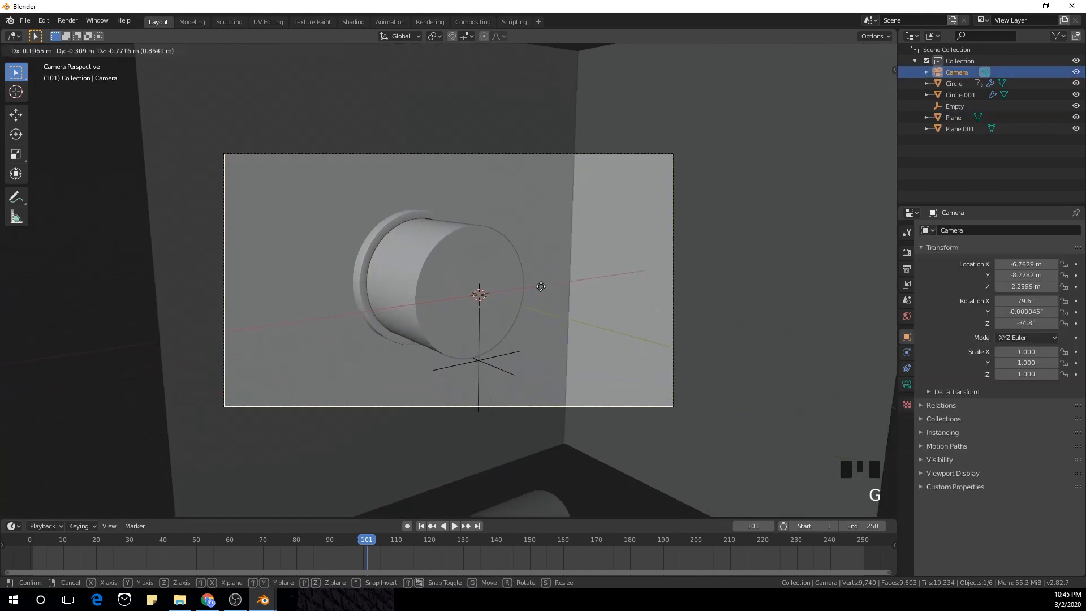
pyautogui.click(588, 309)
pyautogui.press('g')
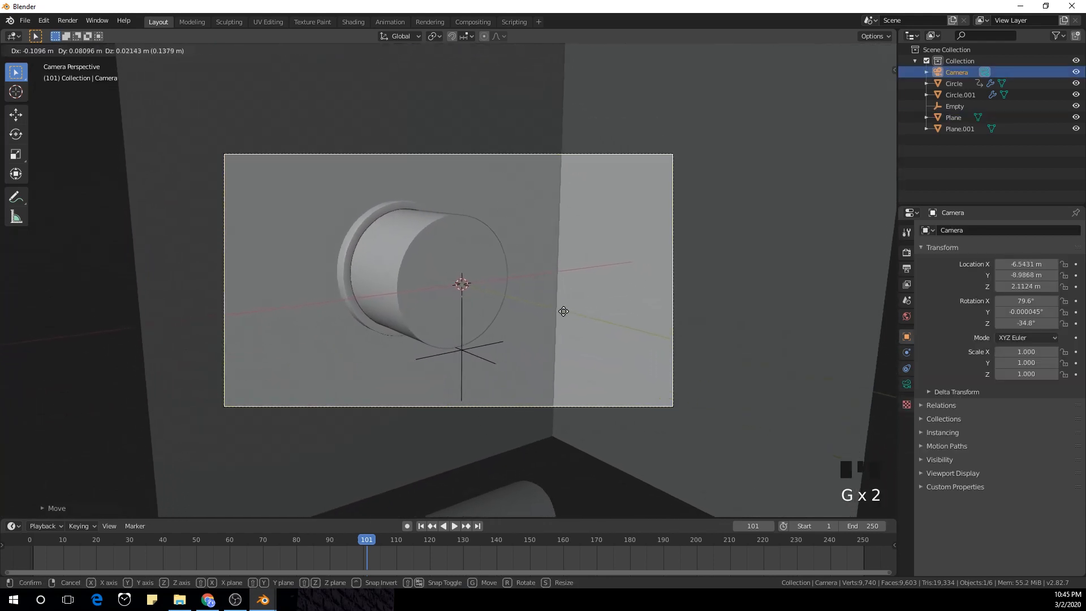
pyautogui.click(548, 311)
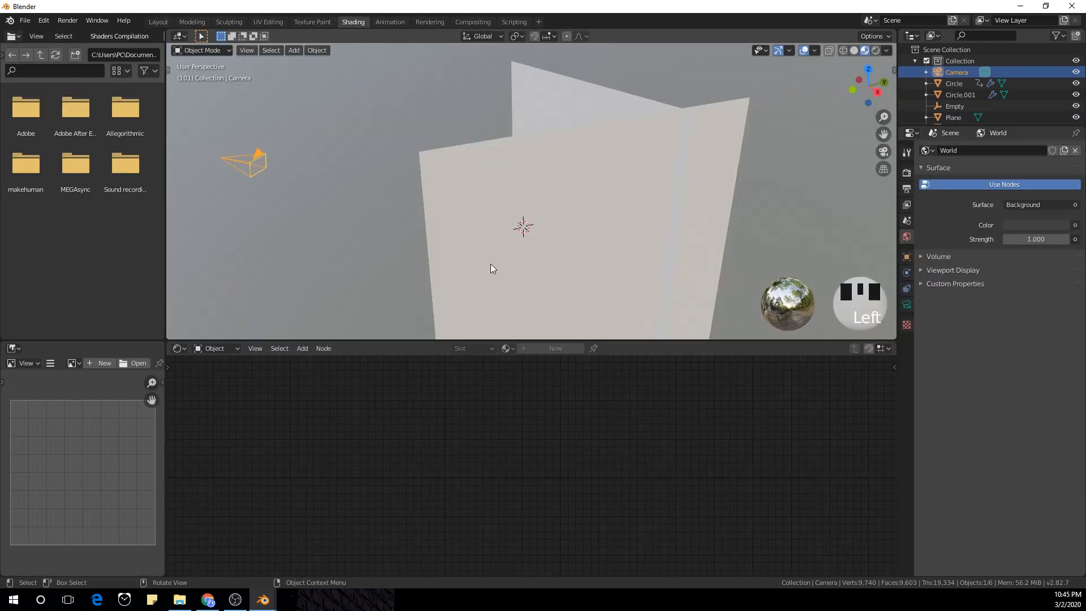
# Step: View the scene through the camera in the Shading workspace and select the cylinder
pyautogui.moveTo(437, 213); pyautogui.dragTo(439, 196, button='middle')
pyautogui.press('KP_0')
pyautogui.scroll(3, 524, 229)
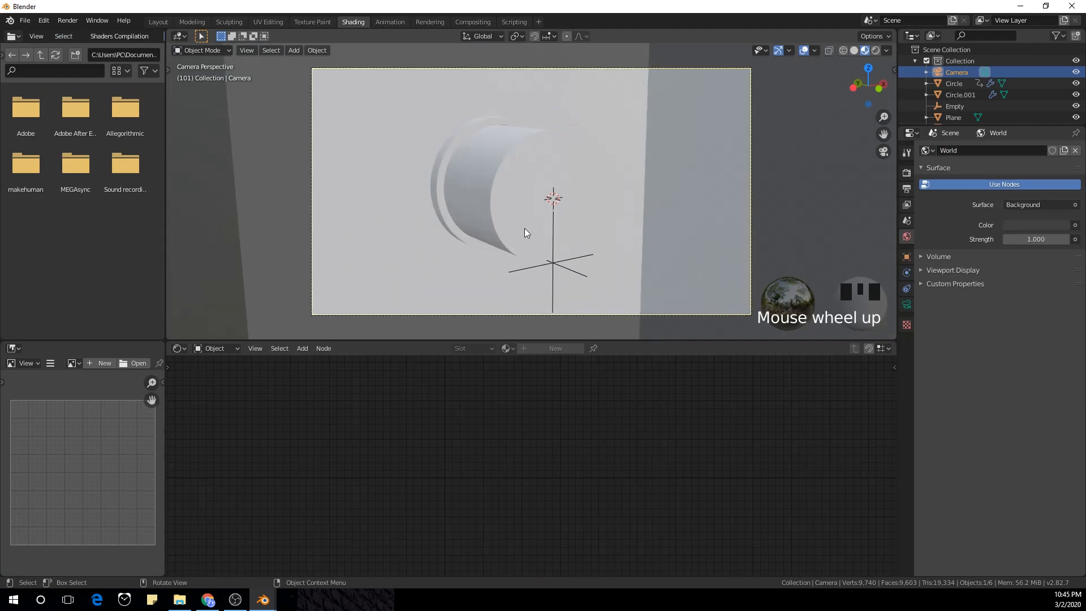
pyautogui.click(519, 186)
pyautogui.click(495, 157)
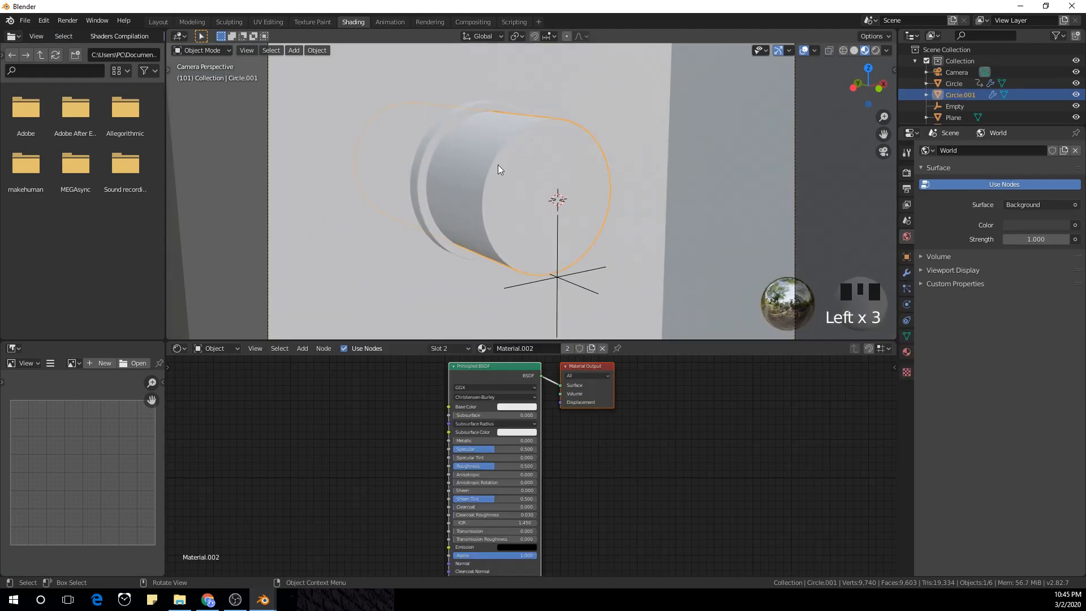
pyautogui.click(542, 177)
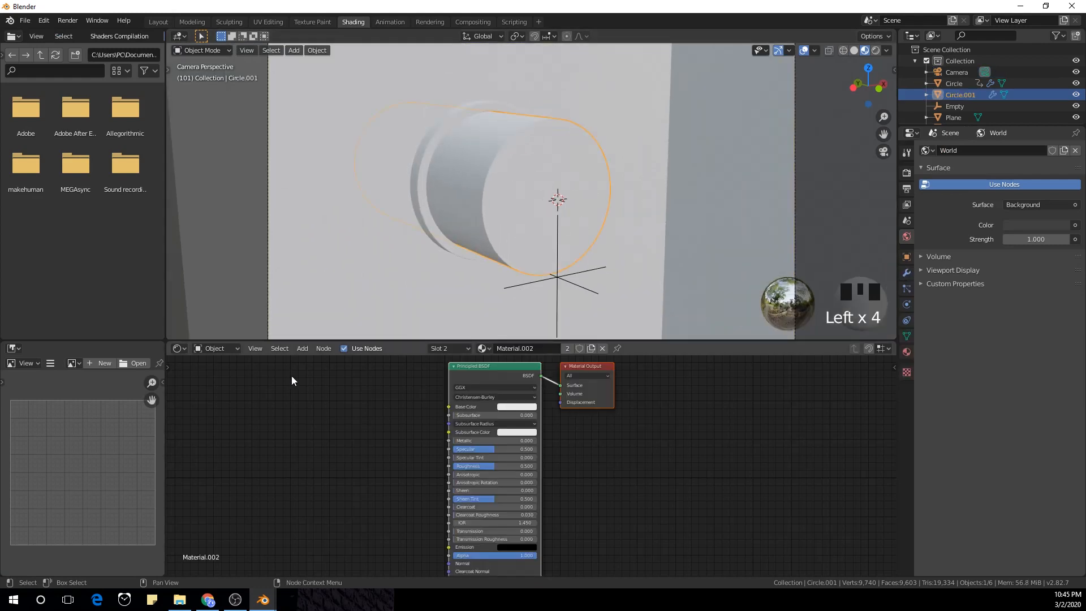
# Step: Go back to frame 8 in the Layout workspace and set the animation's end frame to 100
pyautogui.click(158, 21)
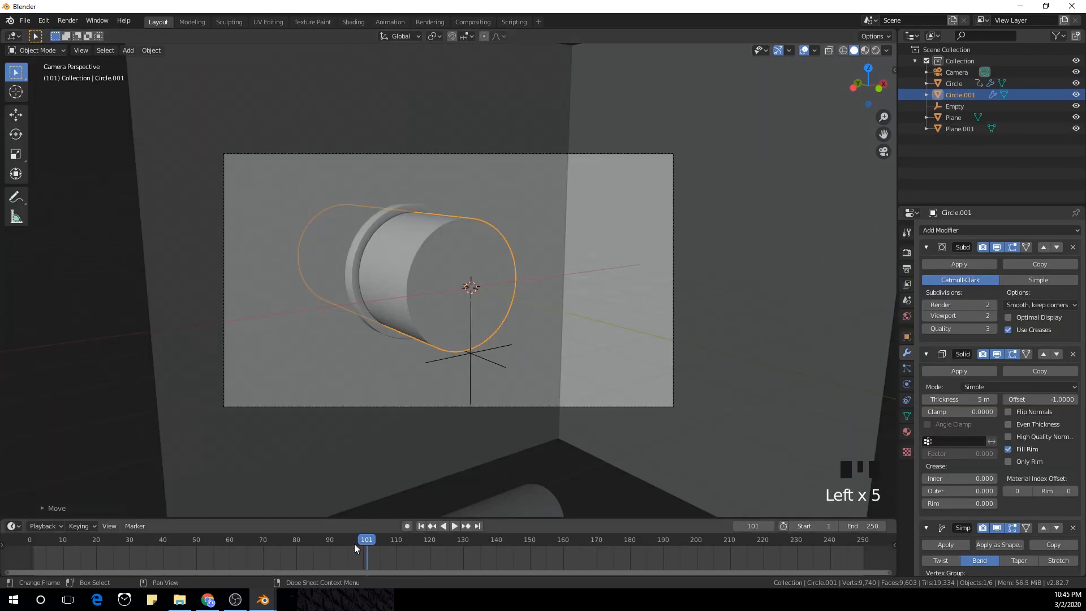
pyautogui.moveTo(105, 551); pyautogui.dragTo(57, 551)
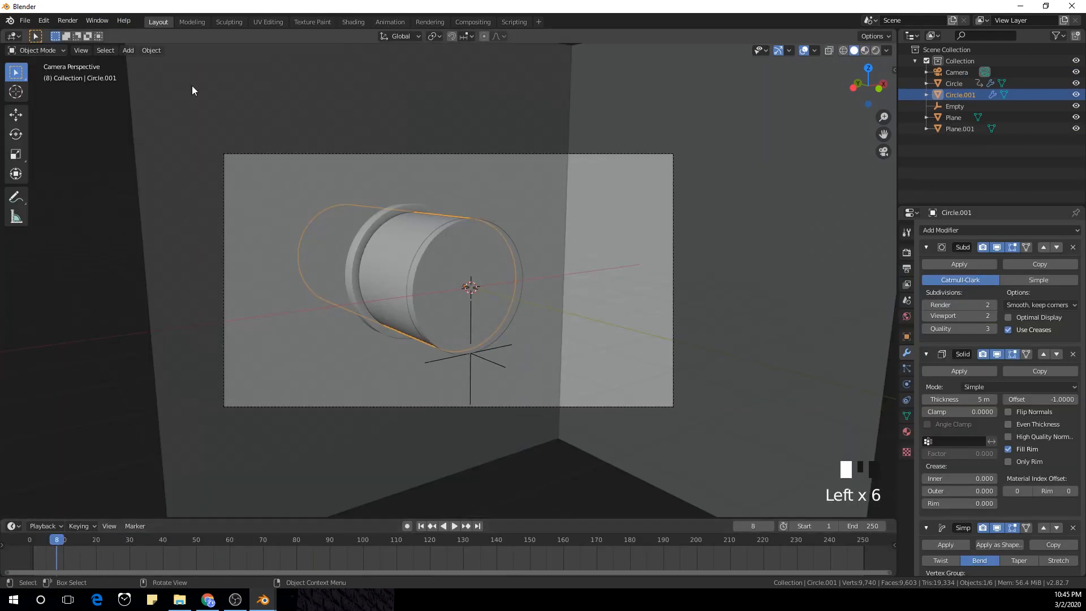
pyautogui.click(871, 526)
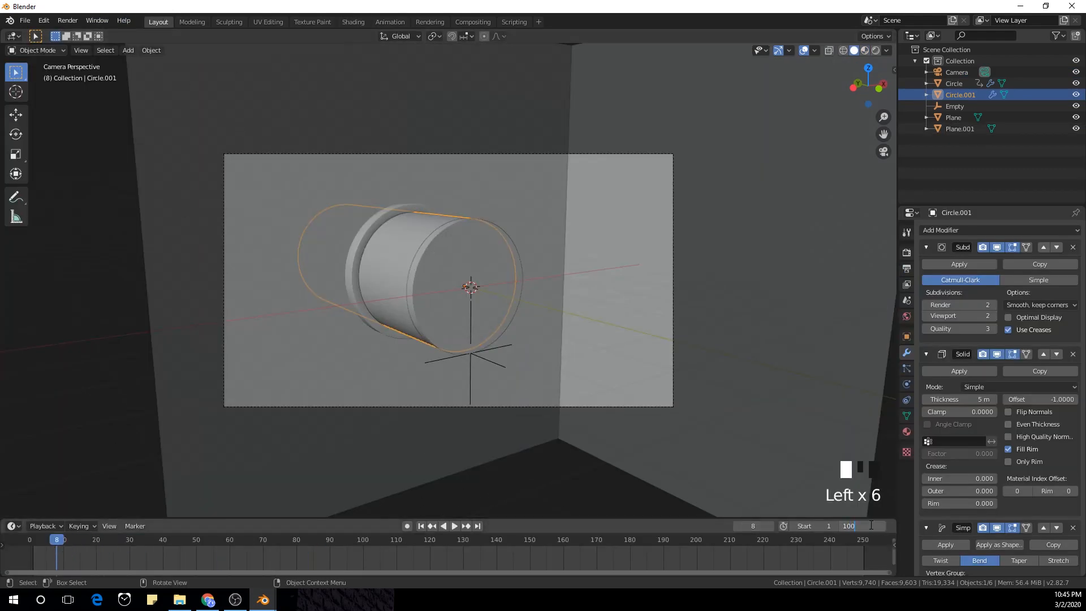
pyautogui.press('Return')
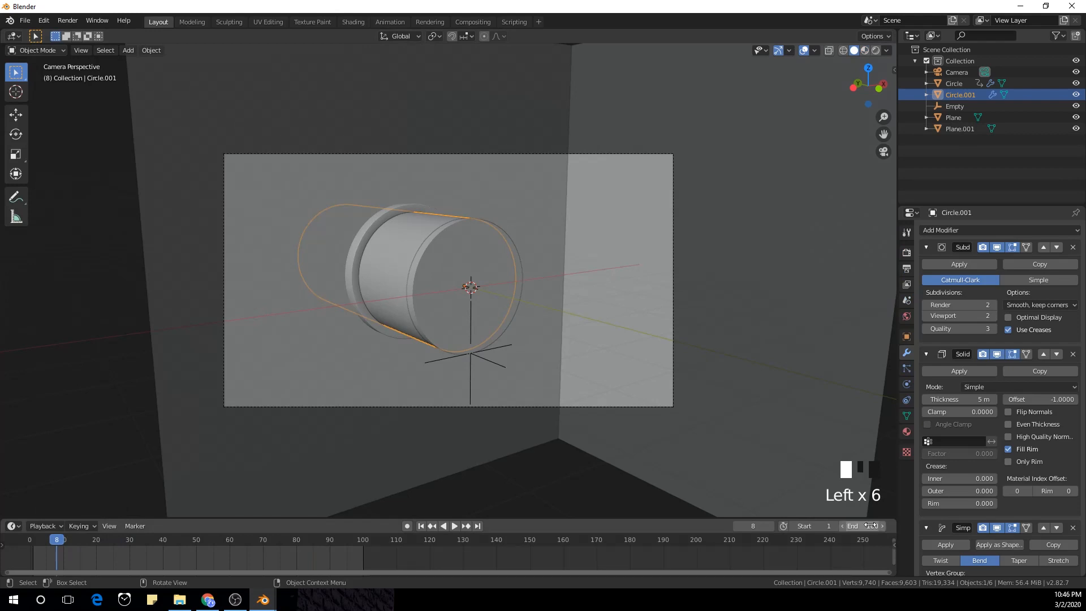
# Step: In the Shading workspace, select the disc and set Material.001's base color to blue
pyautogui.click(350, 22)
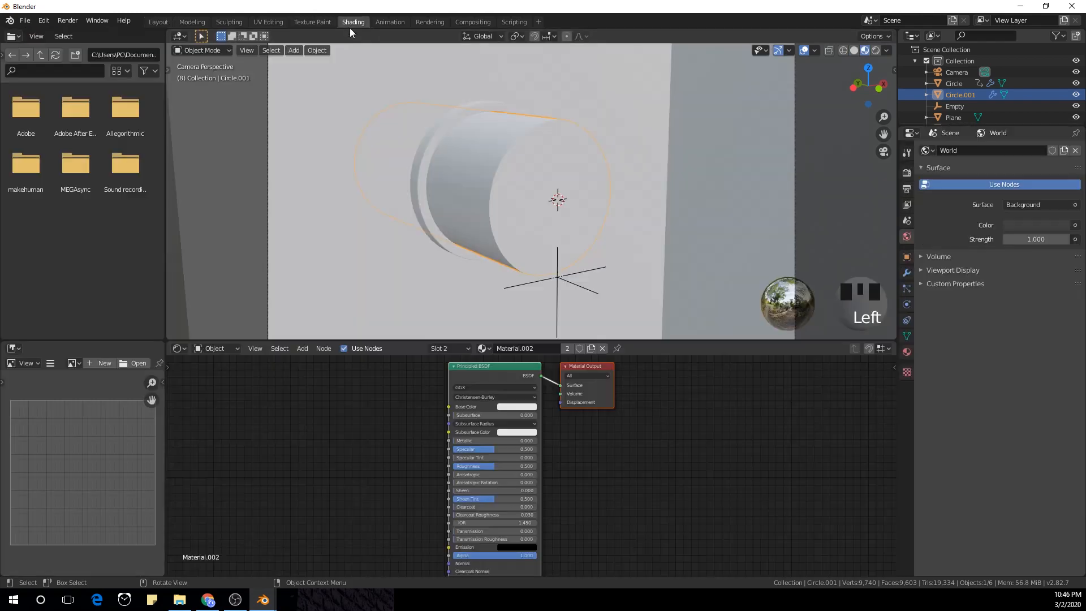
pyautogui.click(528, 178)
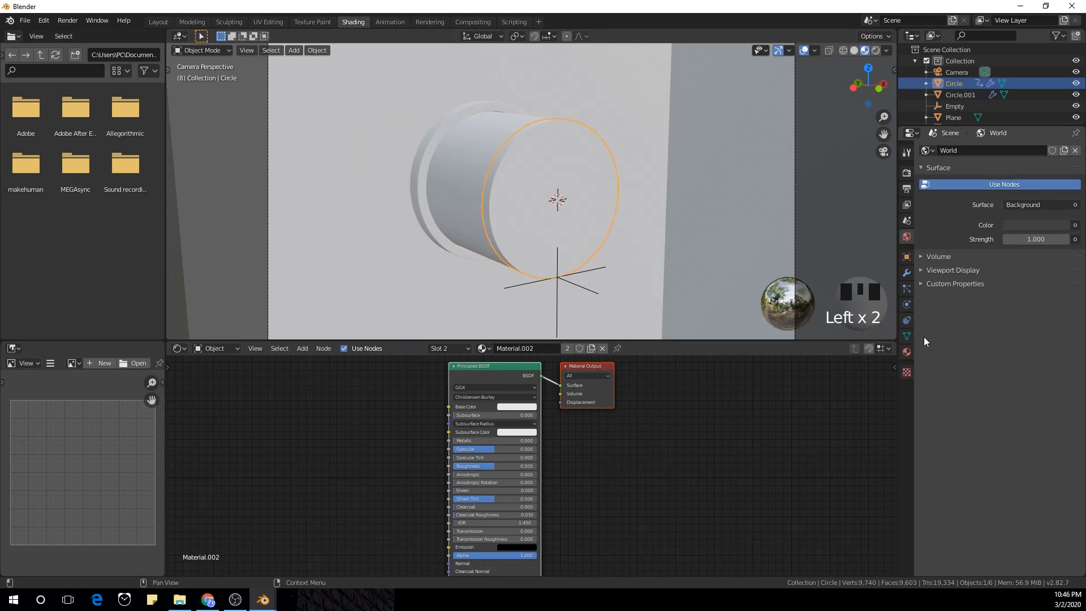
pyautogui.click(907, 351)
pyautogui.click(961, 153)
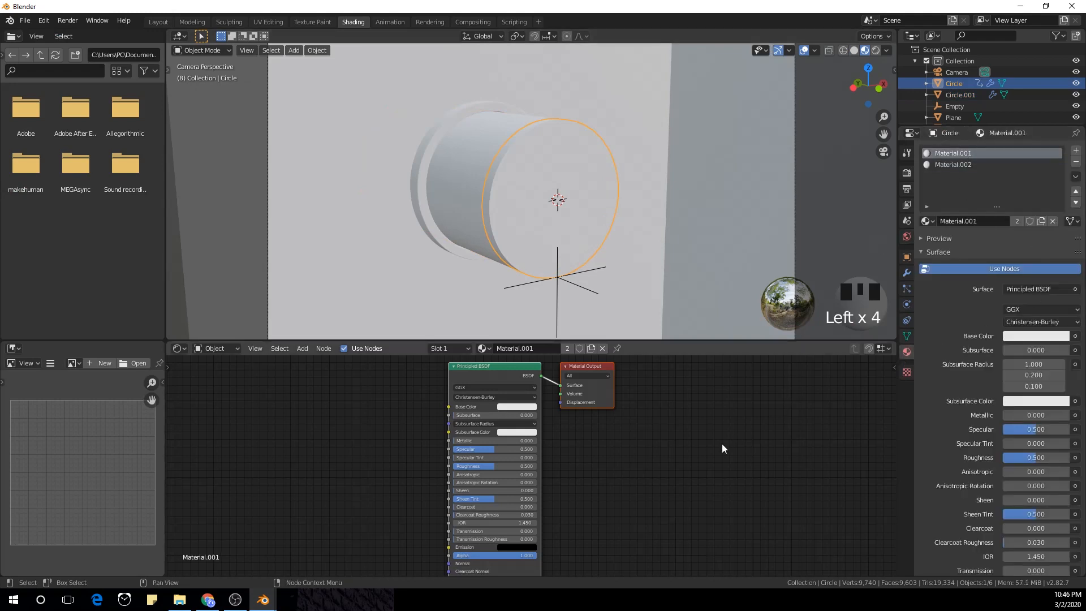
pyautogui.click(1034, 336)
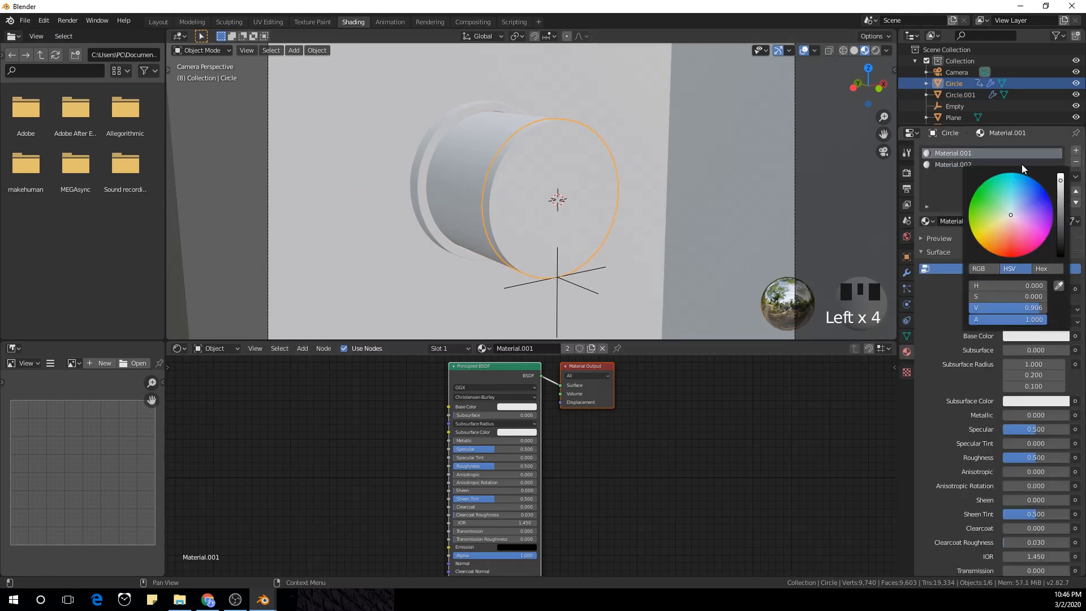
pyautogui.click(1018, 209)
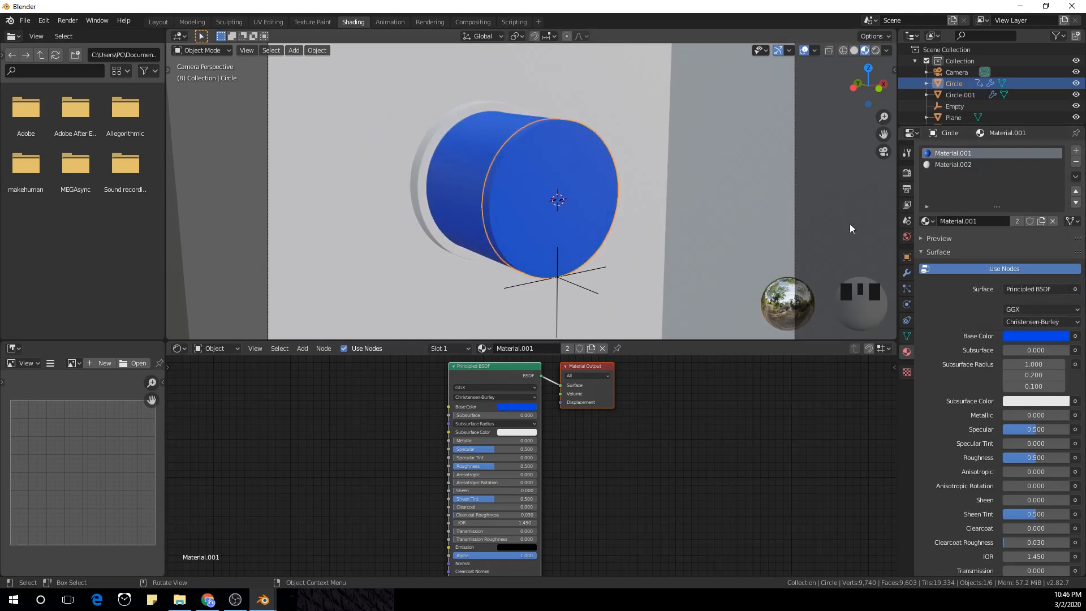
# Step: Set the base color of the disc's Material.002 to red
pyautogui.click(978, 169)
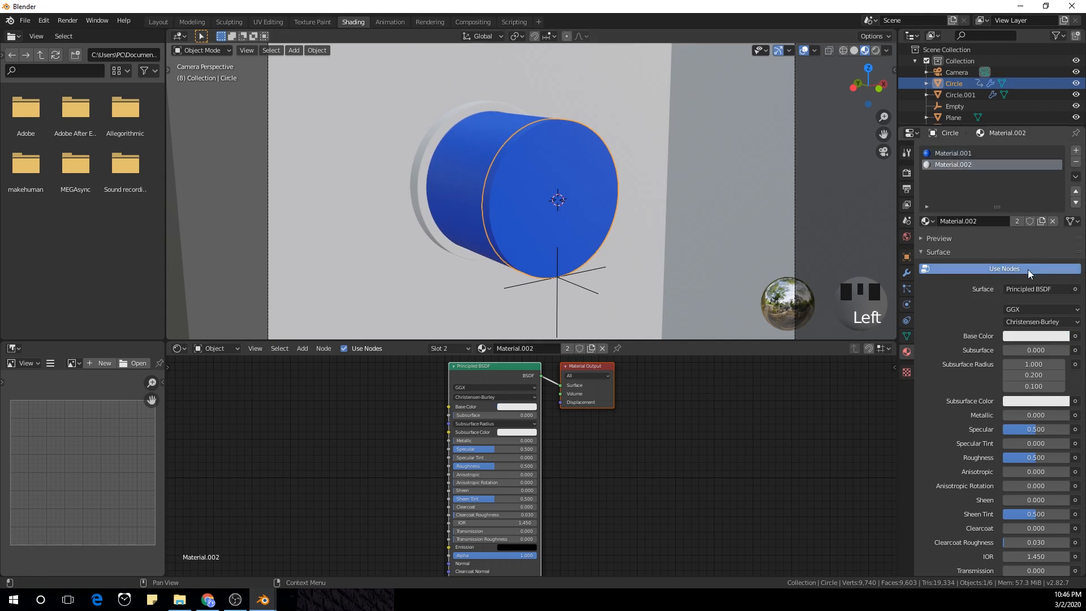
pyautogui.click(1036, 338)
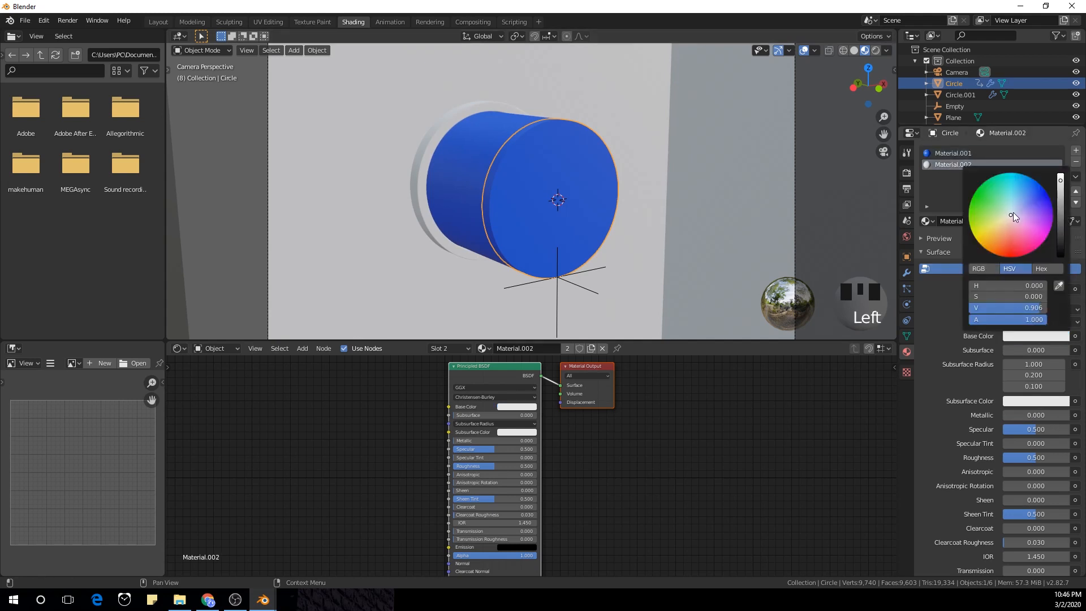
pyautogui.click(1010, 253)
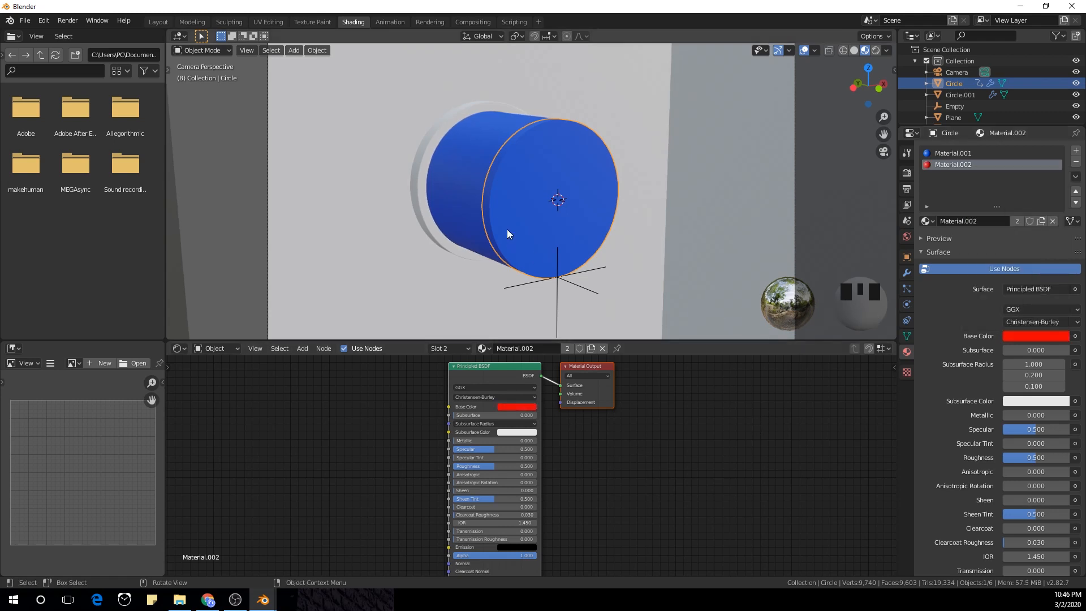
# Step: Select the disc's inner faces by growing the selection five times from the centre vertex and assign Material.002 to them
pyautogui.press('Tab')
pyautogui.scroll(3, 532, 195)
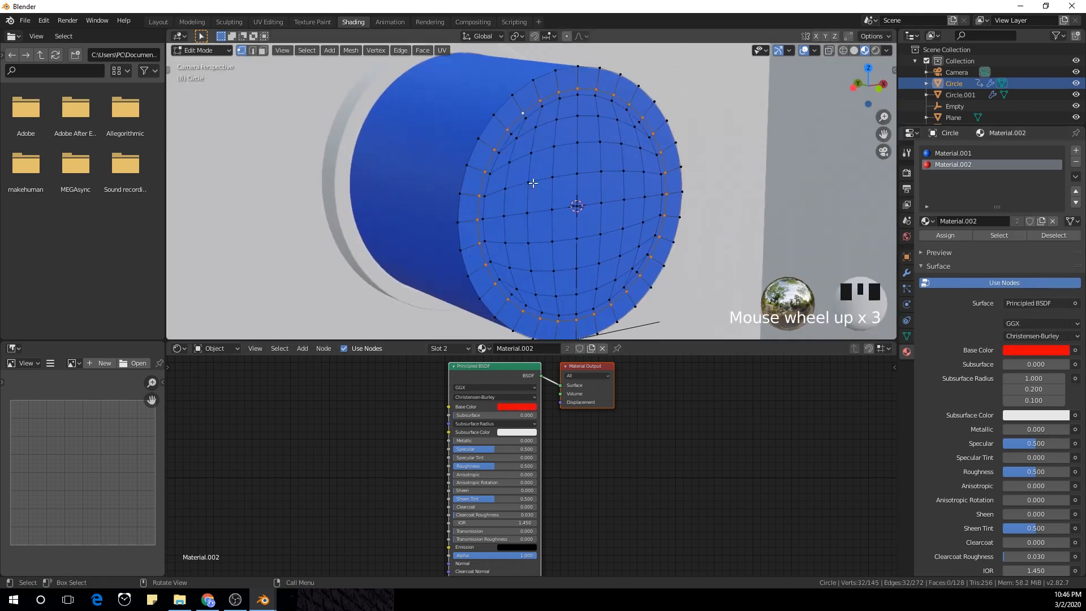
pyautogui.click(586, 206)
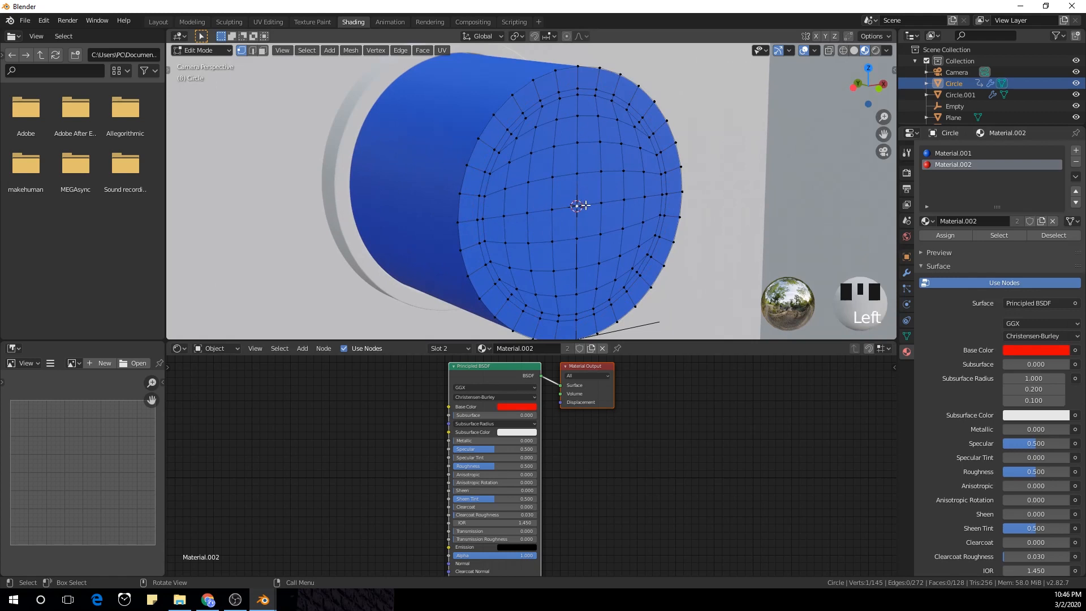
pyautogui.press('ctrl')
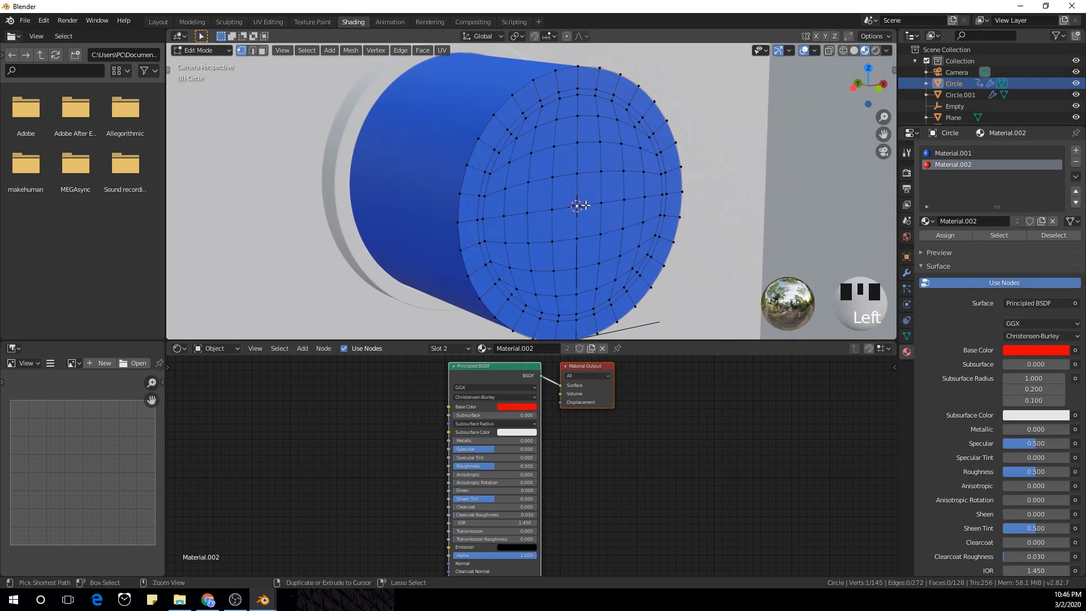
pyautogui.press('ctrl+KP_Add')
pyautogui.press('ctrl+KP_Add')
pyautogui.press('ctrl+KP_Add')
pyautogui.press('ctrl+KP_Add')
pyautogui.press('ctrl+KP_Add')
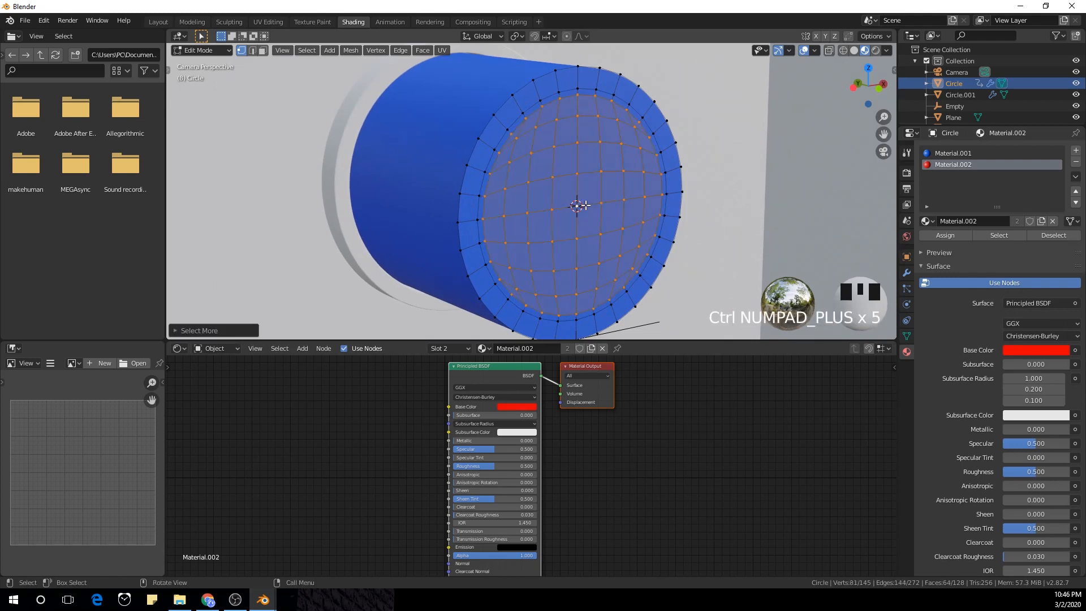
pyautogui.click(951, 238)
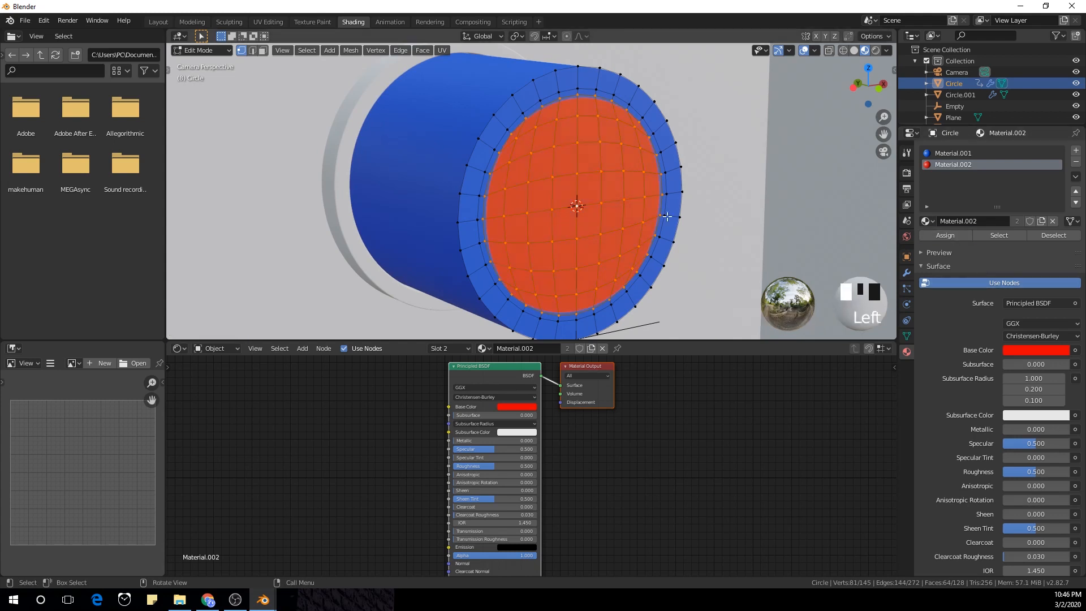
pyautogui.press('Tab')
pyautogui.scroll(-2, 569, 168)
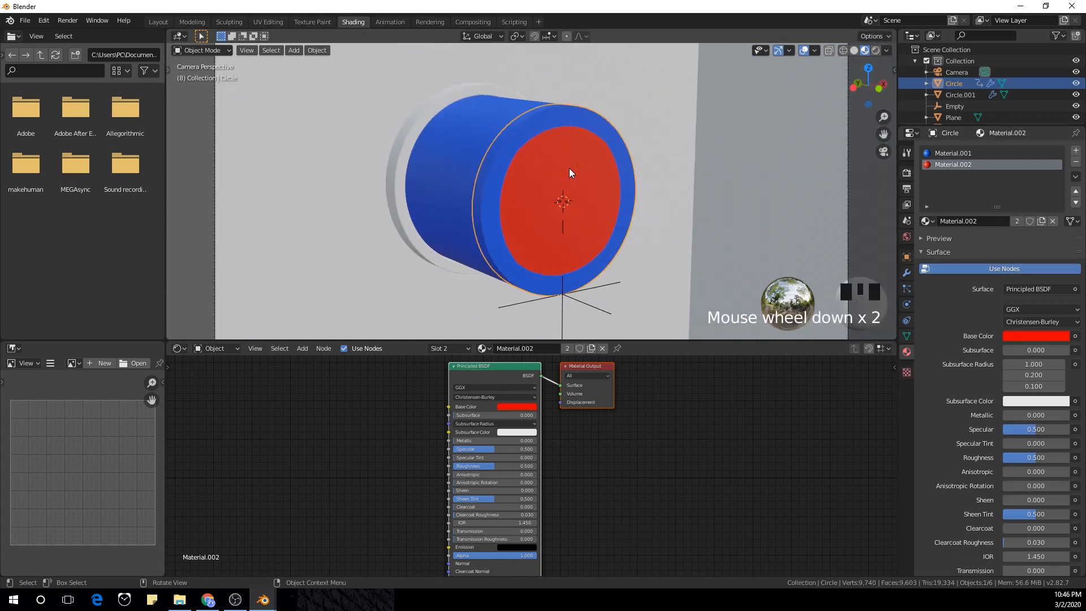
# Step: Grow the disc's face selection by one more ring and assign Material.002 to it as well
pyautogui.scroll(2, 569, 168)
pyautogui.press('Tab')
pyautogui.press('ctrl+KP_Add')
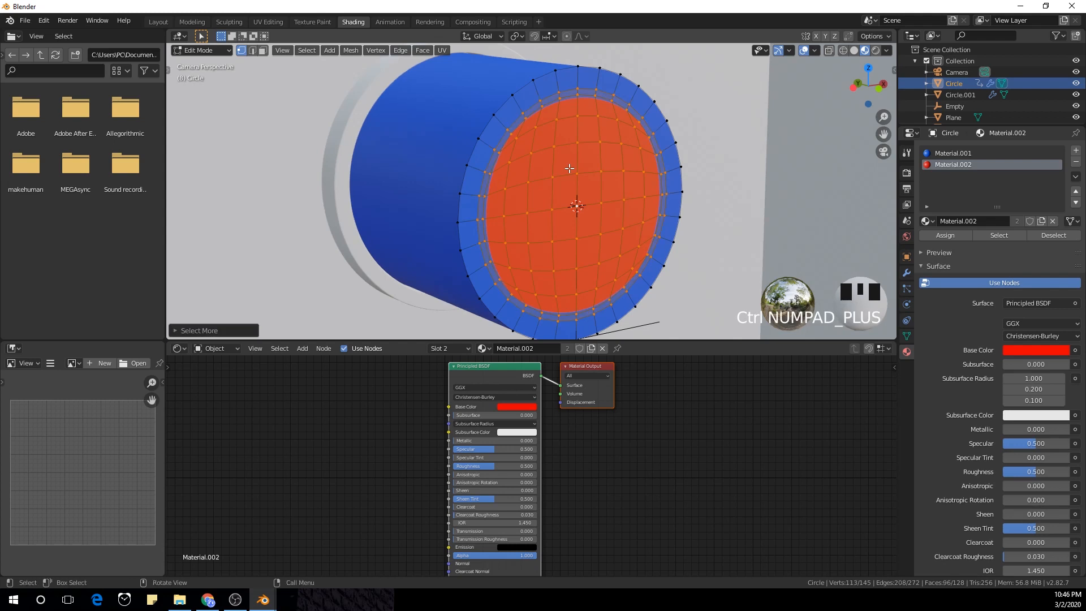
pyautogui.press('Tab')
pyautogui.scroll(-2, 579, 213)
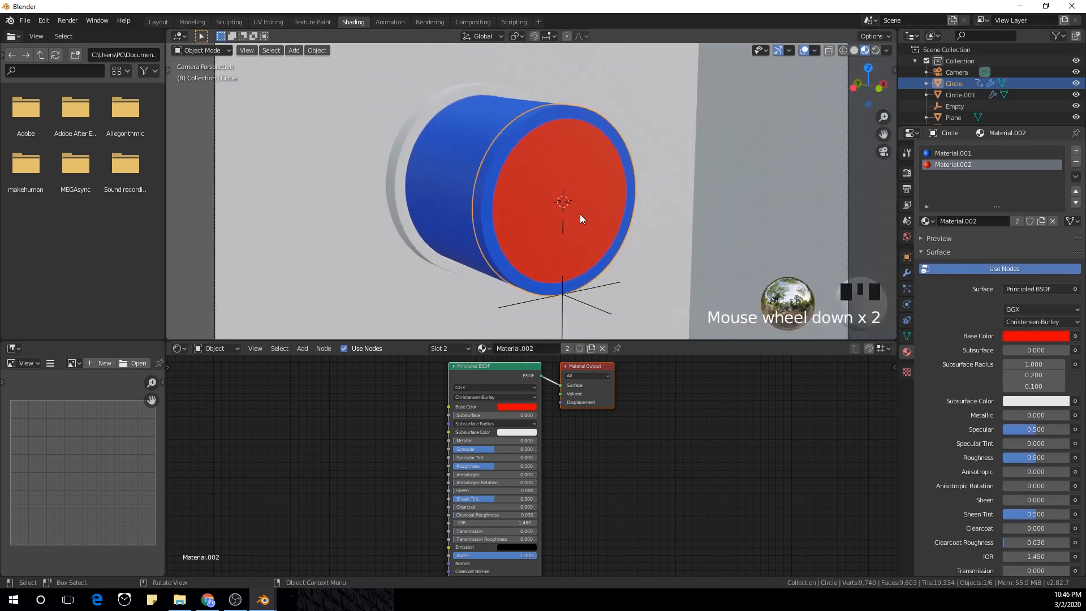
# Step: Add a Noise Texture node beside the Principled BSDF in Material.002
pyautogui.moveTo(579, 214); pyautogui.dragTo(562, 220, button='middle')
pyautogui.scroll(-1, 446, 396)
pyautogui.hotkey('shift', 'a')
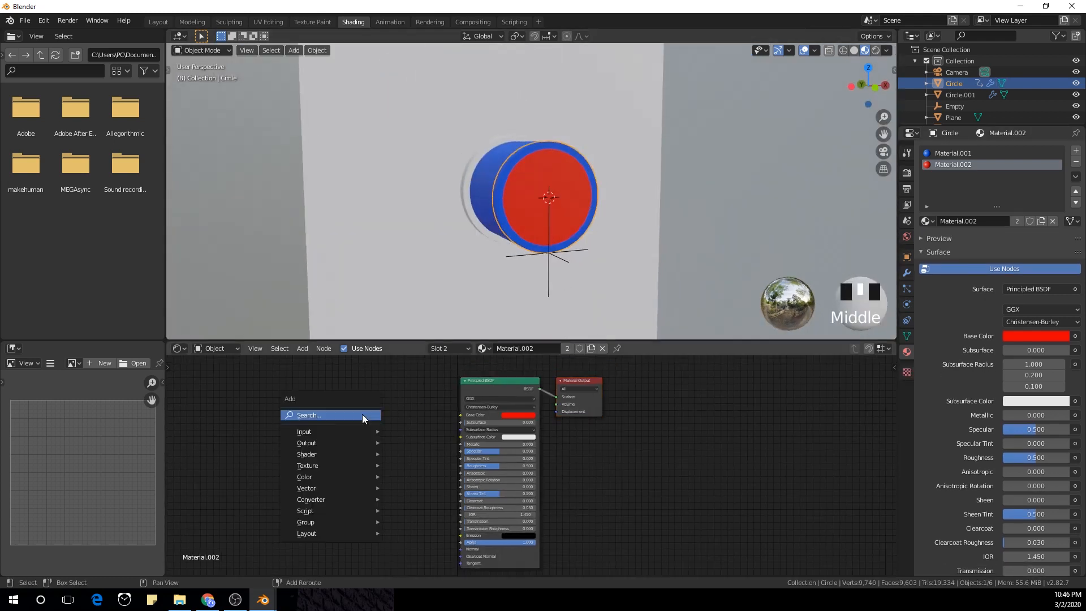
pyautogui.click(362, 414)
pyautogui.write('no')
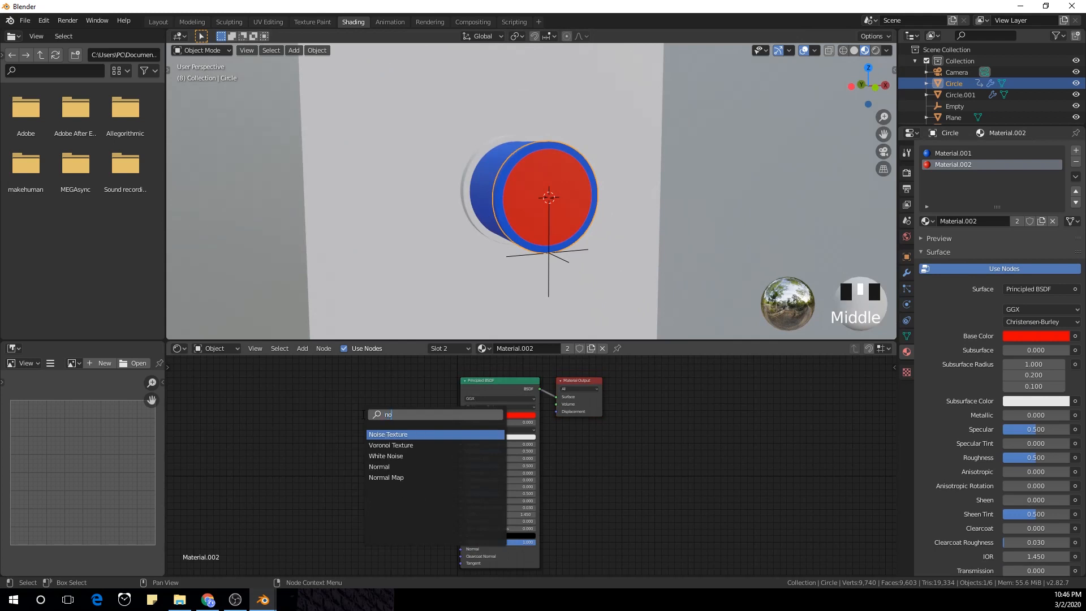
pyautogui.press('Return')
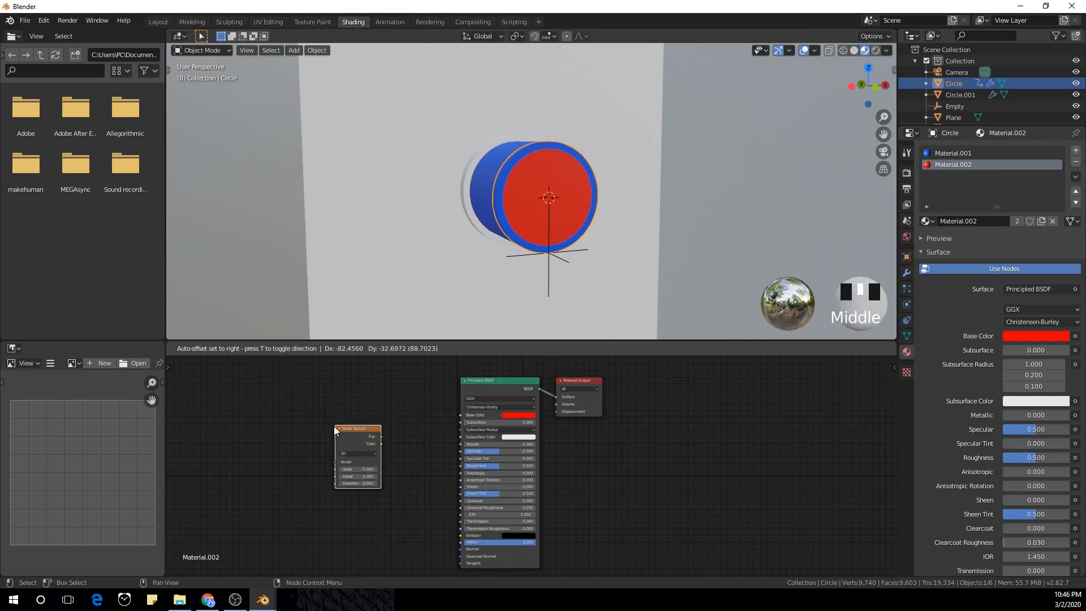
pyautogui.click(334, 429)
# Step: Add a Bump node between the Noise Texture and the Principled BSDF
pyautogui.moveTo(401, 452); pyautogui.dragTo(440, 423, button='middle')
pyautogui.hotkey('shift', 'a')
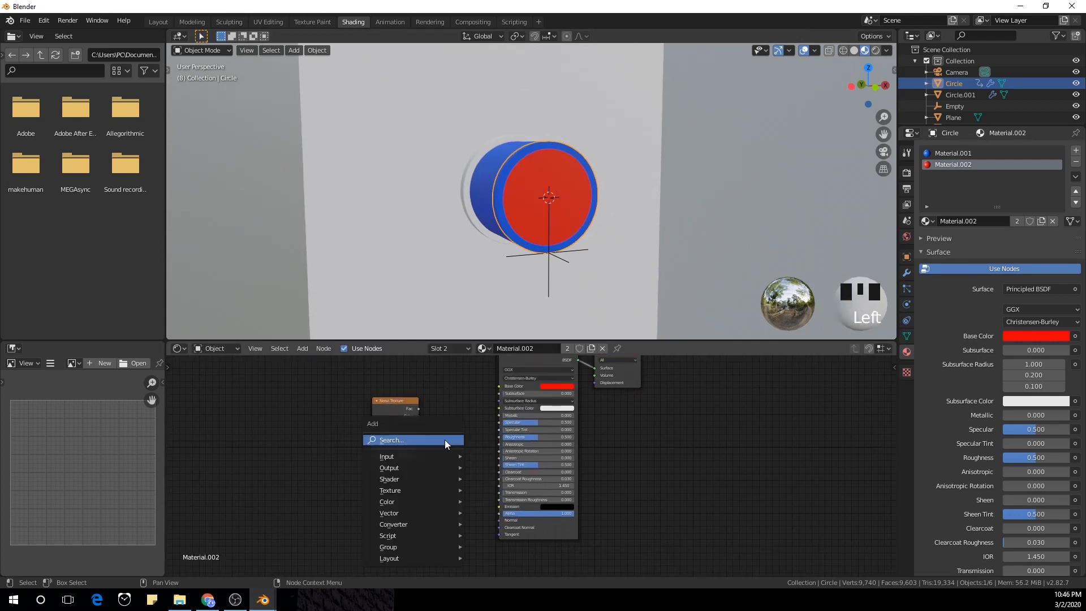
pyautogui.click(445, 440)
pyautogui.write('bum')
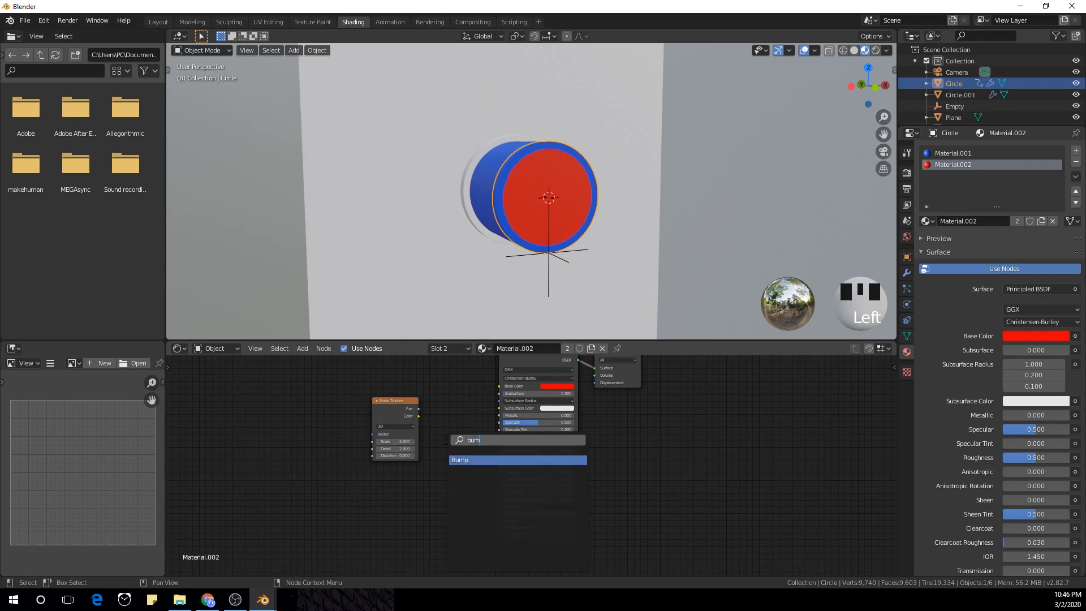
pyautogui.press('Return')
pyautogui.click(419, 479)
# Step: Connect the Bump output to the Principled BSDF's Normal and the Noise Texture's Fac to the Bump Height
pyautogui.moveTo(490, 501); pyautogui.dragTo(548, 419, button='middle')
pyautogui.scroll(3, 548, 419)
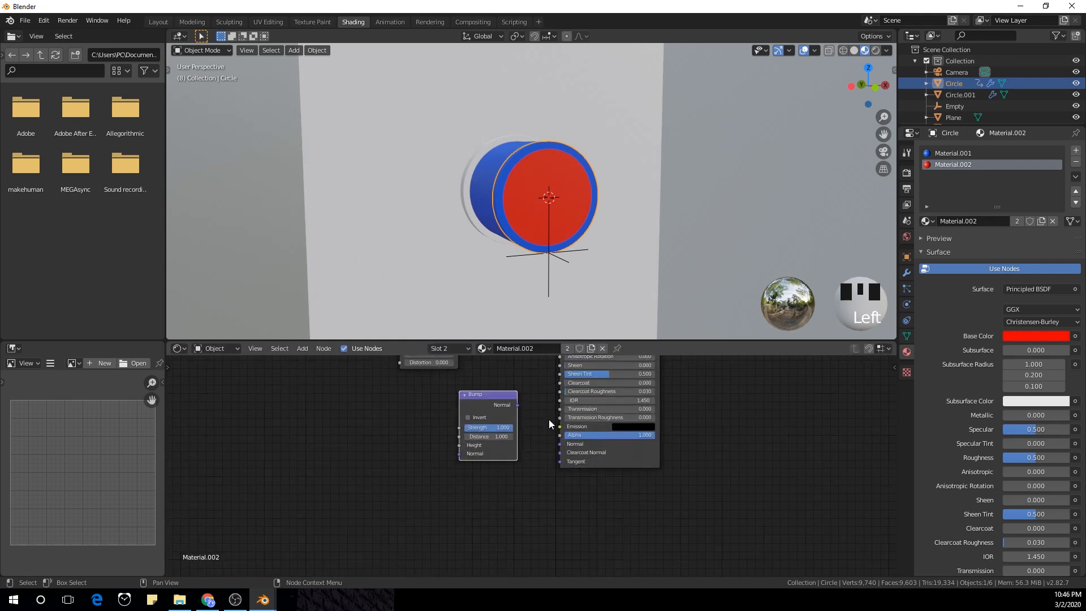
pyautogui.moveTo(517, 405); pyautogui.dragTo(559, 444)
pyautogui.scroll(-3, 521, 380)
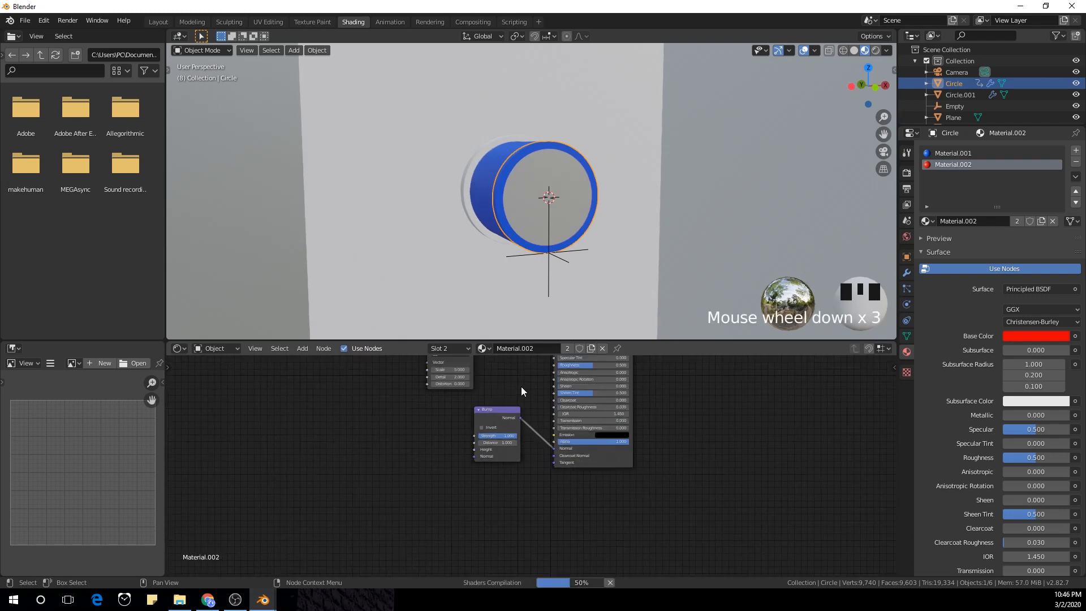
pyautogui.moveTo(521, 387); pyautogui.dragTo(535, 426, button='middle')
pyautogui.moveTo(452, 384); pyautogui.dragTo(480, 499)
pyautogui.scroll(4, 521, 446)
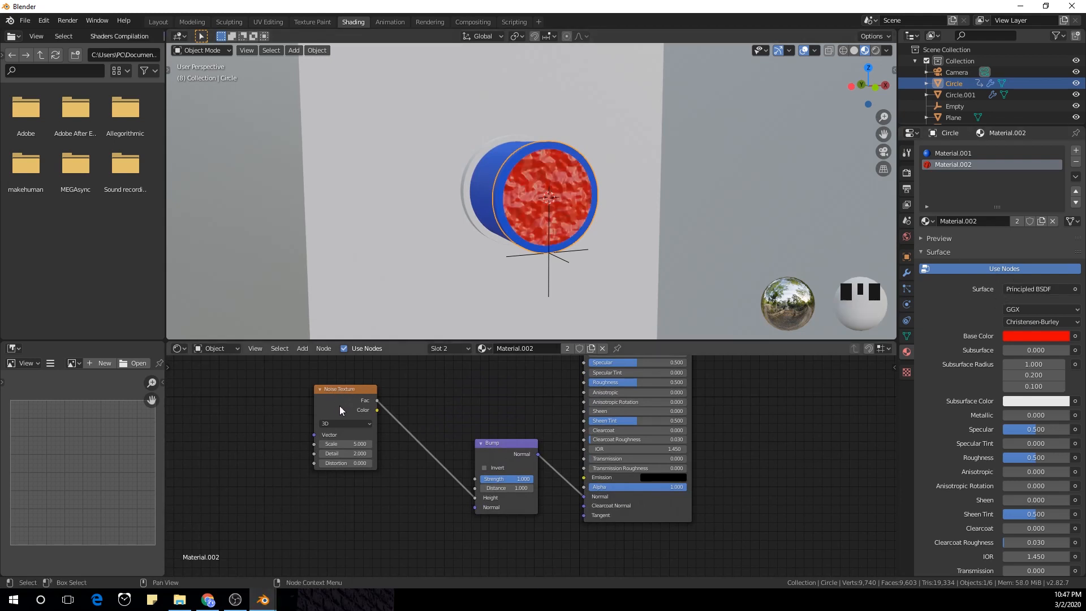
# Step: Preview the Noise Texture node on the disc and set its Scale to 200
pyautogui.scroll(2, 339, 406)
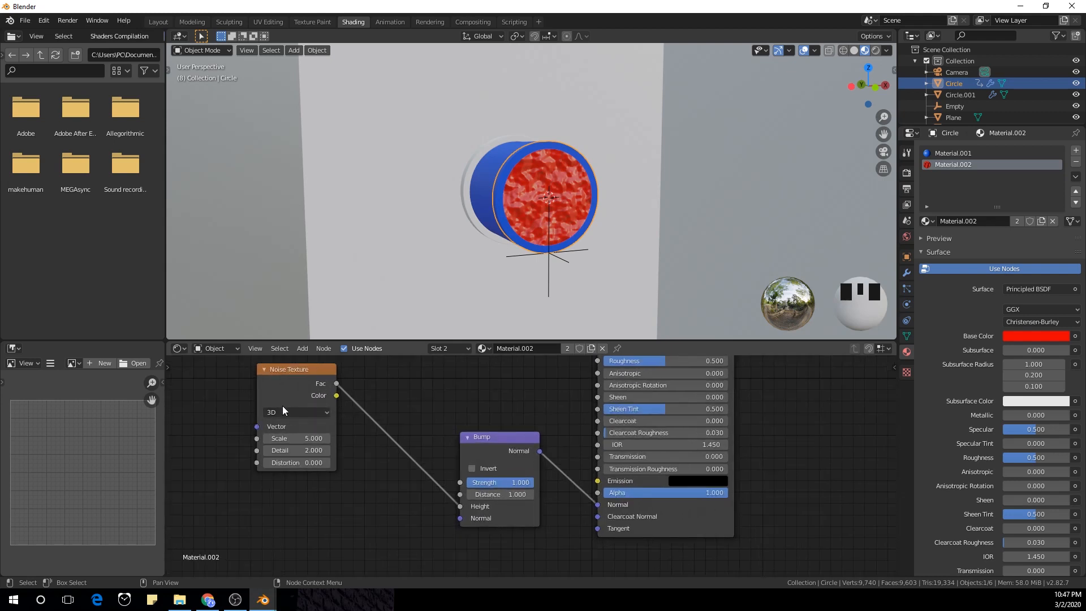
pyautogui.keyDown('ctrl'); pyautogui.keyDown('shift'); pyautogui.click(268, 399); pyautogui.keyUp('shift'); pyautogui.keyUp('ctrl')
pyautogui.moveTo(339, 401); pyautogui.dragTo(500, 431, button='middle')
pyautogui.scroll(3, 425, 411)
pyautogui.scroll(2, 531, 456)
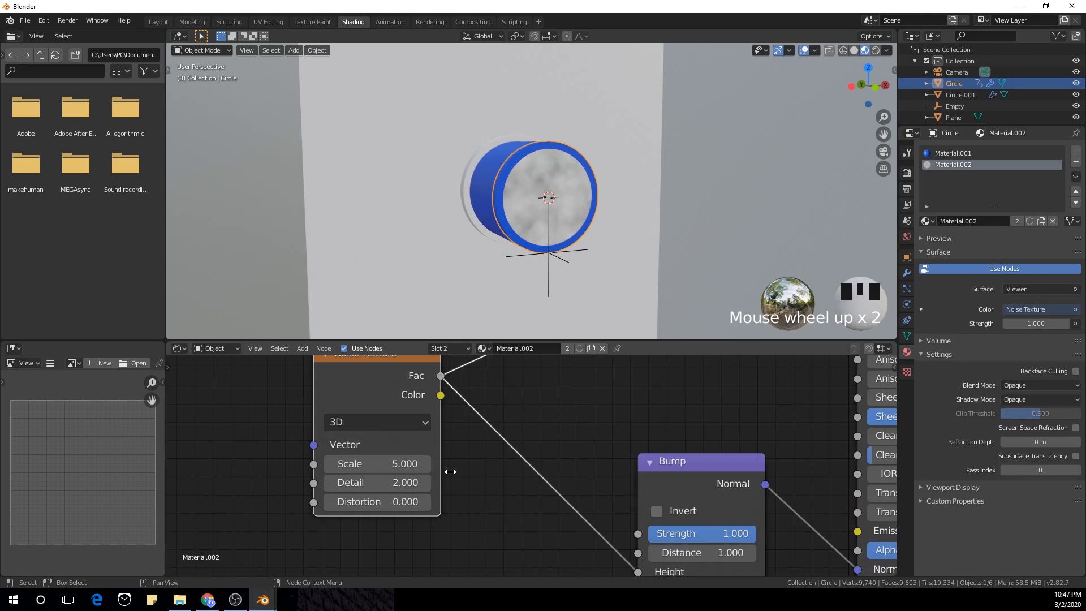
pyautogui.click(394, 467)
pyautogui.write('200')
pyautogui.press('Return')
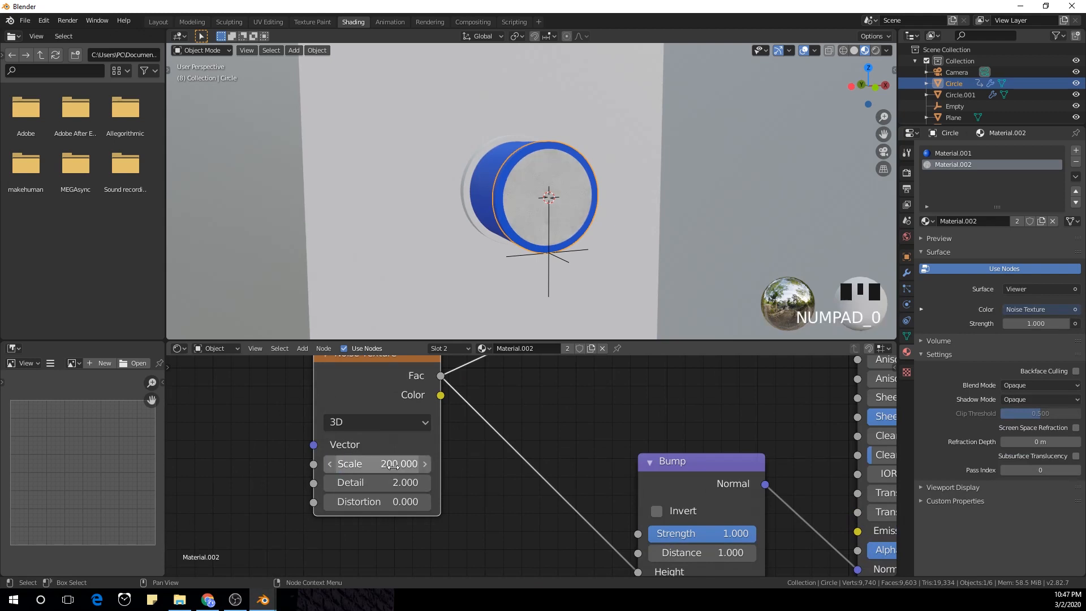
pyautogui.scroll(6, 528, 216)
pyautogui.scroll(-3, 529, 216)
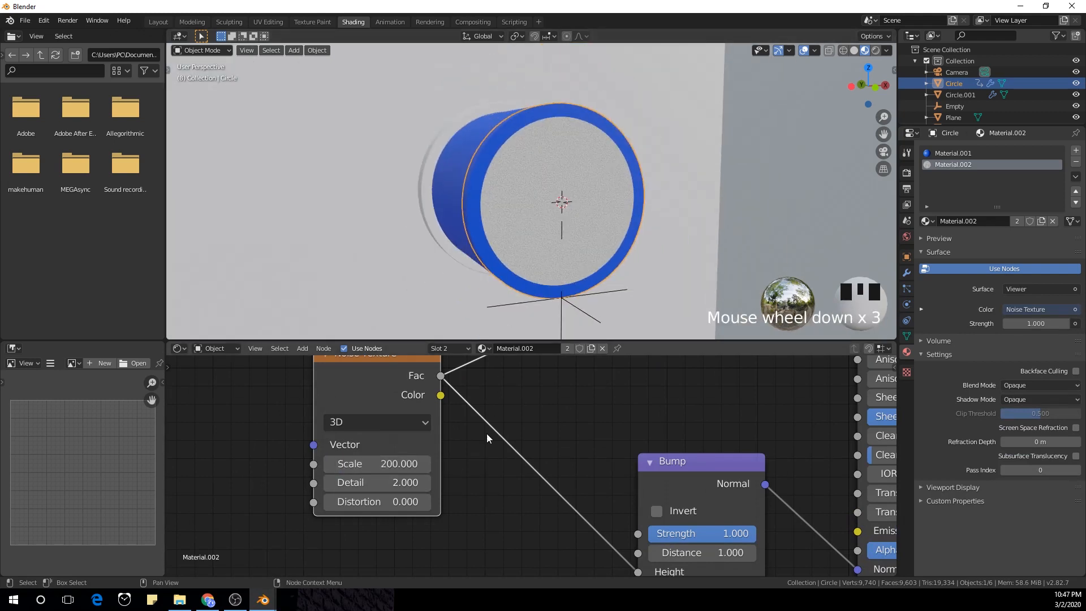
# Step: Switch the preview back to the Principled BSDF and move the Material Output node farther away from it
pyautogui.scroll(-1, 481, 438)
pyautogui.moveTo(478, 444); pyautogui.dragTo(490, 402, button='middle')
pyautogui.scroll(-4, 503, 409)
pyautogui.moveTo(635, 386); pyautogui.dragTo(294, 508, button='middle')
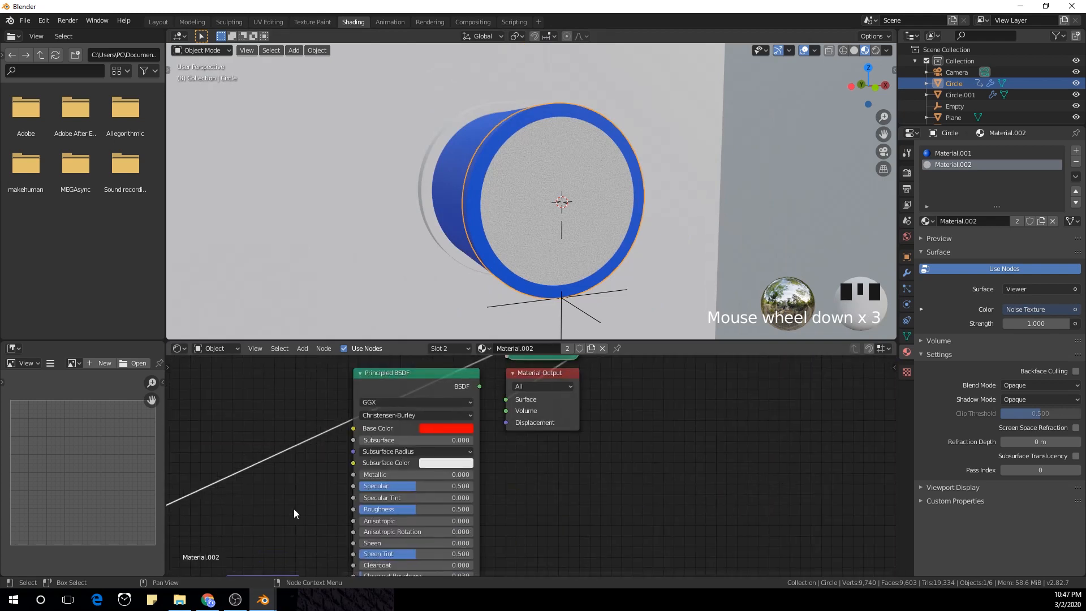
pyautogui.scroll(-4, 297, 505)
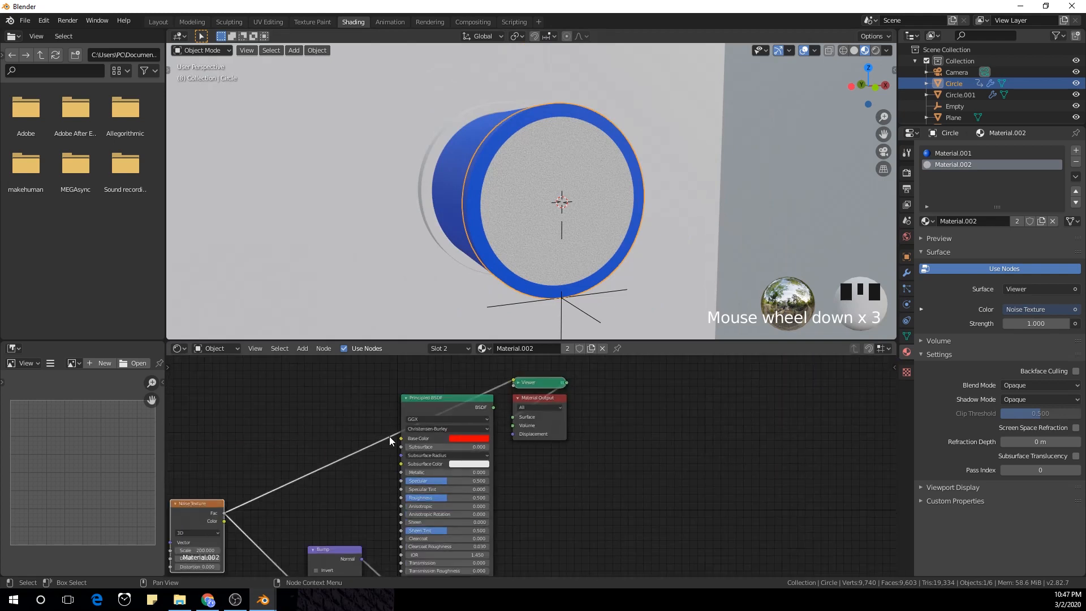
pyautogui.keyDown('ctrl'); pyautogui.keyDown('shift'); pyautogui.click(426, 407); pyautogui.keyUp('shift'); pyautogui.keyUp('ctrl')
pyautogui.moveTo(562, 434); pyautogui.dragTo(665, 444)
pyautogui.moveTo(396, 244); pyautogui.dragTo(483, 249, button='middle')
pyautogui.scroll(-1, 483, 249)
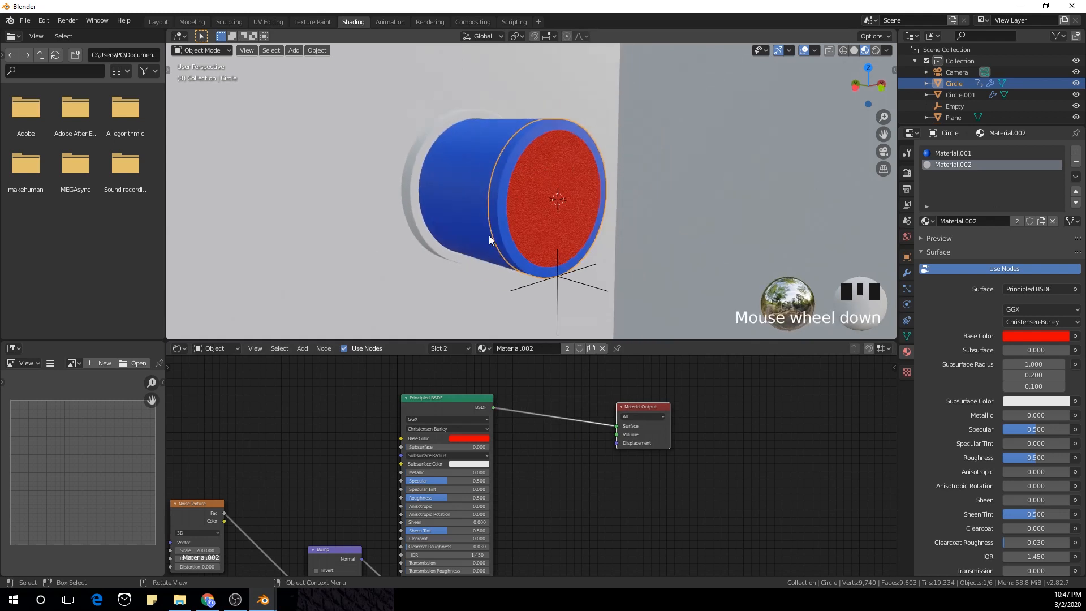
# Step: Hide the disc and assign Material.002 to the inner faces of the cylinder's end cap, leaving the outer ring blue
pyautogui.click(555, 193)
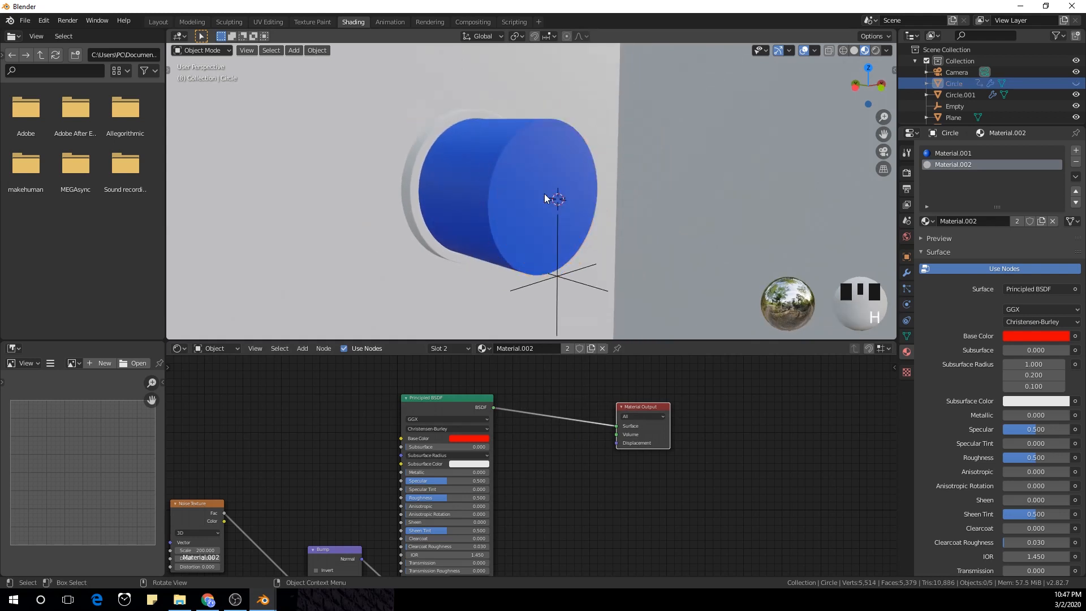
pyautogui.press('Tab')
pyautogui.scroll(2, 573, 210)
pyautogui.click(565, 208)
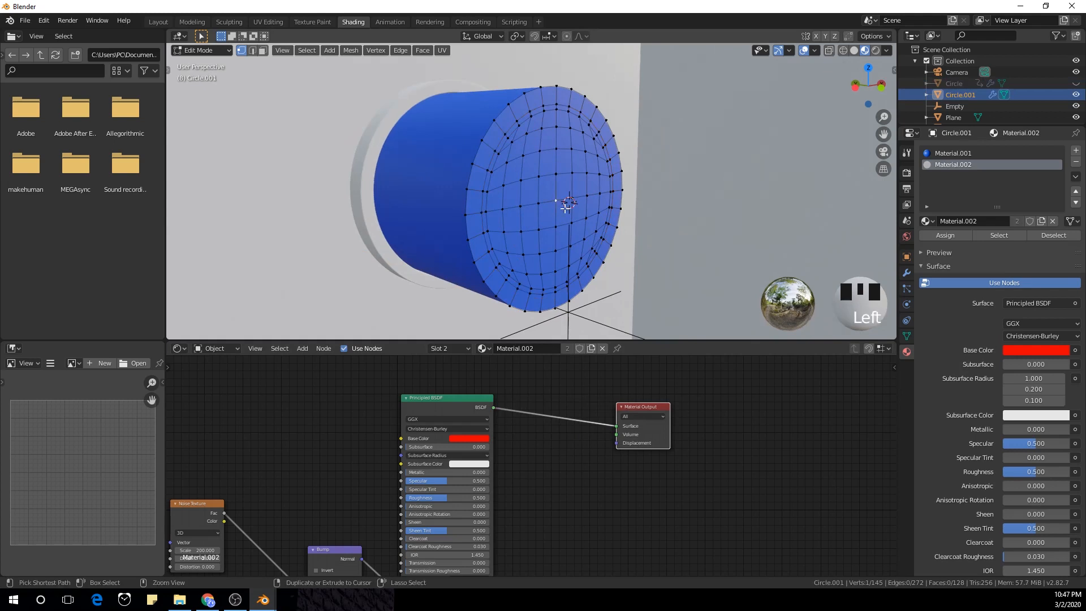
pyautogui.press('ctrl+KP_Add')
pyautogui.press('ctrl+KP_Add')
pyautogui.press('ctrl+KP_Add')
pyautogui.press('ctrl+KP_Add')
pyautogui.press('ctrl+KP_Add')
pyautogui.press('ctrl+KP_Add')
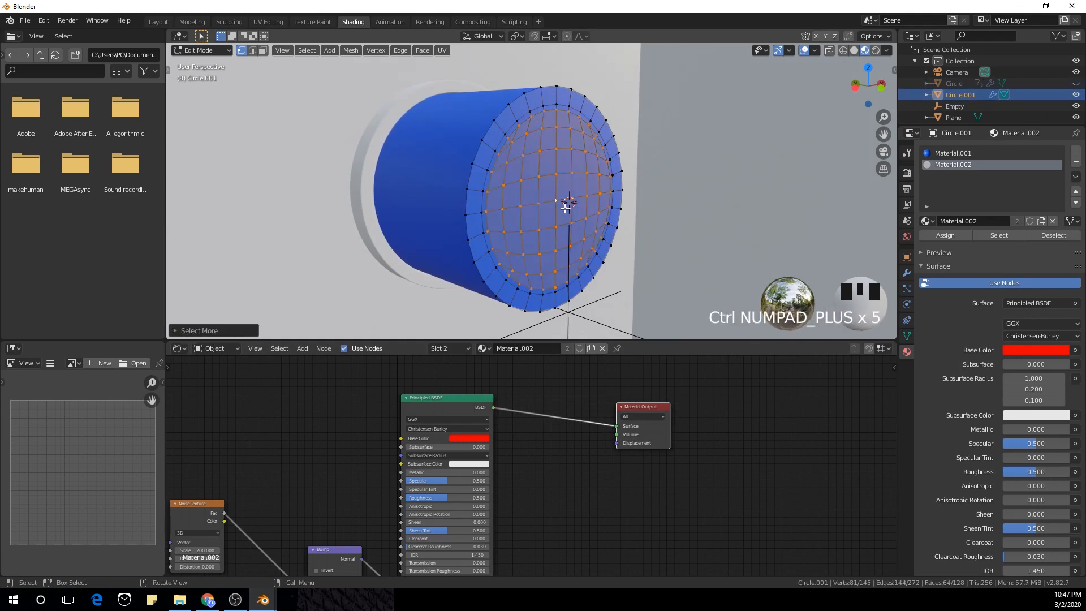
pyautogui.click(944, 235)
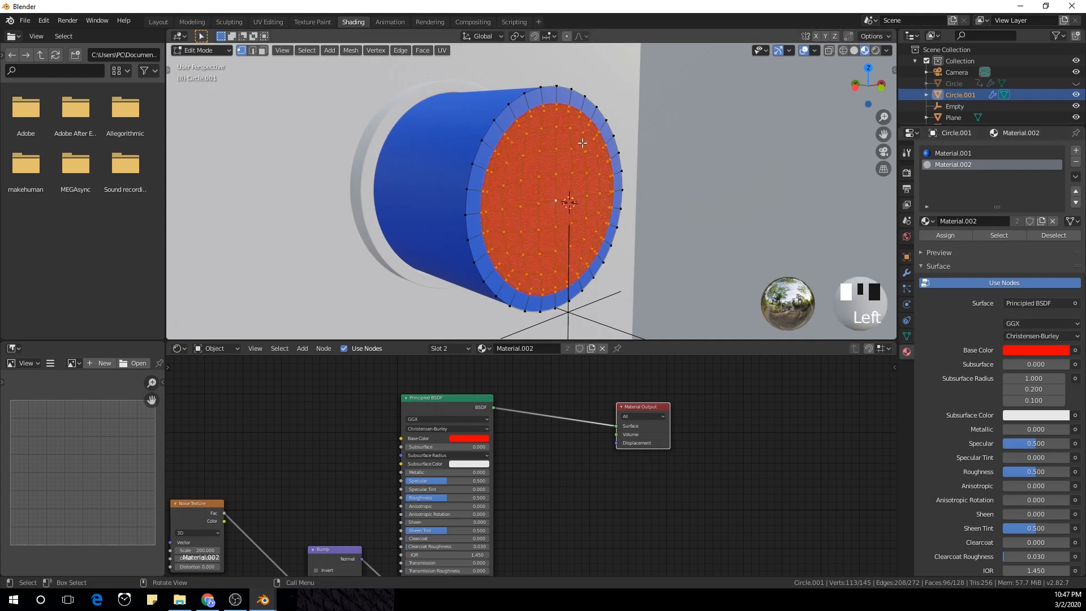
pyautogui.press('Tab')
pyautogui.scroll(-2, 557, 204)
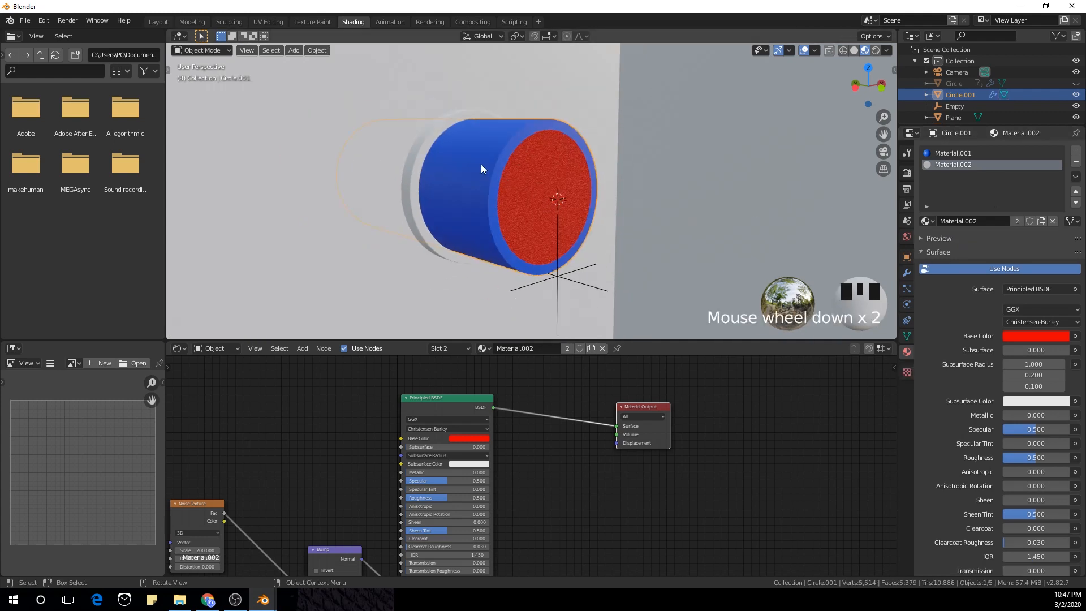
# Step: Create a new material for the wall plane and add Texture Coordinate and Mapping nodes, deleting the accompanying Image Texture node
pyautogui.scroll(-4, 480, 167)
pyautogui.click(409, 117)
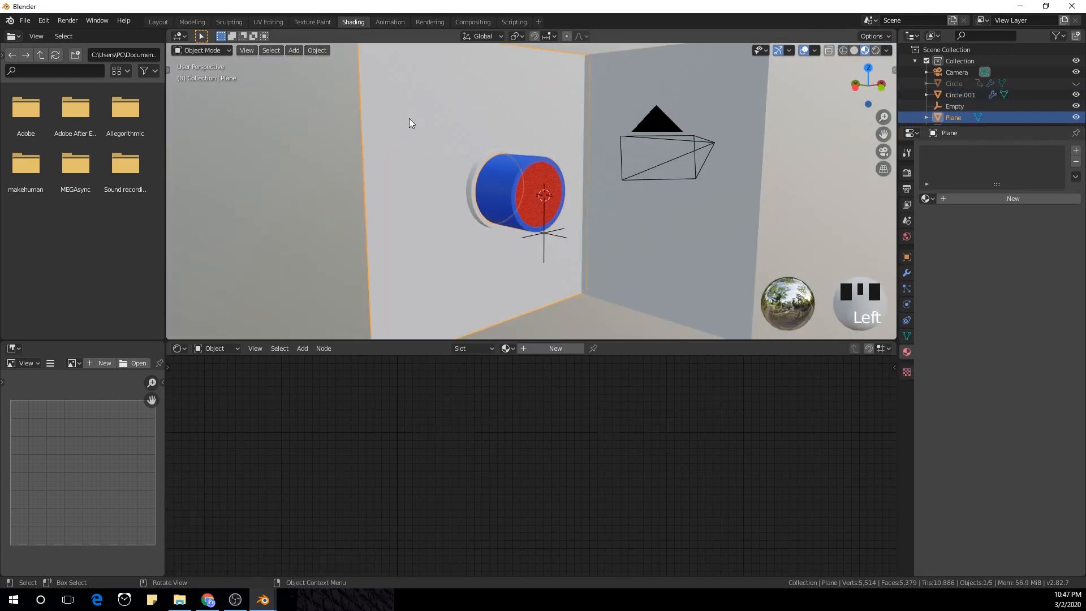
pyautogui.click(999, 198)
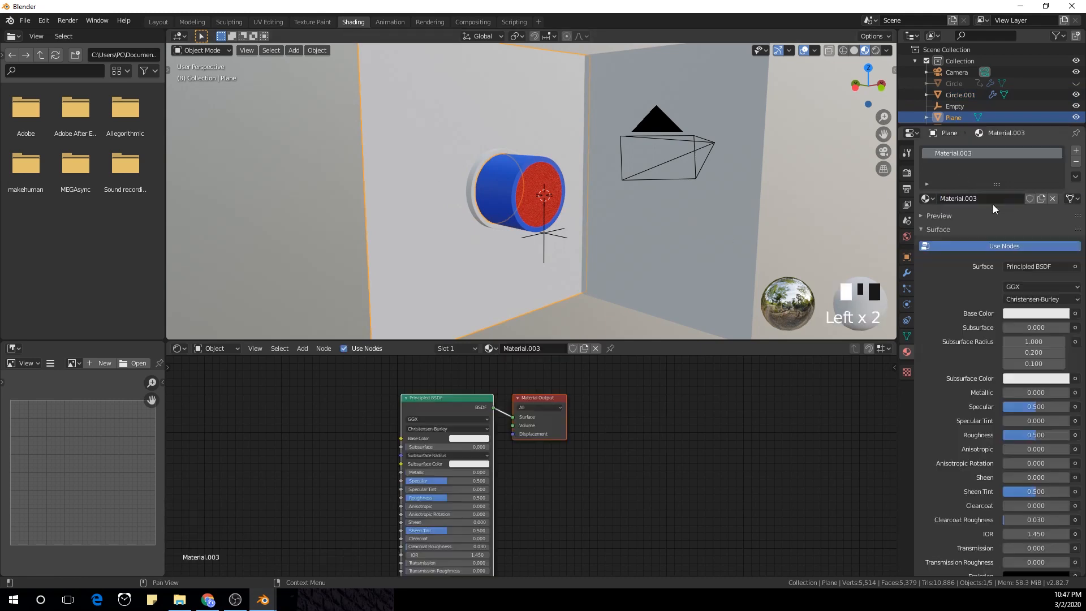
pyautogui.moveTo(568, 436); pyautogui.dragTo(610, 419, button='middle')
pyautogui.click(490, 395)
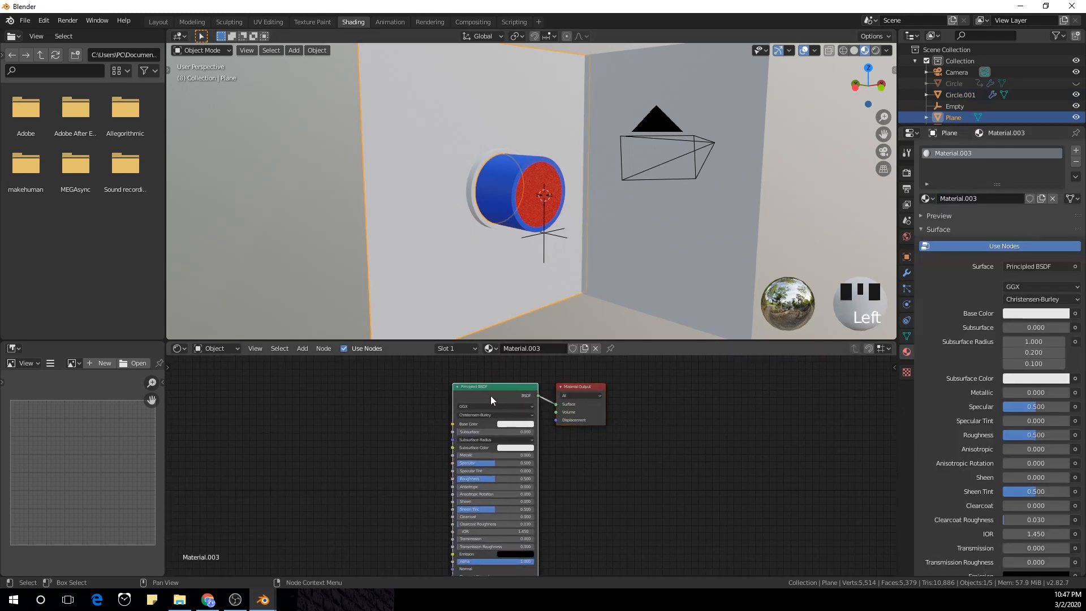
pyautogui.hotkey('ctrl', 't')
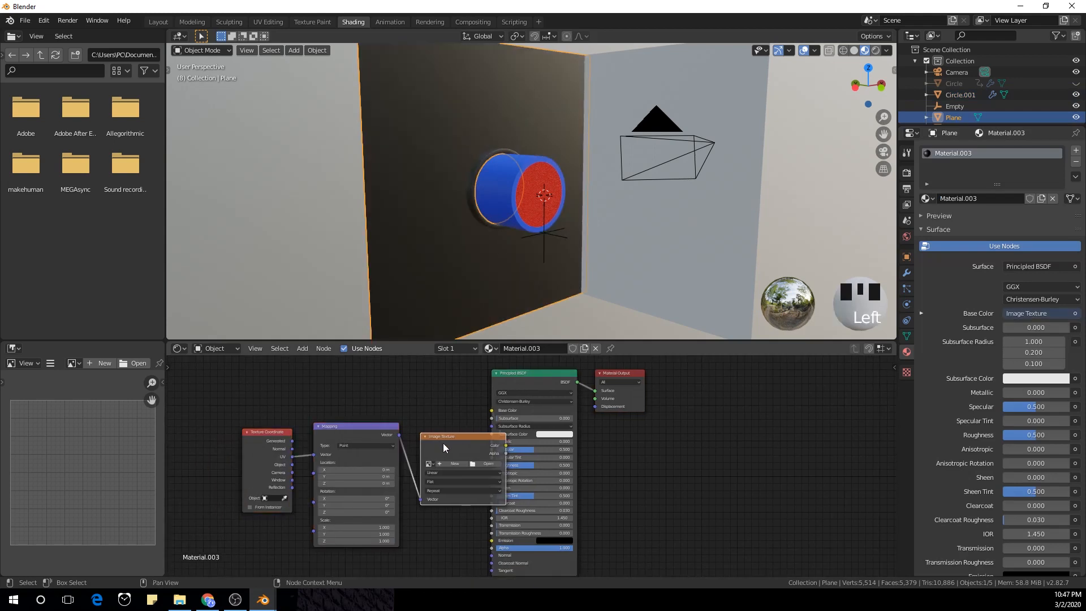
pyautogui.press('x')
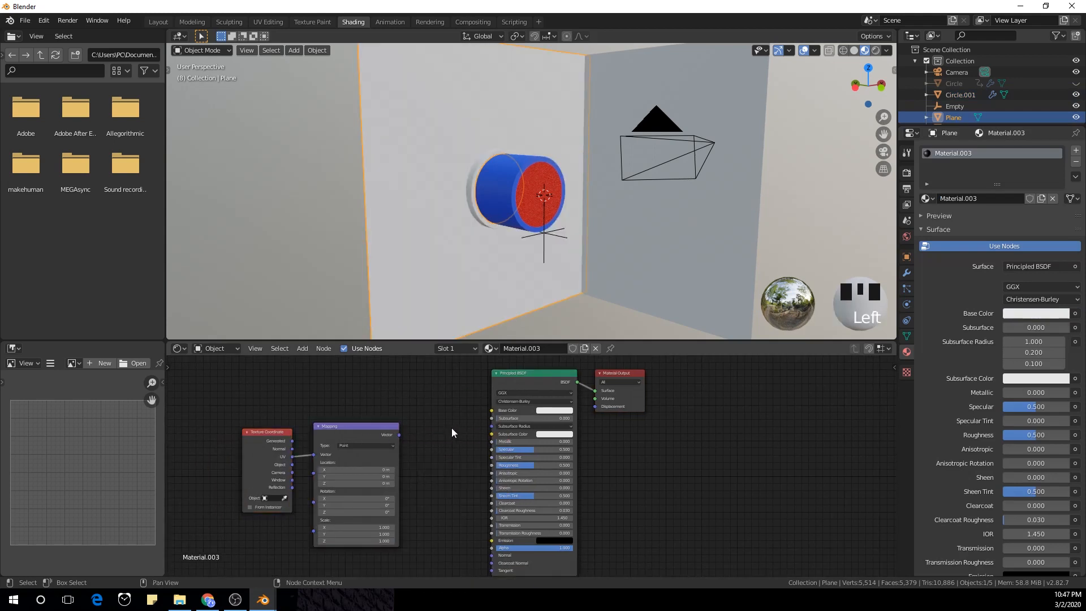
# Step: Add a Voronoi Texture node beside the Mapping node and connect the Mapping Vector output to its Vector input
pyautogui.hotkey('shift', 'a')
pyautogui.write('voro')
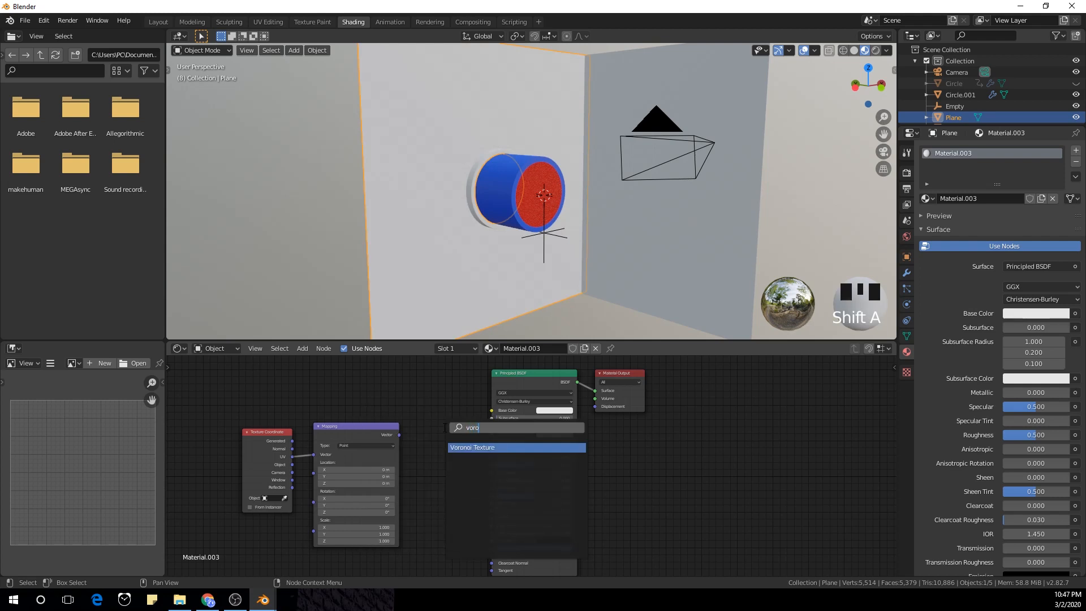
pyautogui.press('Return')
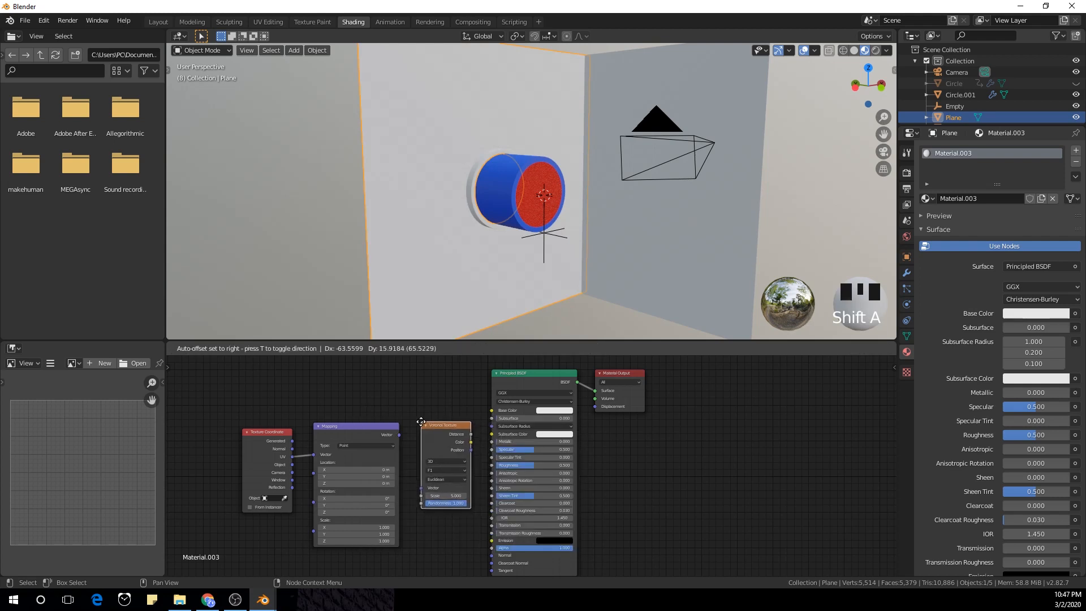
pyautogui.click(421, 422)
pyautogui.scroll(3, 415, 476)
pyautogui.moveTo(352, 424); pyautogui.dragTo(389, 499)
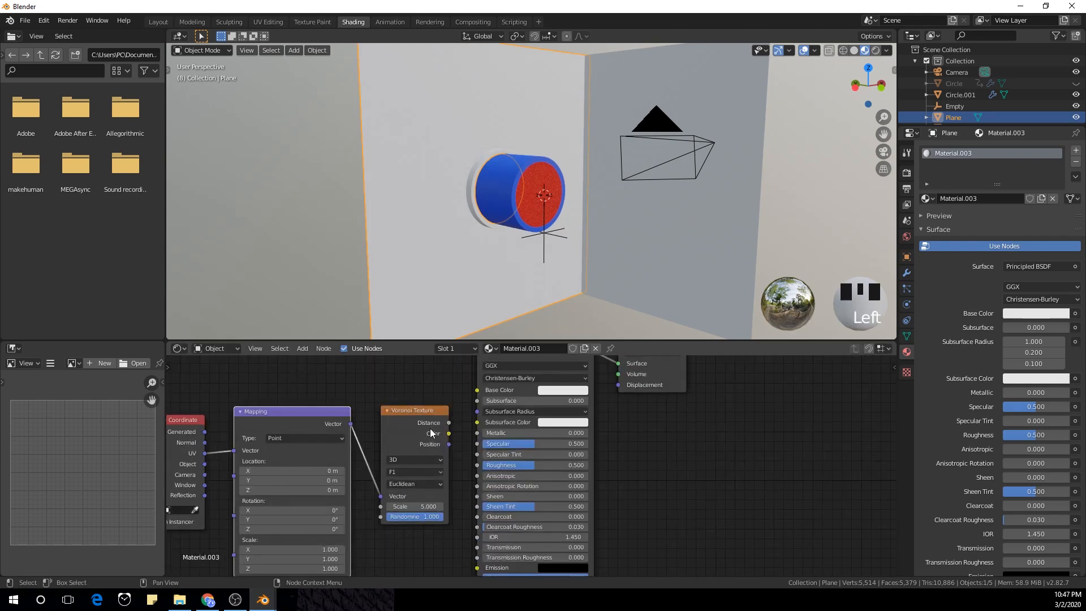
pyautogui.moveTo(449, 423); pyautogui.dragTo(440, 399)
# Step: Move the Material Output away, duplicate the Principled BSDF and place both shader nodes side by side below it
pyautogui.scroll(-2, 577, 447)
pyautogui.moveTo(642, 399); pyautogui.dragTo(812, 399)
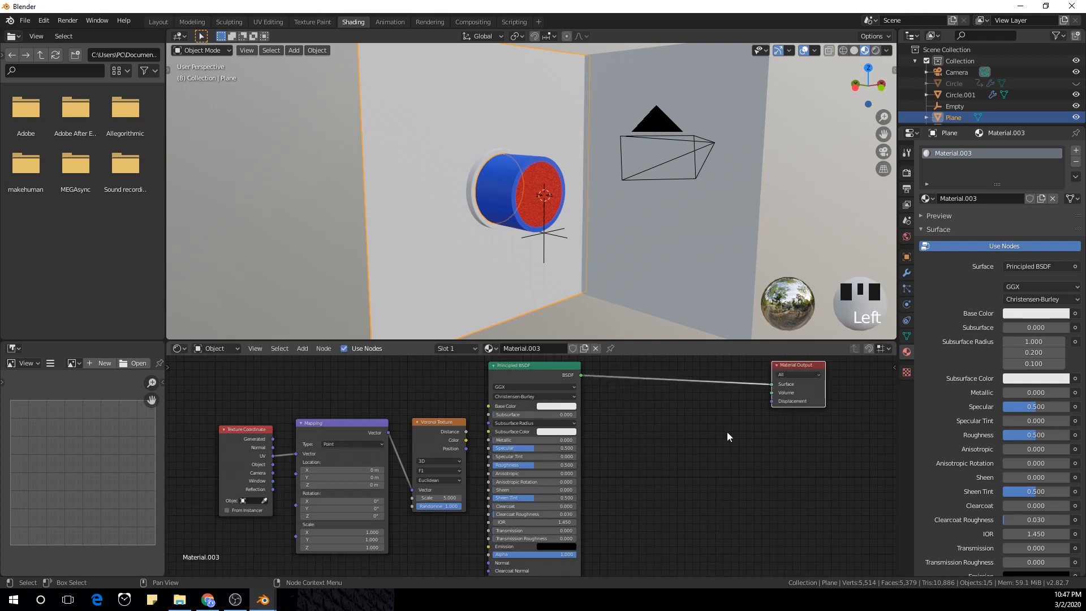
pyautogui.scroll(-1, 538, 388)
pyautogui.click(535, 381)
pyautogui.hotkey('shift', 'd')
pyautogui.click(704, 489)
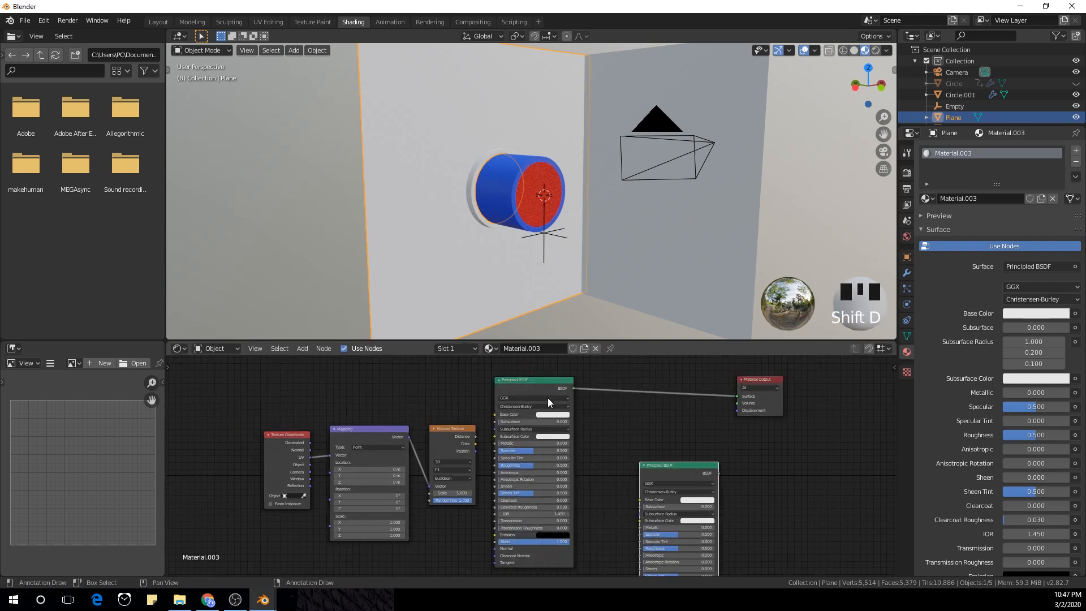
pyautogui.moveTo(547, 398); pyautogui.dragTo(564, 484)
# Step: Insert a Mix Shader node between the first Principled BSDF and the Material Output
pyautogui.hotkey('shift', 'a')
pyautogui.click(559, 408)
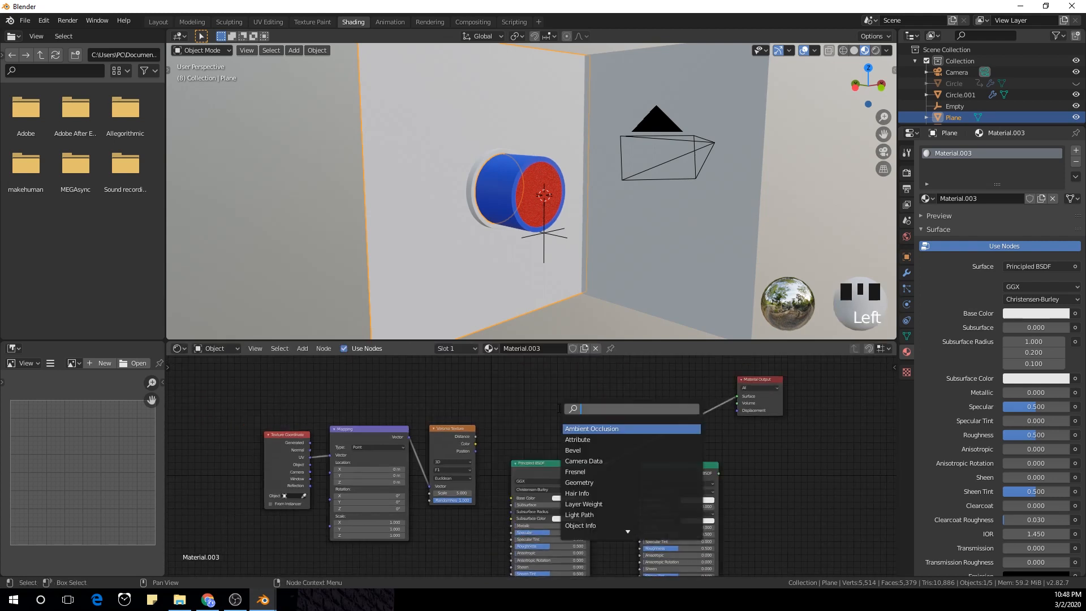
pyautogui.write('mix')
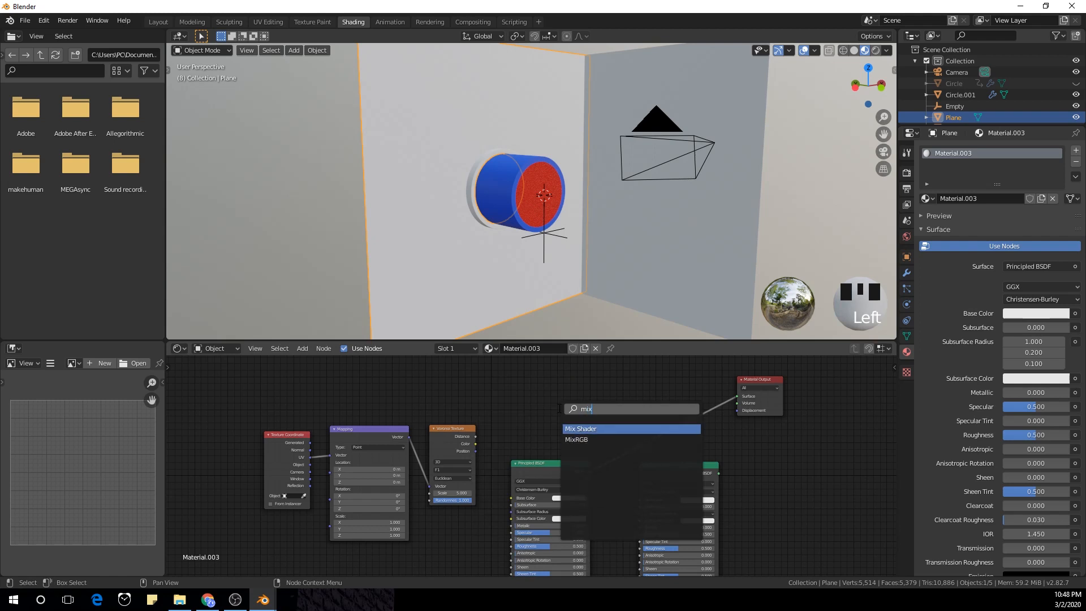
pyautogui.press('Return')
pyautogui.click(673, 399)
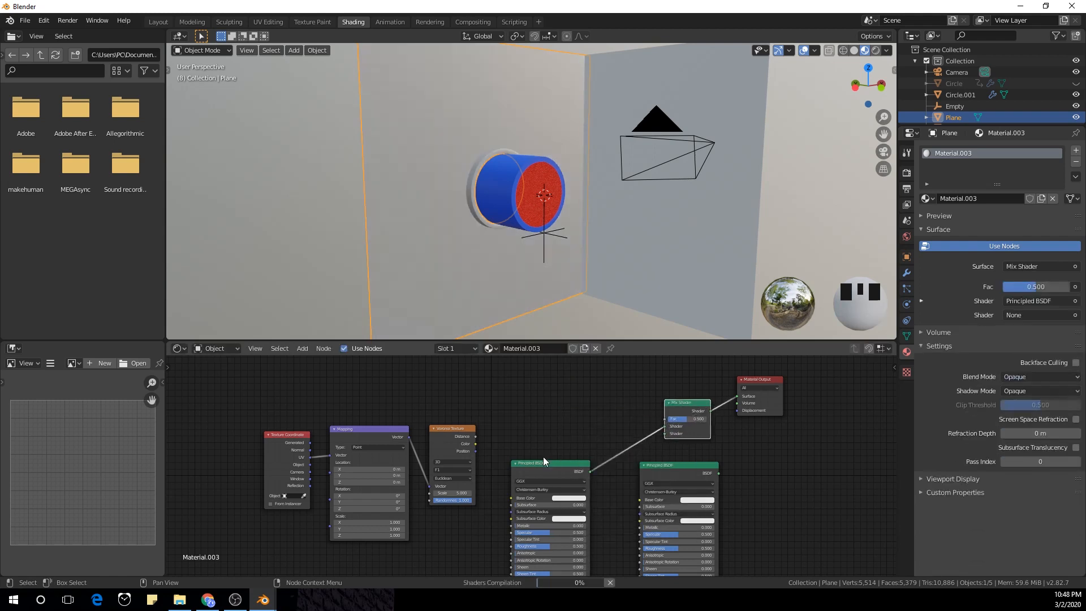
# Step: Preview the Voronoi Texture on the wall and insert a ColorRamp node on its Distance output
pyautogui.keyDown('ctrl'); pyautogui.keyDown('shift'); pyautogui.click(450, 434); pyautogui.keyUp('shift'); pyautogui.keyUp('ctrl')
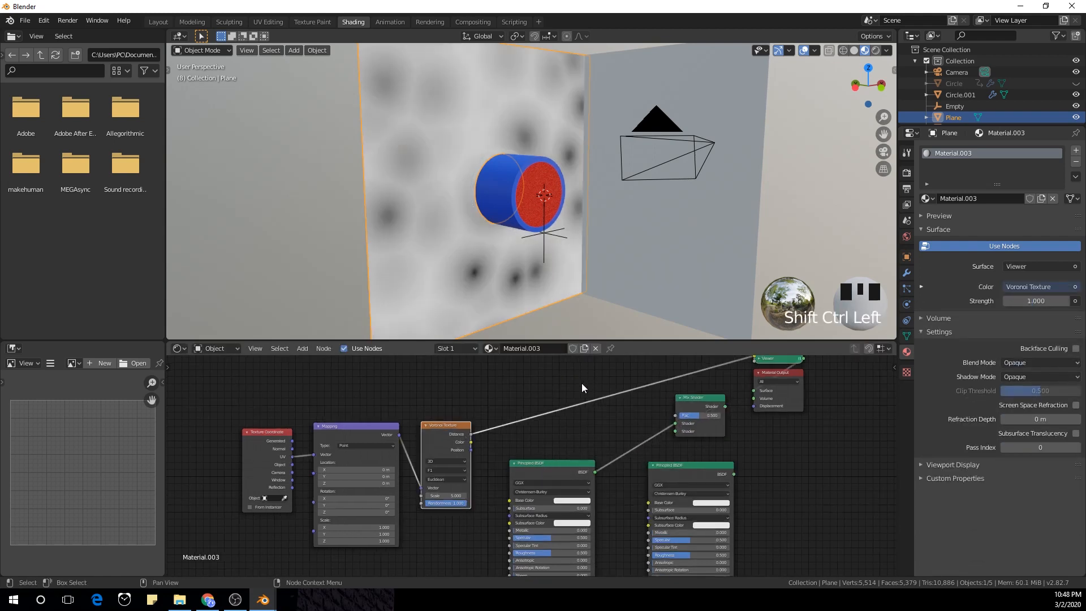
pyautogui.scroll(3, 581, 385)
pyautogui.moveTo(456, 469); pyautogui.dragTo(543, 450, button='middle')
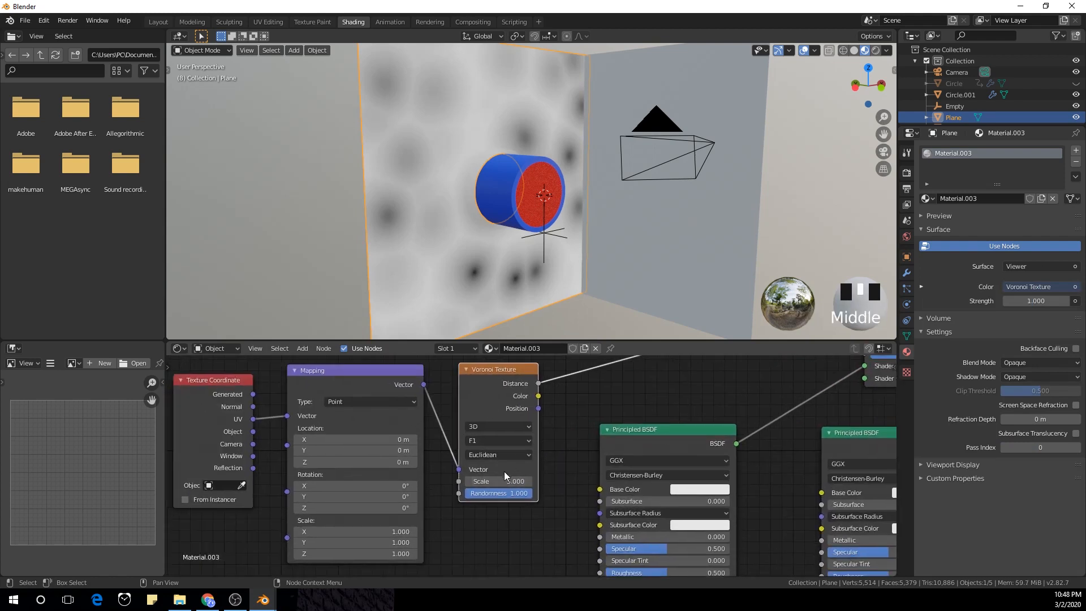
pyautogui.hotkey('shift', 'a')
pyautogui.click(573, 433)
pyautogui.write('colo')
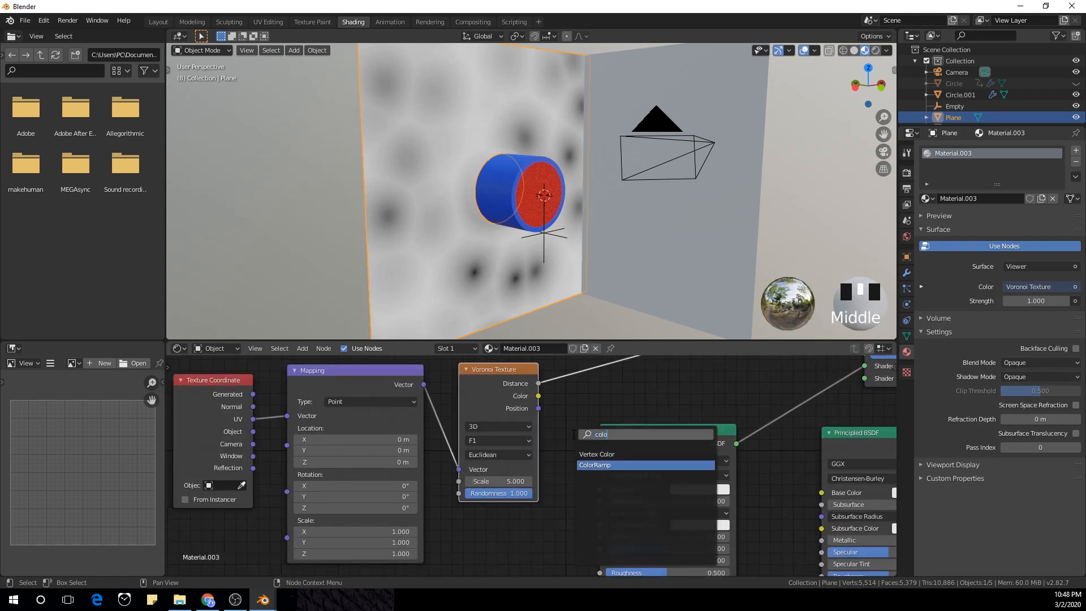
pyautogui.press('Return')
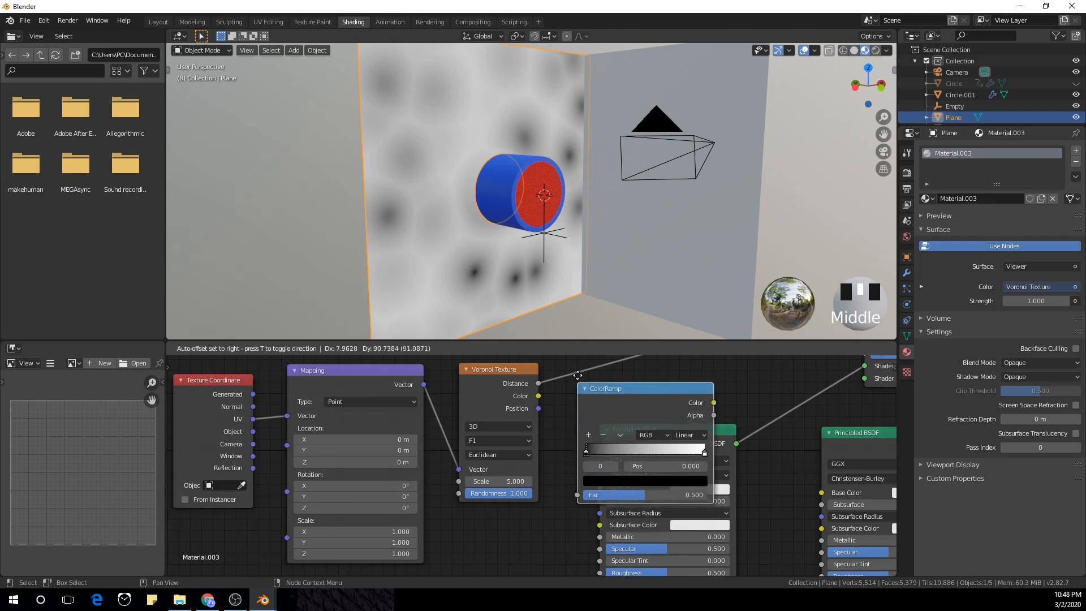
pyautogui.click(592, 372)
pyautogui.scroll(-5, 633, 373)
pyautogui.moveTo(632, 373); pyautogui.dragTo(548, 413, button='middle')
# Step: Set the ColorRamp interpolation to Constant, place the node above the shaders and move its white stop to 0.332
pyautogui.click(558, 473)
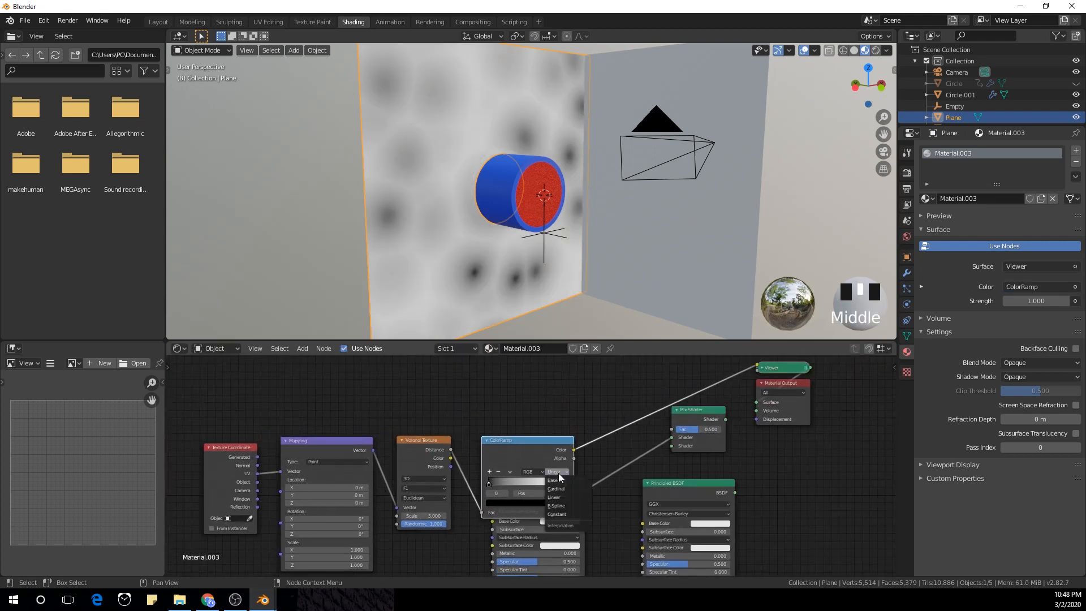
pyautogui.click(566, 514)
pyautogui.moveTo(527, 455); pyautogui.dragTo(550, 382)
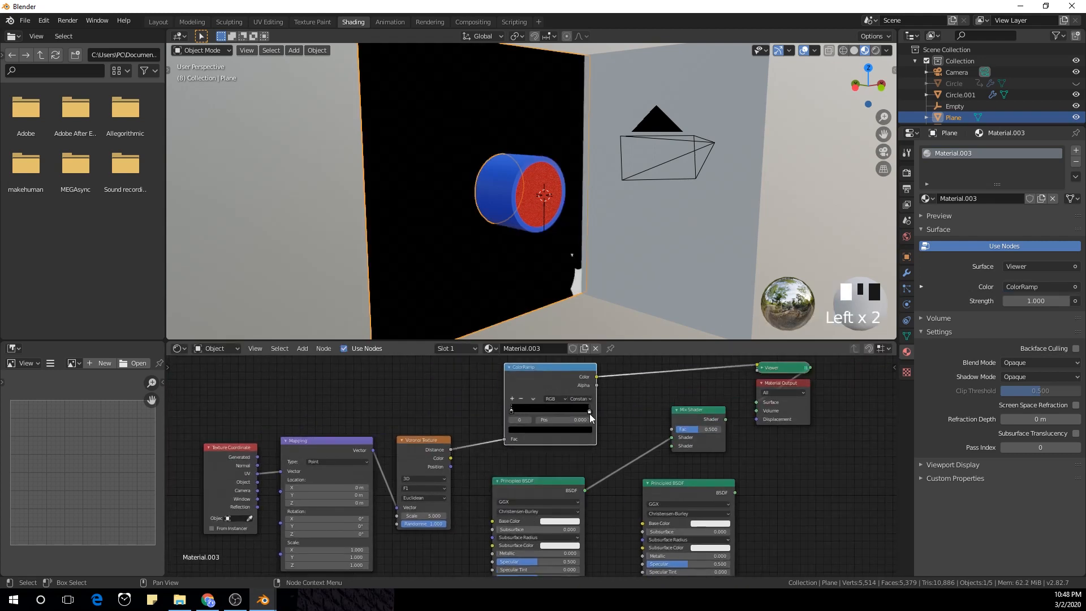
pyautogui.moveTo(591, 417); pyautogui.dragTo(520, 413)
# Step: Connect the Texture Coordinate's Object output to the Mapping Vector and move the ColorRamp's white stop to 0.264
pyautogui.click(257, 487)
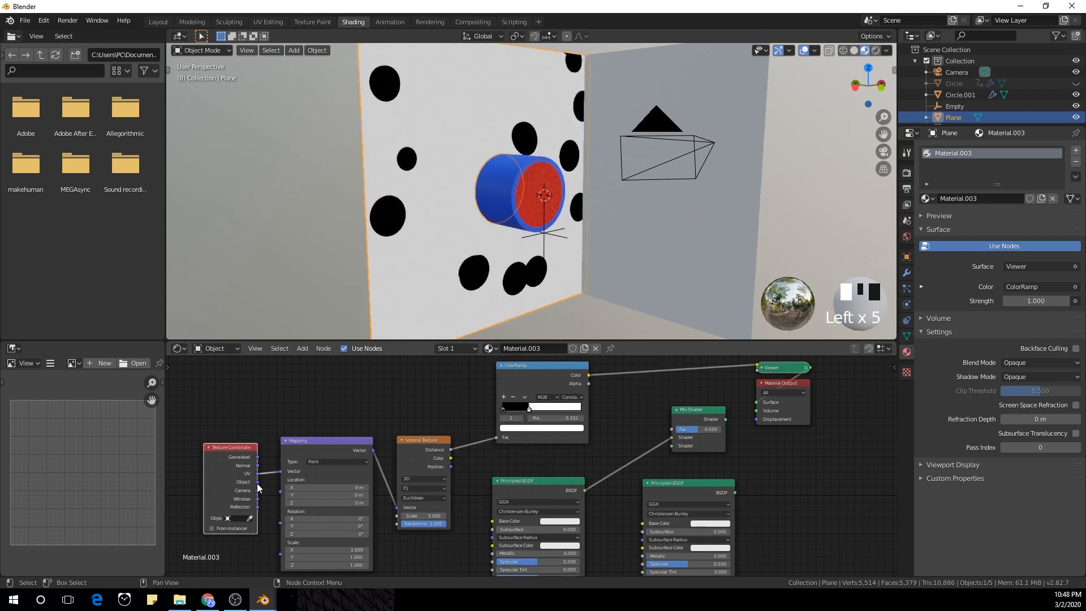
pyautogui.moveTo(257, 487); pyautogui.dragTo(280, 471)
pyautogui.scroll(3, 483, 419)
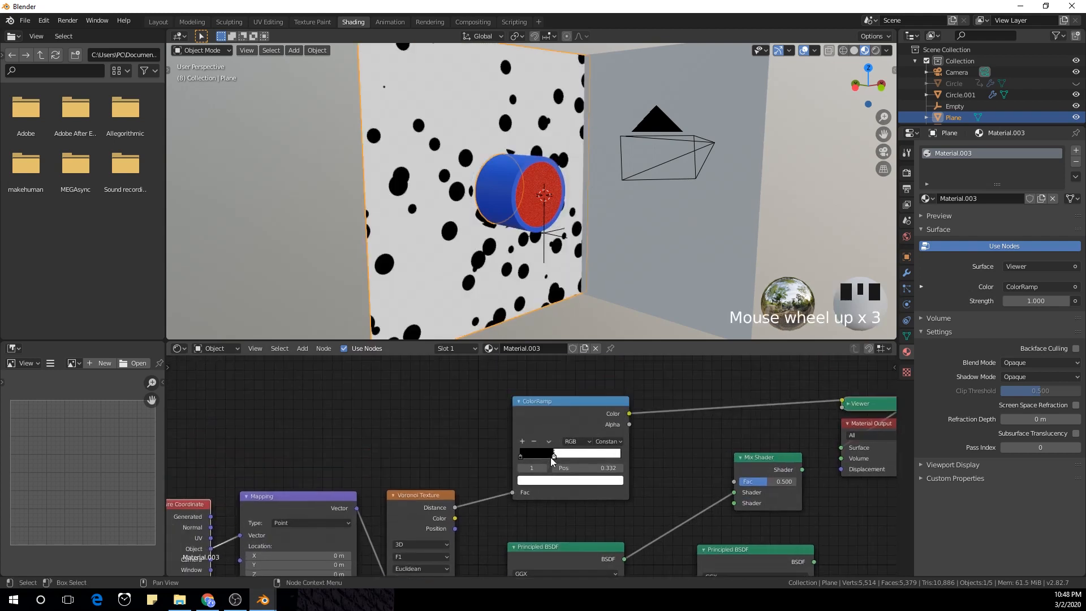
pyautogui.moveTo(552, 457); pyautogui.dragTo(545, 453)
# Step: Raise the Voronoi Texture's Scale to 57 for a fine speckle pattern on the wall
pyautogui.moveTo(390, 463); pyautogui.dragTo(394, 424, button='middle')
pyautogui.scroll(3, 426, 523)
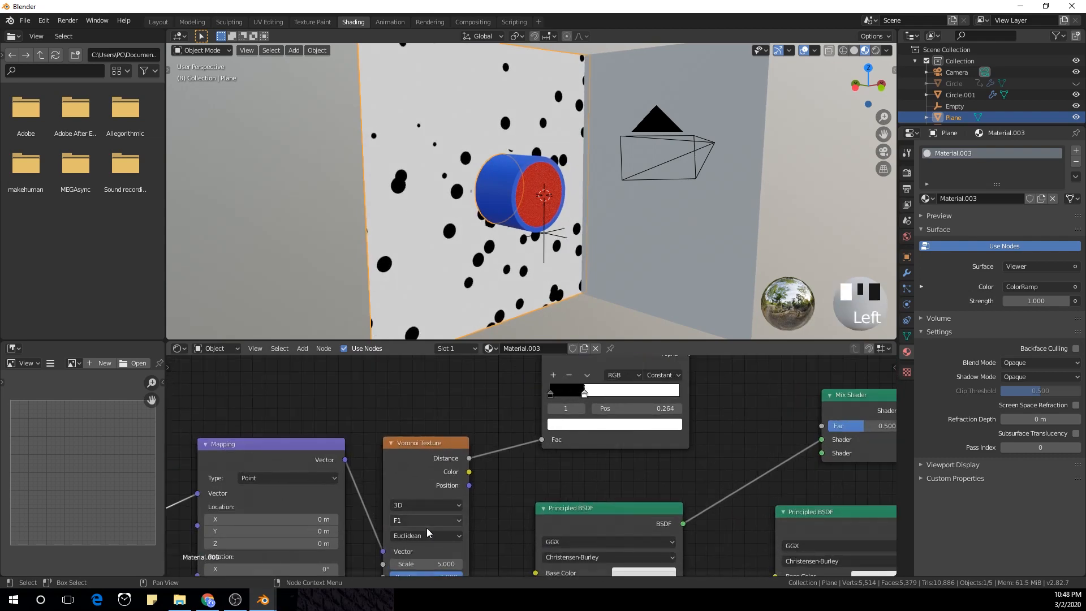
pyautogui.moveTo(427, 529); pyautogui.dragTo(452, 464, button='middle')
pyautogui.moveTo(441, 511); pyautogui.dragTo(606, 511)
pyautogui.scroll(2, 398, 261)
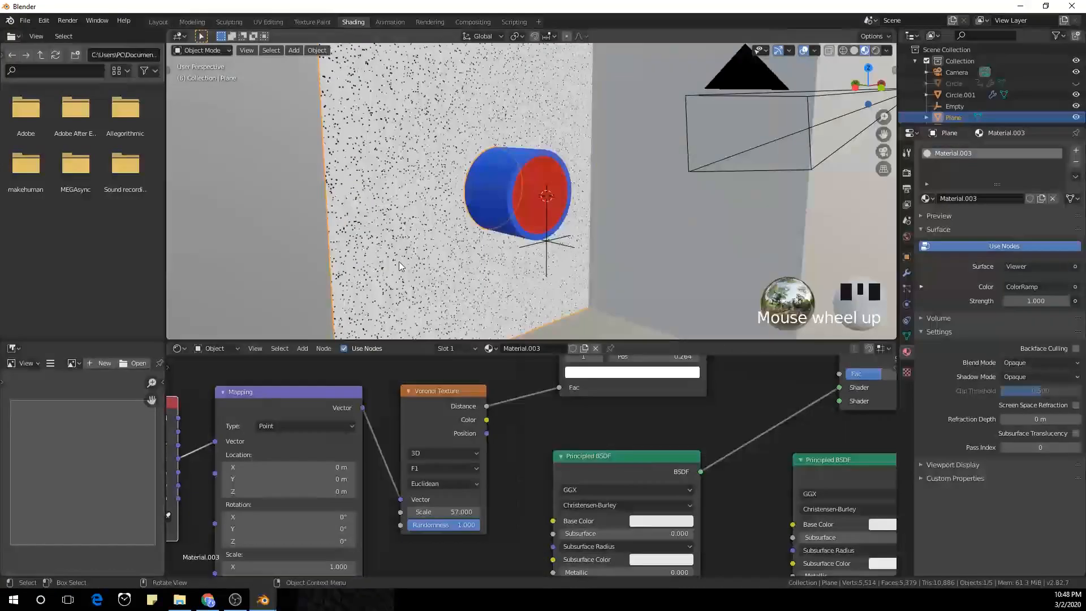
# Step: Lower the ColorRamp's white stop position to 0.186 to shrink the wall's speckles
pyautogui.moveTo(398, 261); pyautogui.dragTo(578, 517, button='middle')
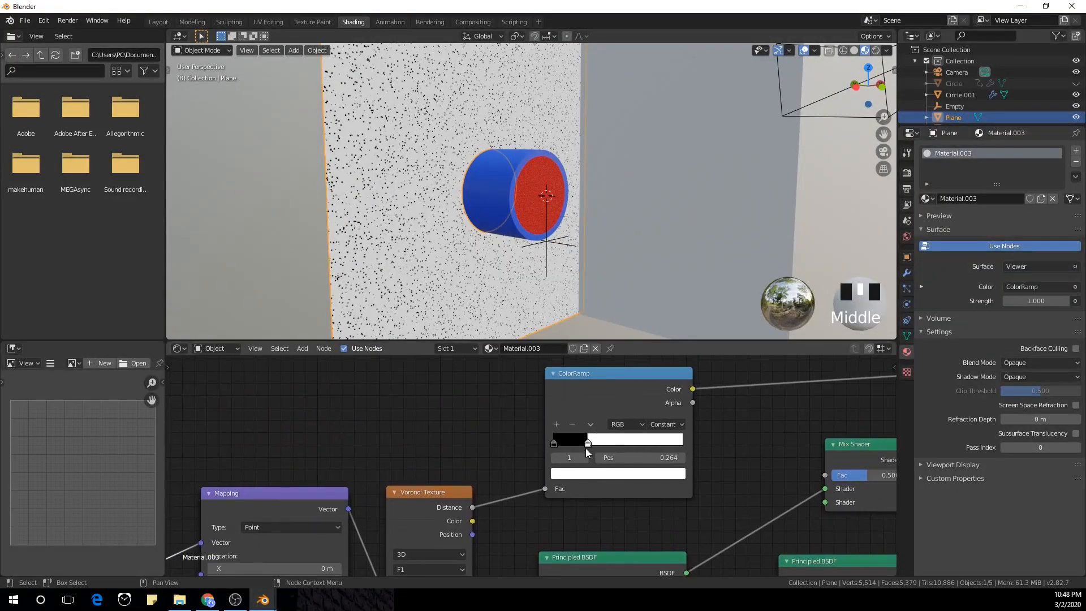
pyautogui.click(584, 444)
pyautogui.moveTo(584, 444); pyautogui.dragTo(577, 443)
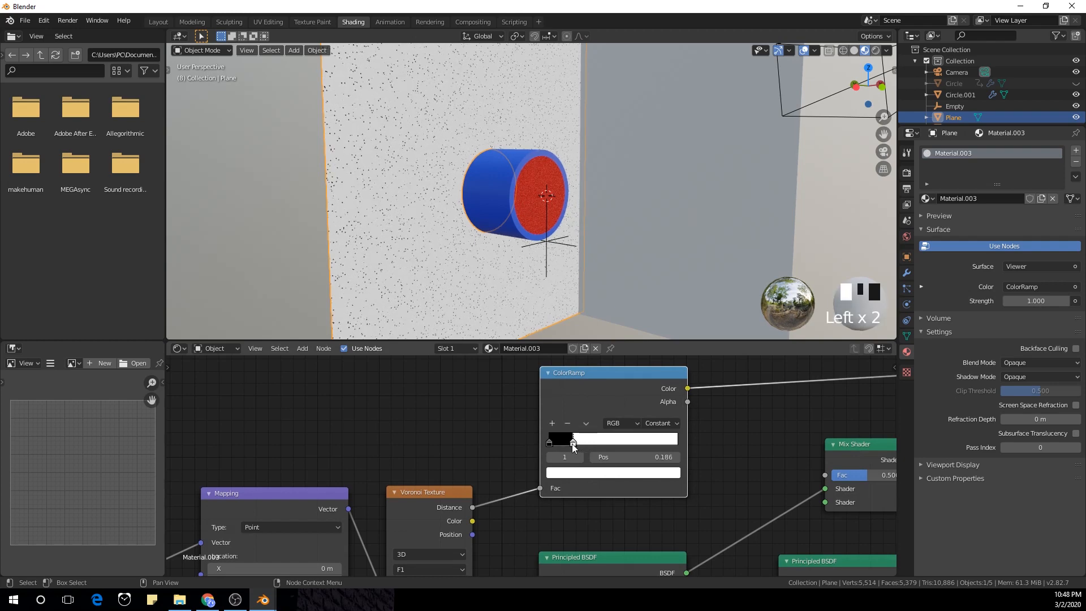
# Step: Set the Metallic value of the second Principled BSDF to 1
pyautogui.scroll(-5, 735, 432)
pyautogui.moveTo(741, 431); pyautogui.dragTo(491, 330, button='middle')
pyautogui.scroll(2, 548, 541)
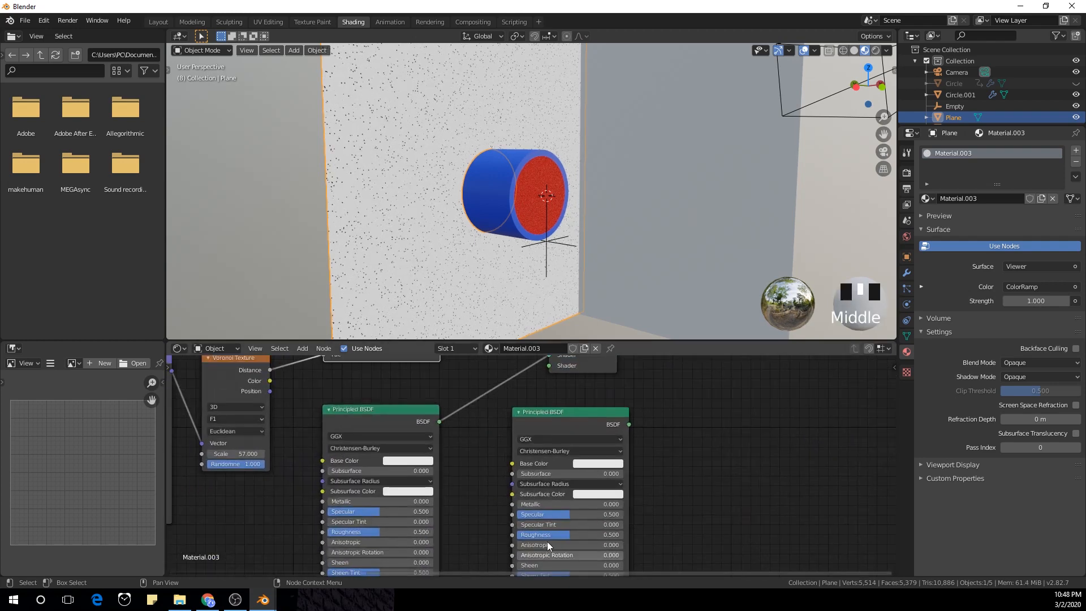
pyautogui.click(566, 504)
pyautogui.write('1')
pyautogui.press('Return')
# Step: Sample the cylinder's blue as the first Principled BSDF's Base Color and shift it to purple
pyautogui.click(413, 461)
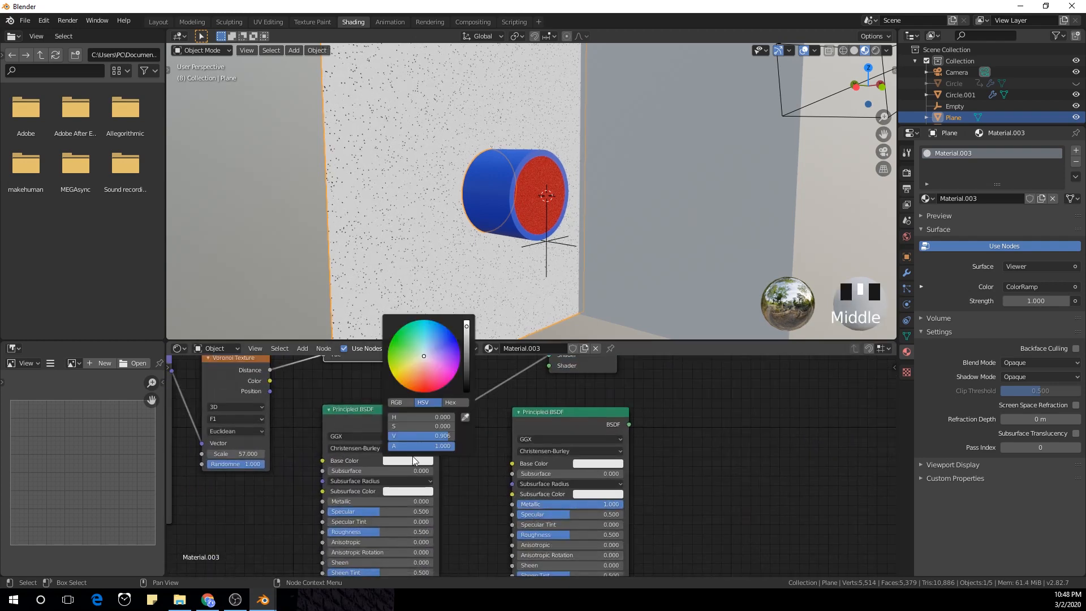
pyautogui.click(465, 416)
pyautogui.click(497, 178)
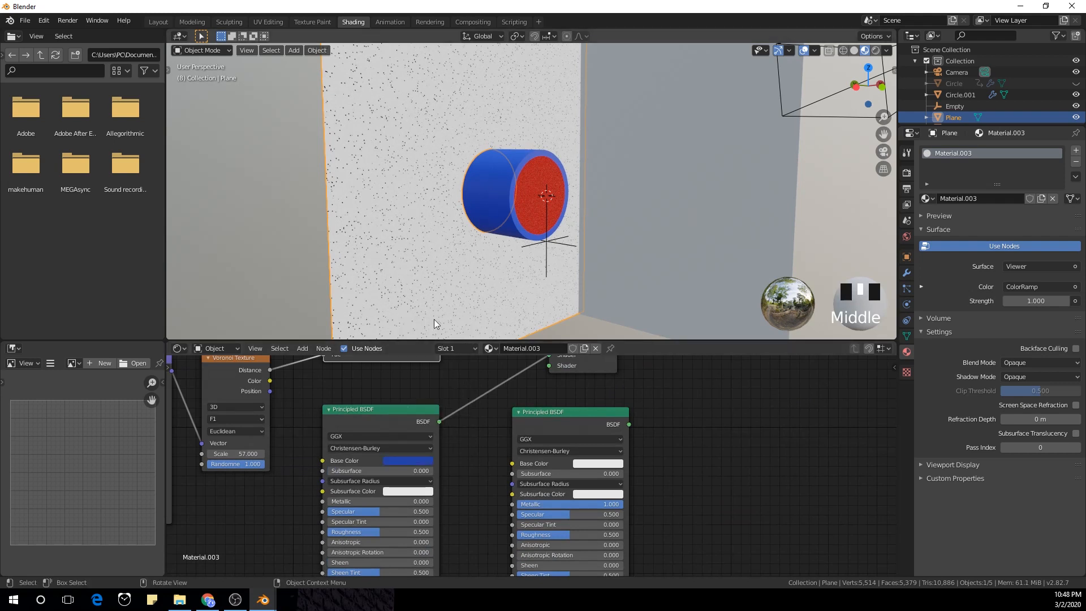
pyautogui.scroll(2, 427, 276)
pyautogui.keyDown('shift'); pyautogui.moveTo(426, 277); pyautogui.dragTo(502, 279, button='middle'); pyautogui.keyUp('shift')
pyautogui.click(423, 460)
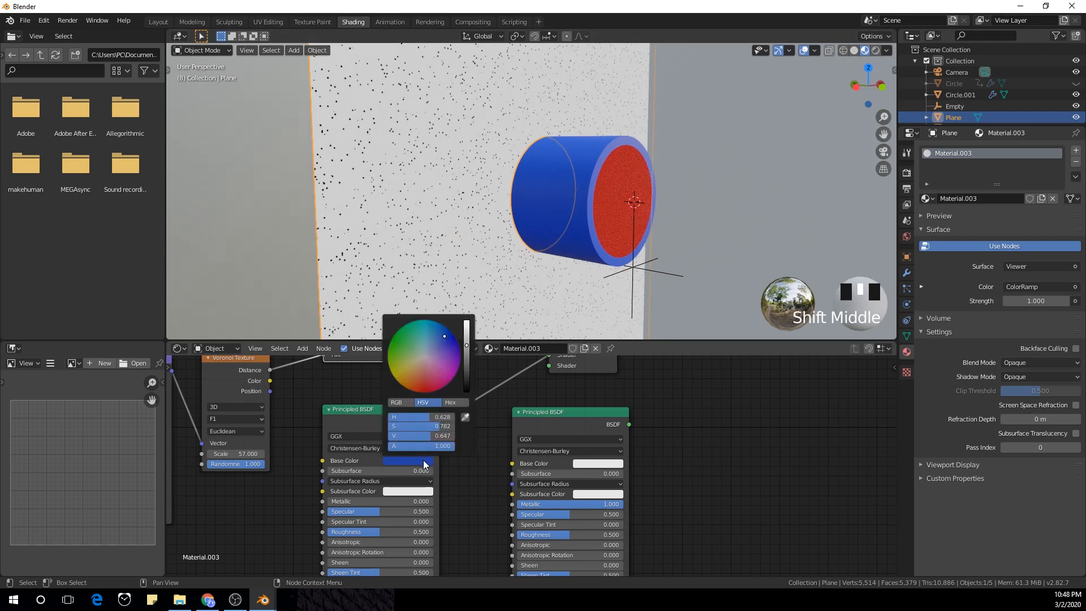
pyautogui.moveTo(442, 336)
pyautogui.mouseDown()
pyautogui.moveTo(419, 362)
pyautogui.moveTo(441, 365)
pyautogui.mouseUp()
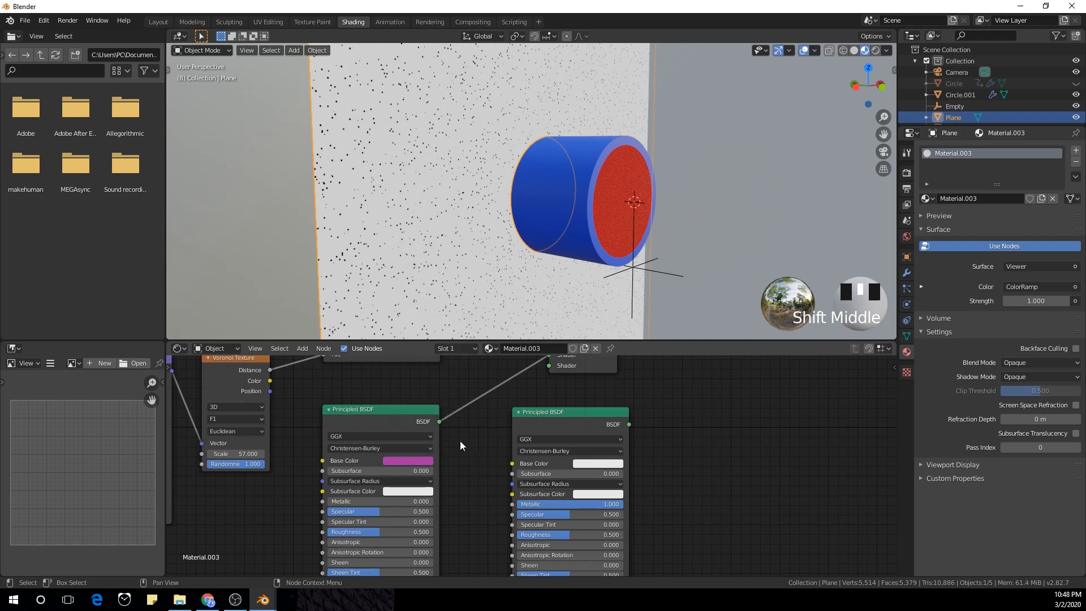
# Step: Connect the second Principled BSDF to the Mix Shader's free Shader input and route the Mix Shader to the Material Output
pyautogui.scroll(-3, 459, 439)
pyautogui.click(537, 468)
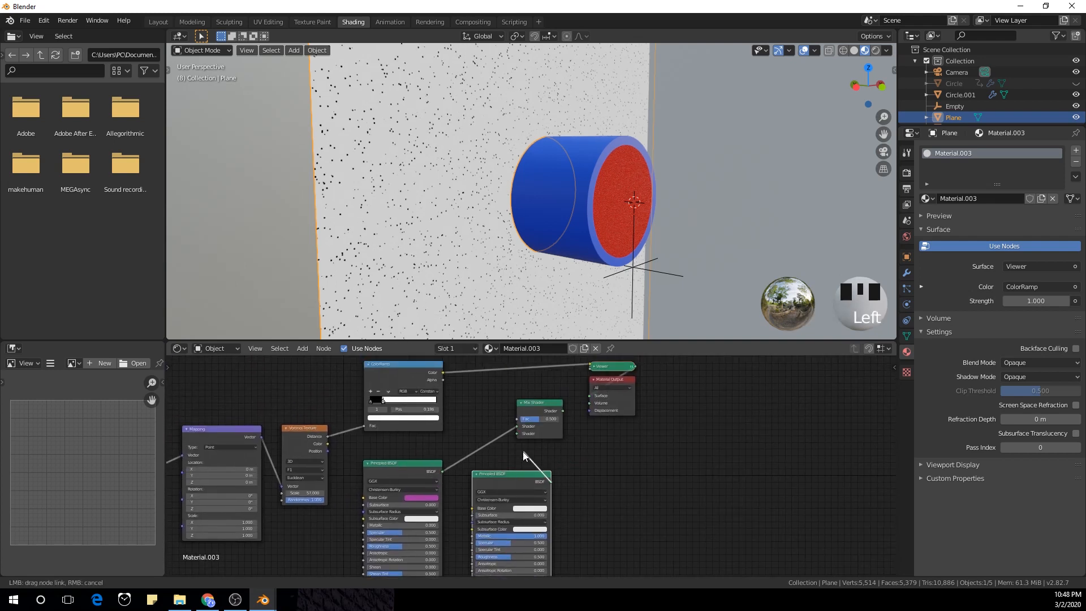
pyautogui.click(519, 432)
pyautogui.keyDown('ctrl'); pyautogui.keyDown('shift'); pyautogui.click(551, 432); pyautogui.keyUp('shift'); pyautogui.keyUp('ctrl')
# Step: Space out the Mix Shader and Material Output nodes and connect the ColorRamp's Color output to the Mix Shader's Fac
pyautogui.moveTo(637, 431); pyautogui.dragTo(650, 483, button='middle')
pyautogui.moveTo(630, 438); pyautogui.dragTo(706, 432)
pyautogui.moveTo(541, 439); pyautogui.dragTo(599, 421)
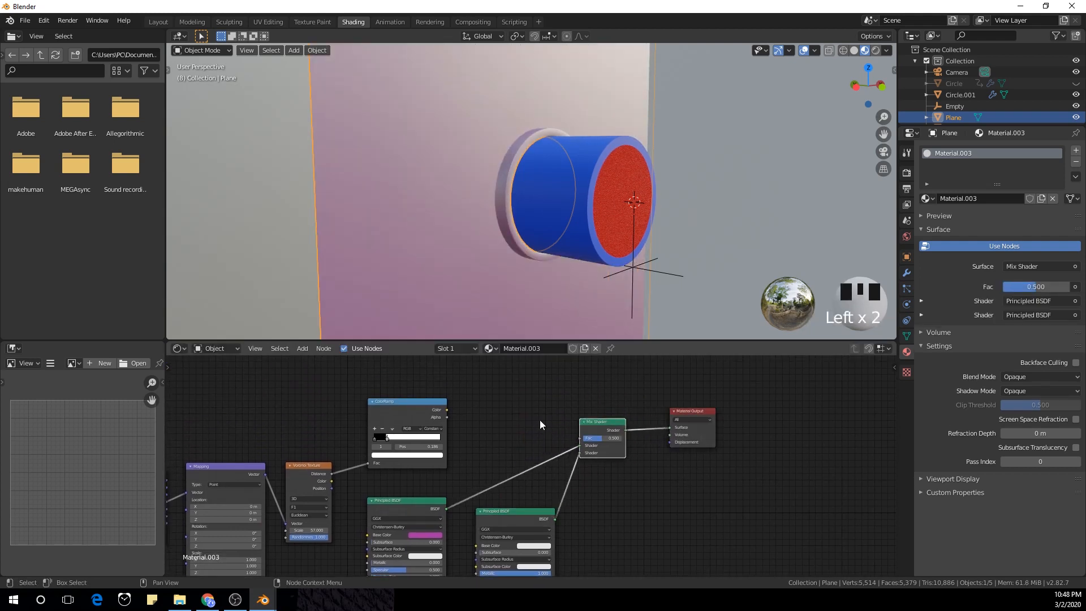
pyautogui.moveTo(445, 405); pyautogui.dragTo(581, 453)
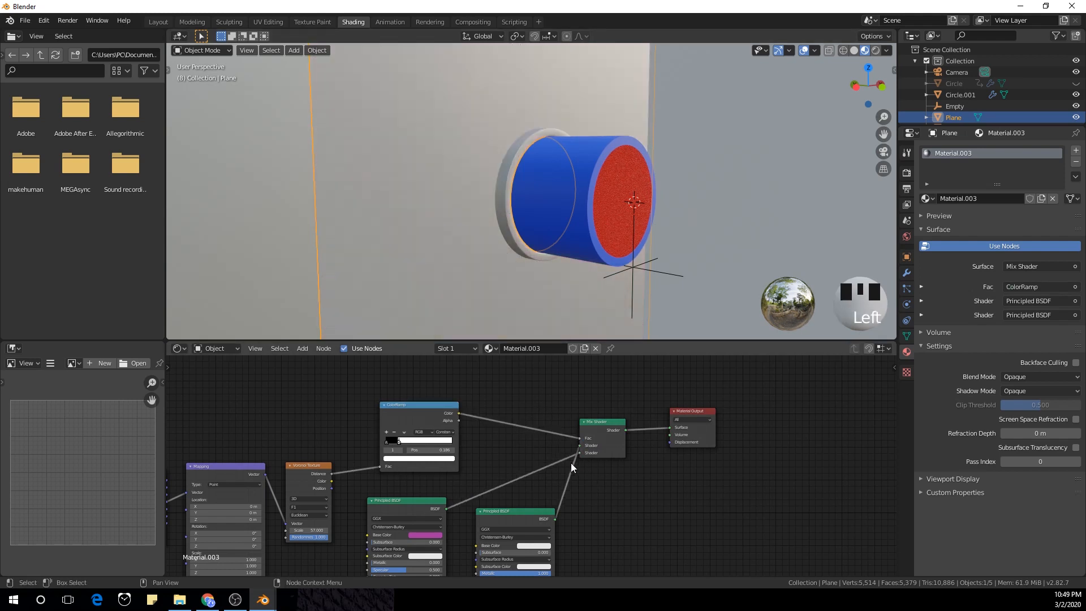
# Step: Change the first Principled BSDF's Base Color to olive yellow with hue 0.180 and saturation 0.505
pyautogui.moveTo(462, 231); pyautogui.dragTo(436, 282, button='middle')
pyautogui.scroll(5, 446, 555)
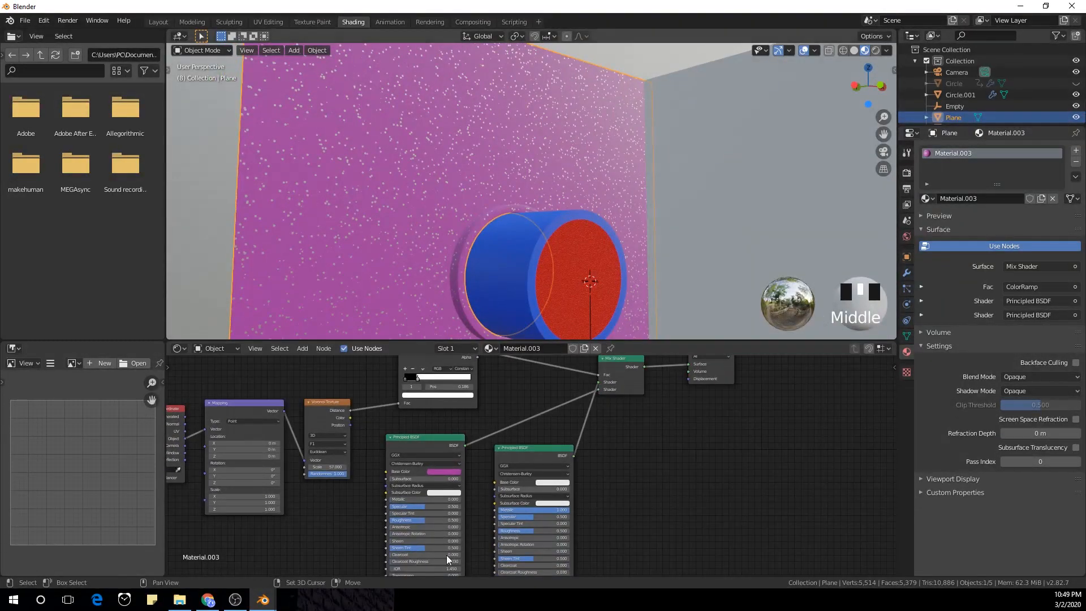
pyautogui.click(404, 474)
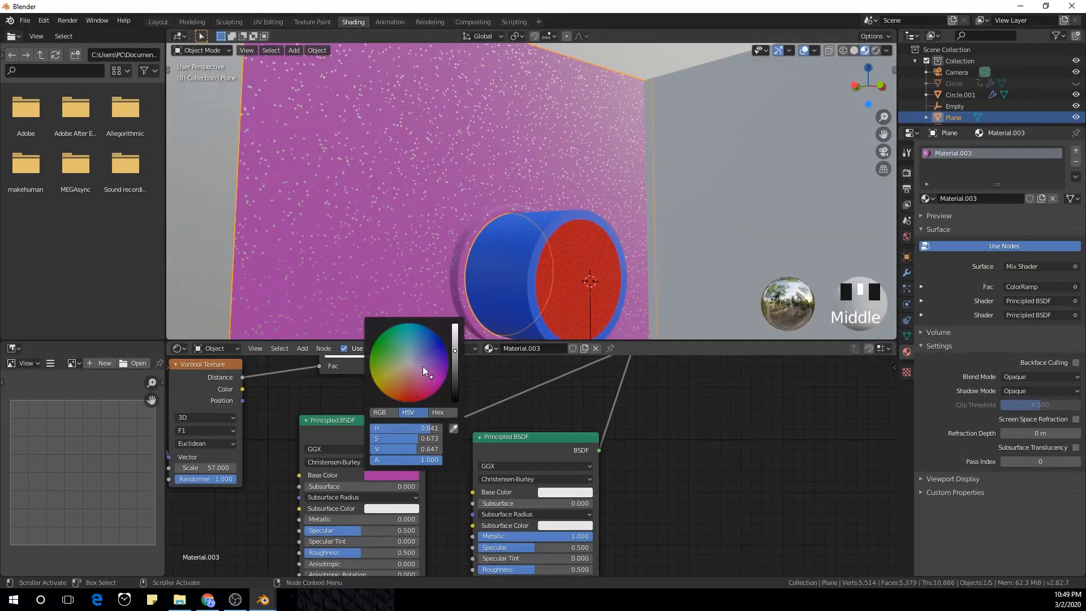
pyautogui.moveTo(423, 366)
pyautogui.mouseDown()
pyautogui.moveTo(409, 388)
pyautogui.moveTo(429, 358)
pyautogui.moveTo(394, 349)
pyautogui.moveTo(392, 372)
pyautogui.mouseUp()
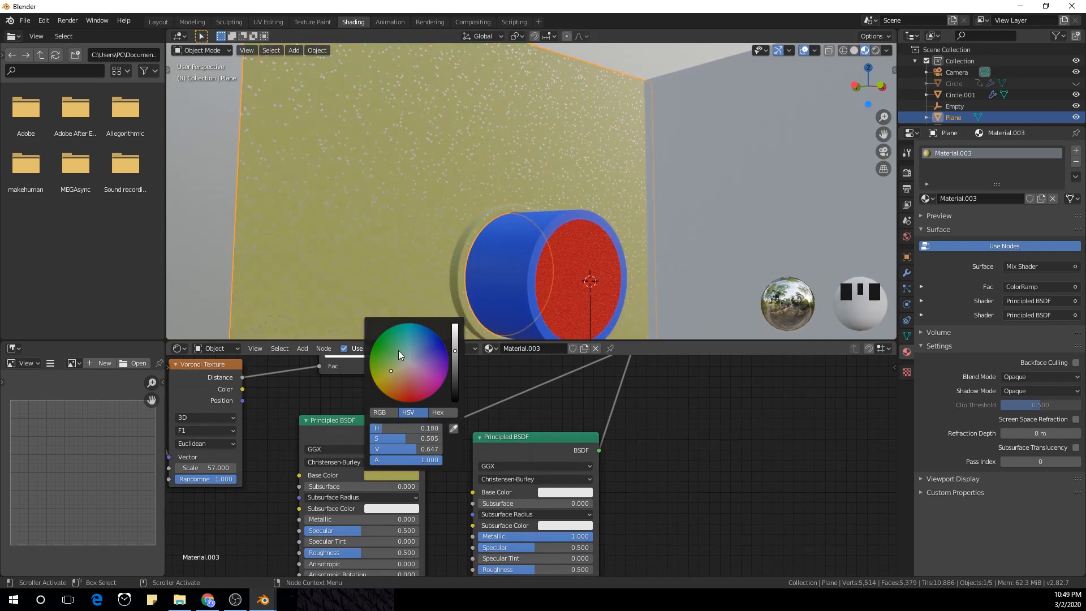
pyautogui.moveTo(446, 238); pyautogui.dragTo(465, 189, button='middle')
pyautogui.scroll(-2, 466, 259)
pyautogui.moveTo(466, 259); pyautogui.dragTo(520, 241, button='middle')
pyautogui.press('KP_0')
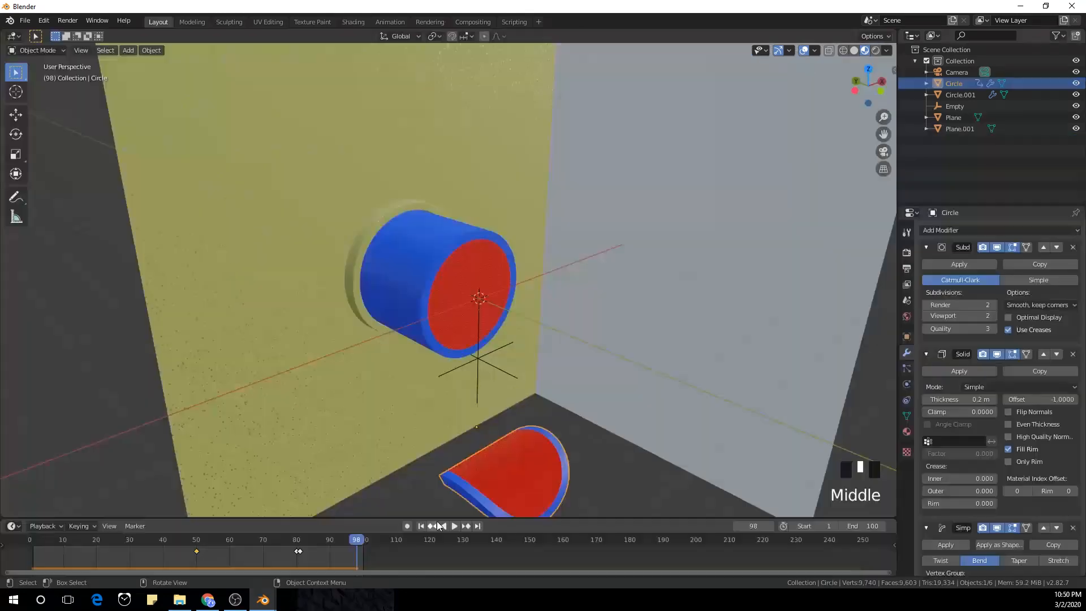
# Step: Return the animation to frame 1 and add a point light to the scene
pyautogui.click(421, 526)
pyautogui.scroll(-3, 473, 403)
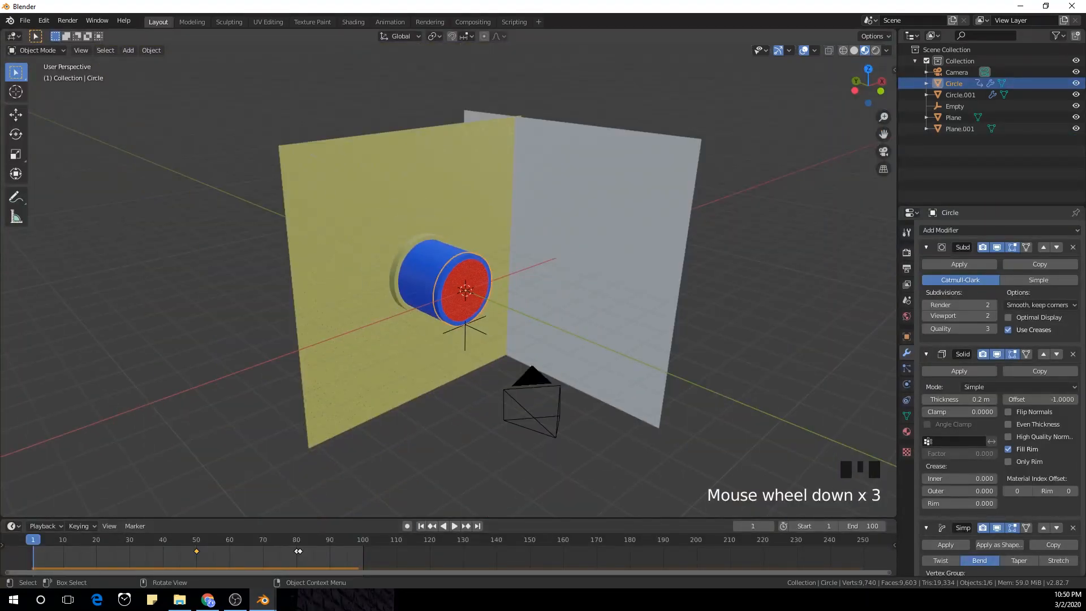
pyautogui.moveTo(474, 402); pyautogui.dragTo(566, 392, button='middle')
pyautogui.hotkey('shift', 'a')
pyautogui.moveTo(535, 486)
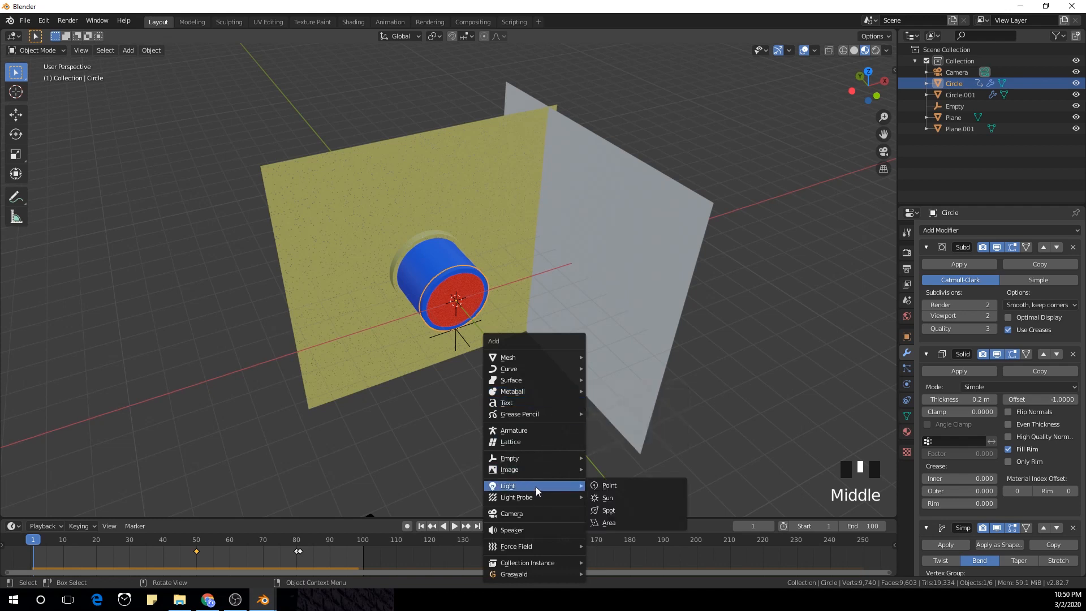
pyautogui.click(609, 485)
# Step: Move the point light beside the cylinder in top view, to about X 2.59 m and Y 0.53 m
pyautogui.press('KP_7')
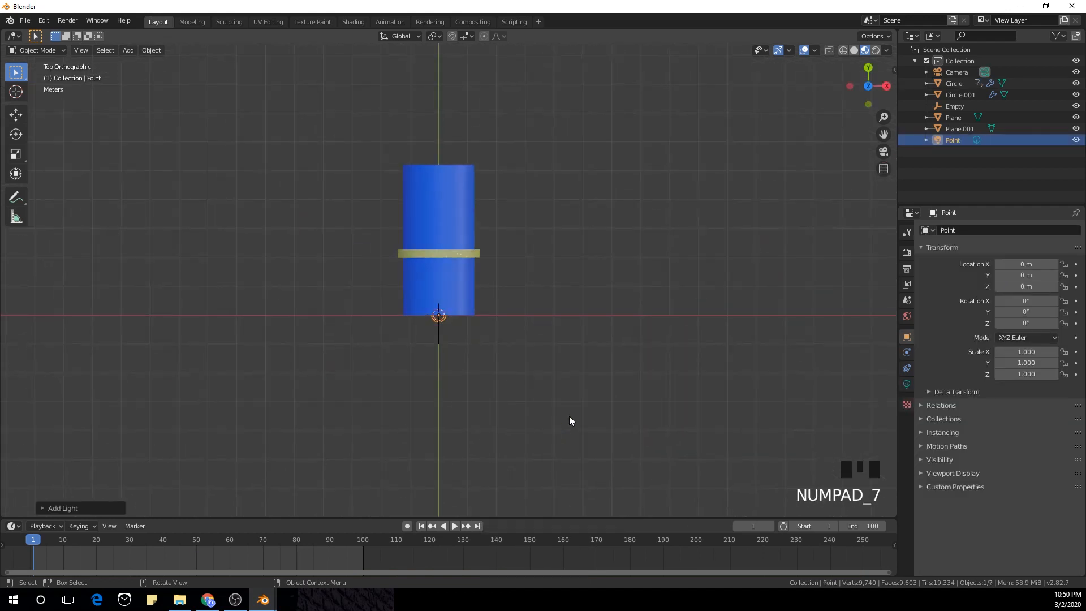
pyautogui.press('g')
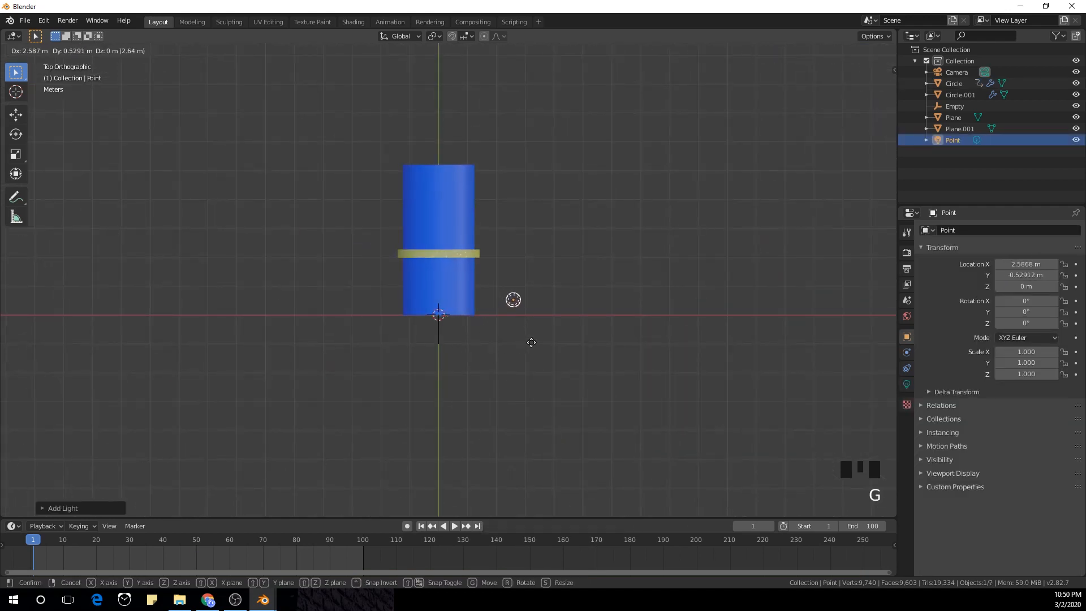
pyautogui.click(531, 342)
pyautogui.moveTo(531, 343); pyautogui.dragTo(497, 390, button='middle')
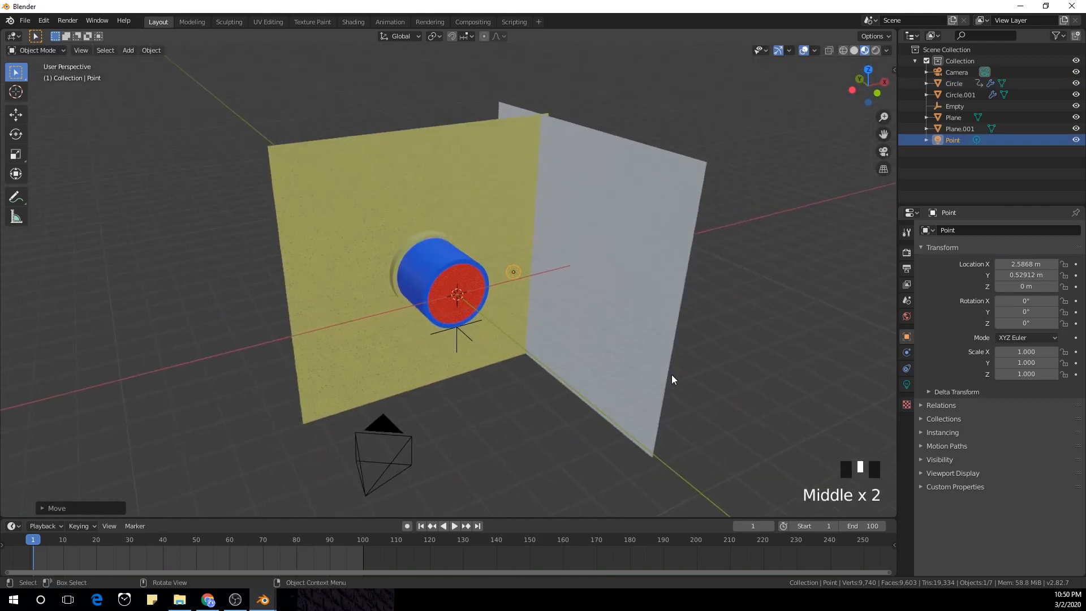
# Step: Set the point light's power to 500 W
pyautogui.click(907, 384)
pyautogui.doubleClick(1037, 304)
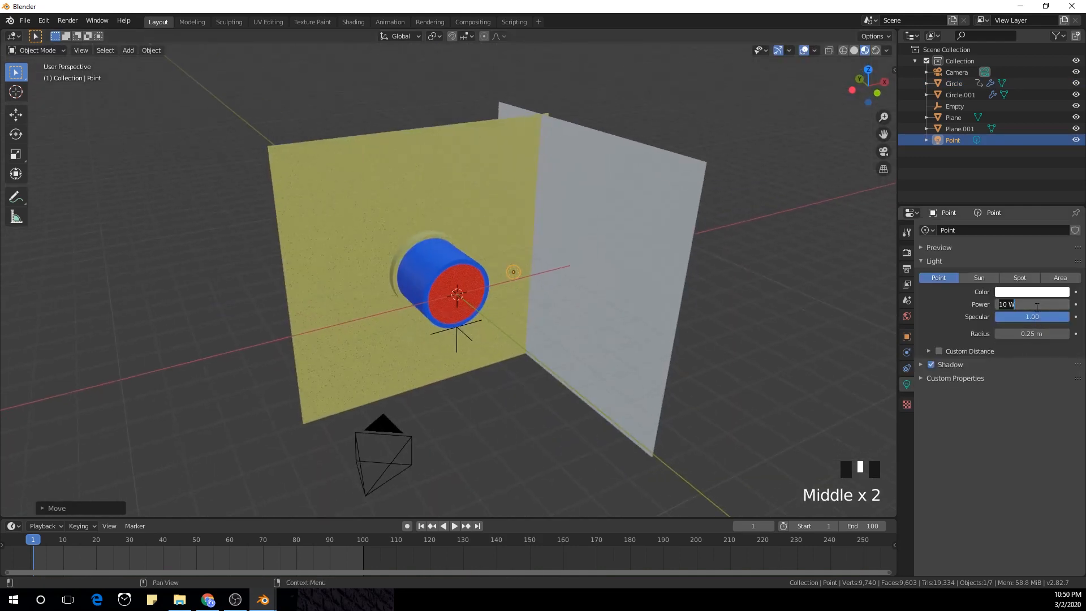
pyautogui.press('Return')
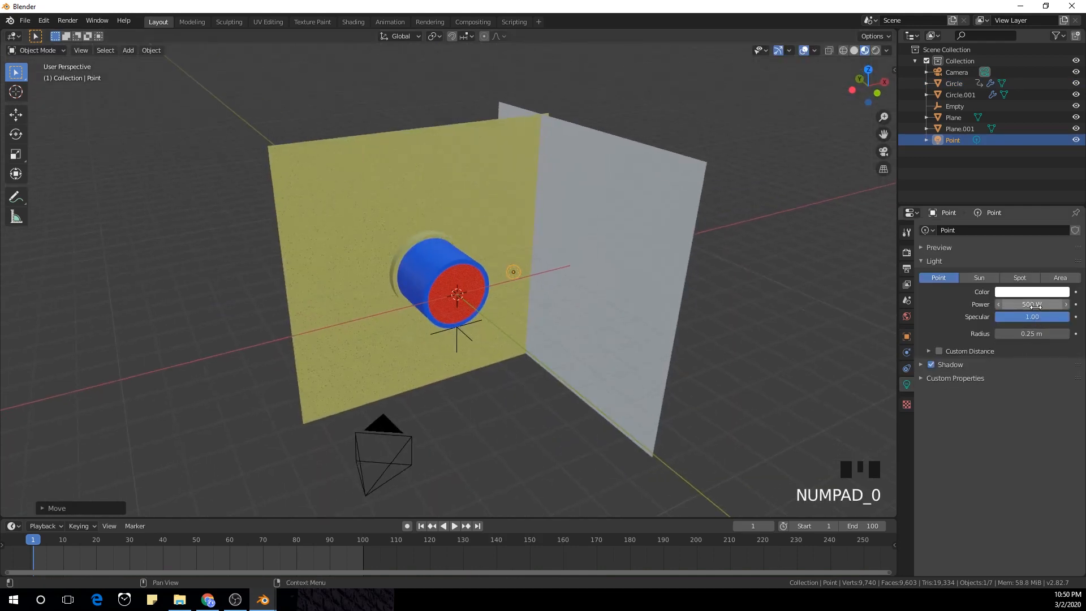
# Step: Switch the viewport to Rendered shading and disable Scene World lighting
pyautogui.click(875, 50)
pyautogui.scroll(2, 544, 299)
pyautogui.moveTo(541, 313); pyautogui.dragTo(756, 142, button='middle')
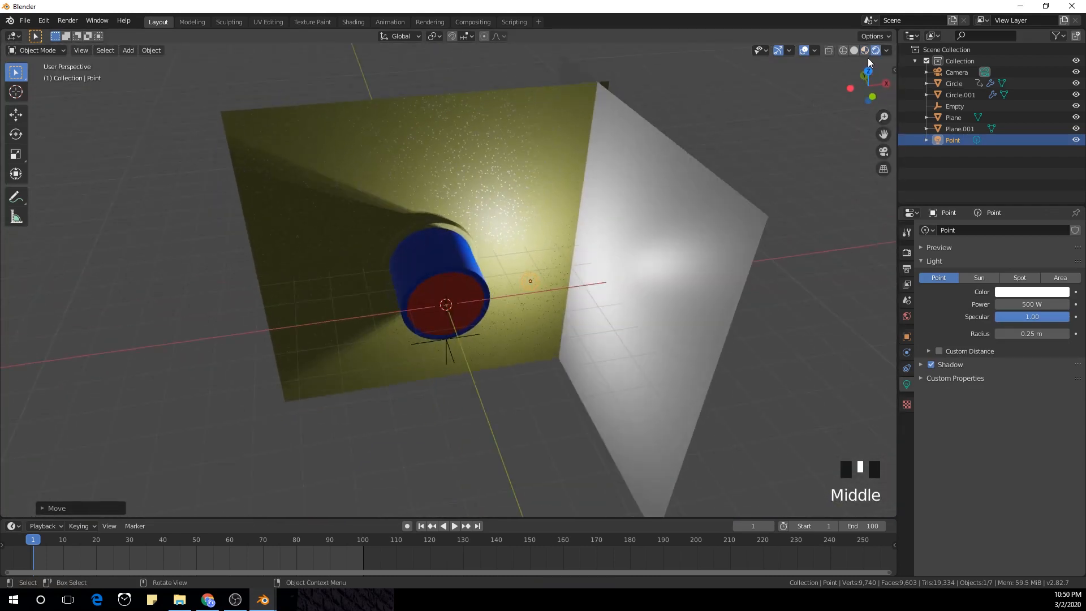
pyautogui.moveTo(521, 353); pyautogui.dragTo(543, 334, button='middle')
pyautogui.click(887, 49)
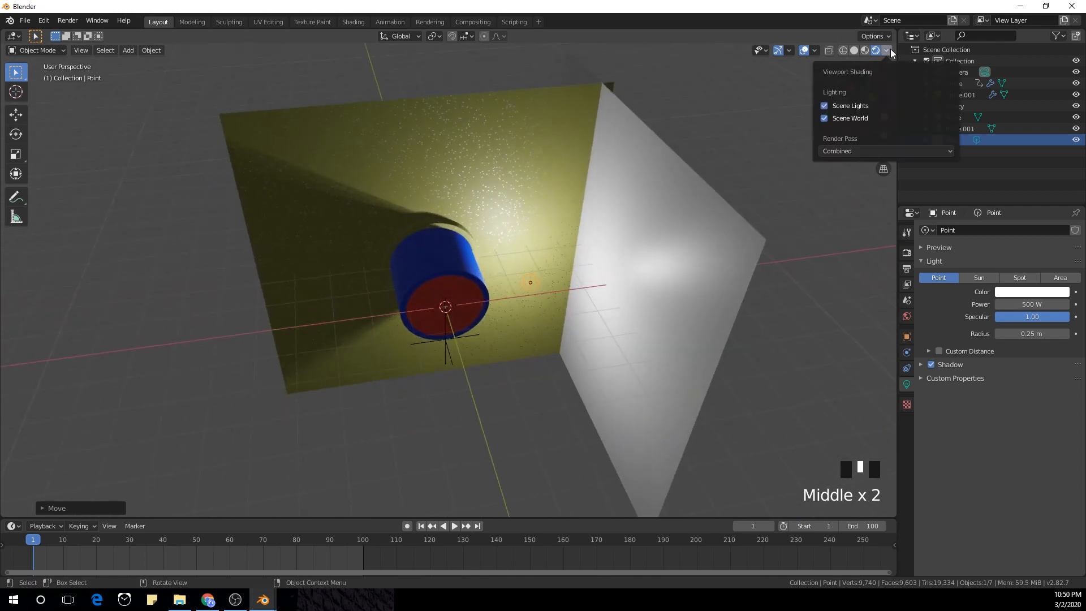
pyautogui.click(824, 119)
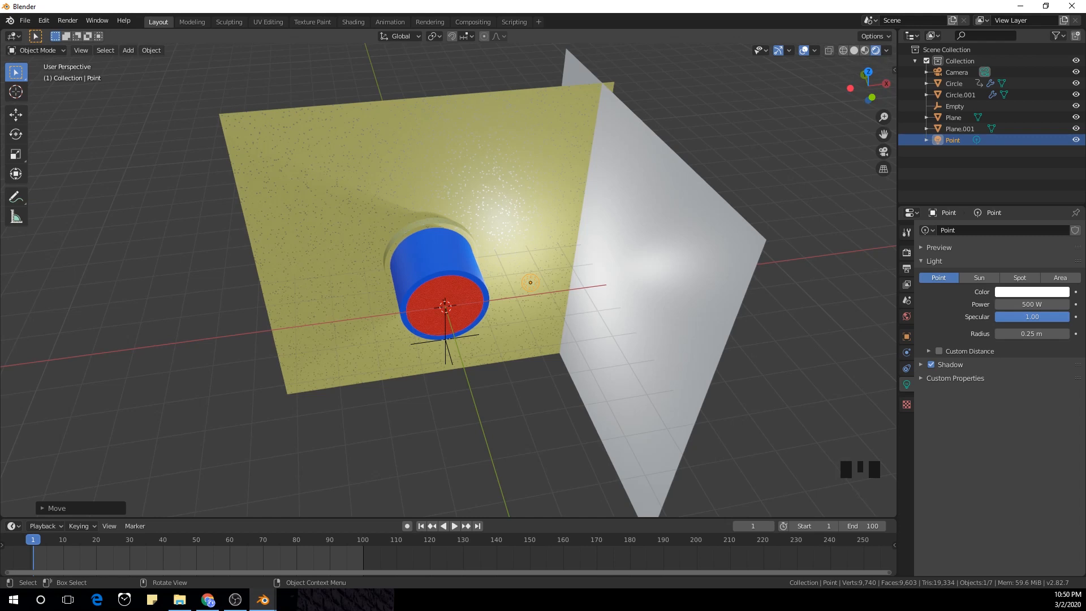
# Step: Choose the dark studio HDRI for the viewport lighting and view the scene through the camera
pyautogui.click(887, 50)
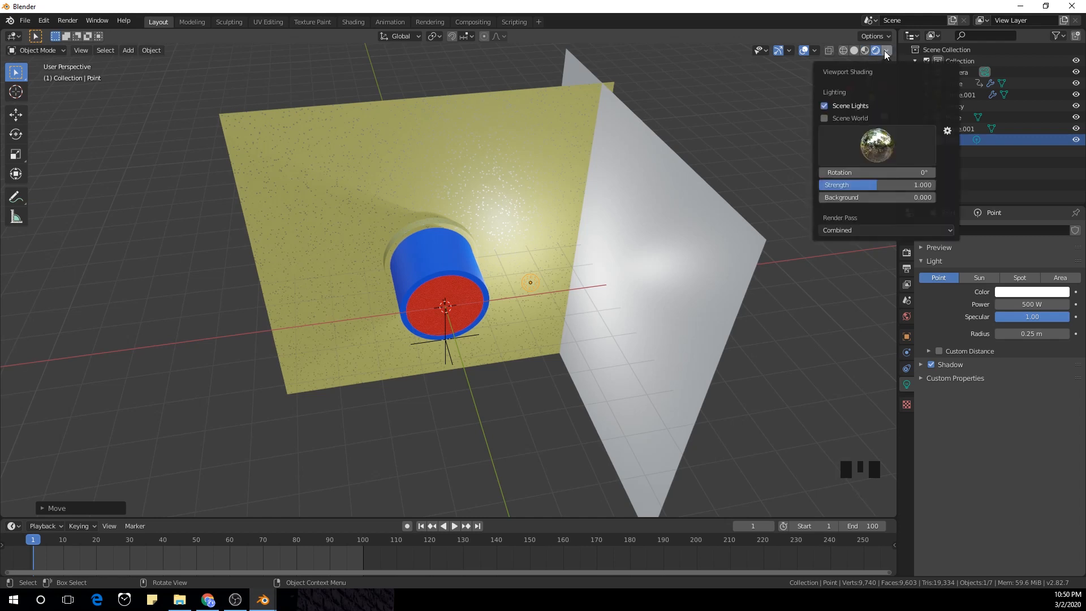
pyautogui.click(884, 144)
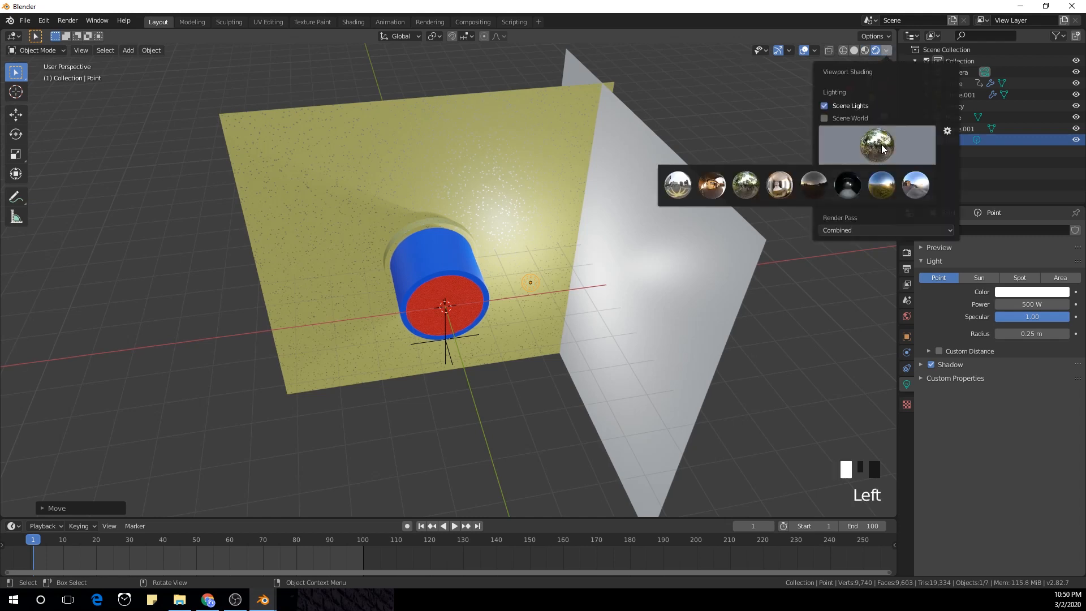
pyautogui.click(851, 186)
pyautogui.moveTo(551, 348)
pyautogui.mouseDown(button='middle')
pyautogui.moveTo(593, 293)
pyautogui.moveTo(552, 303)
pyautogui.mouseUp(button='middle')
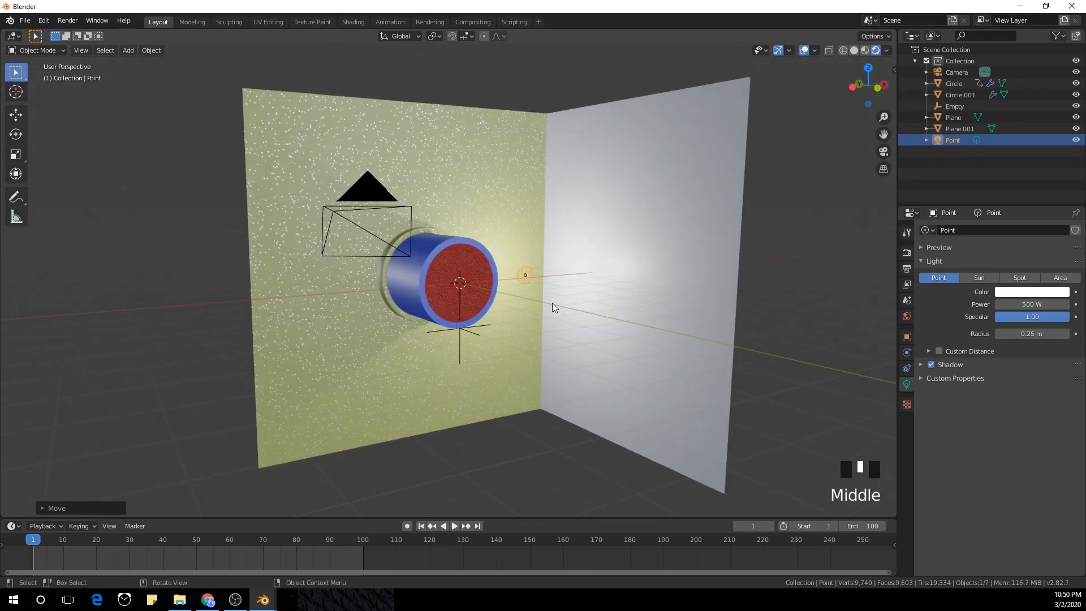
pyautogui.press('KP_0')
pyautogui.scroll(5, 535, 294)
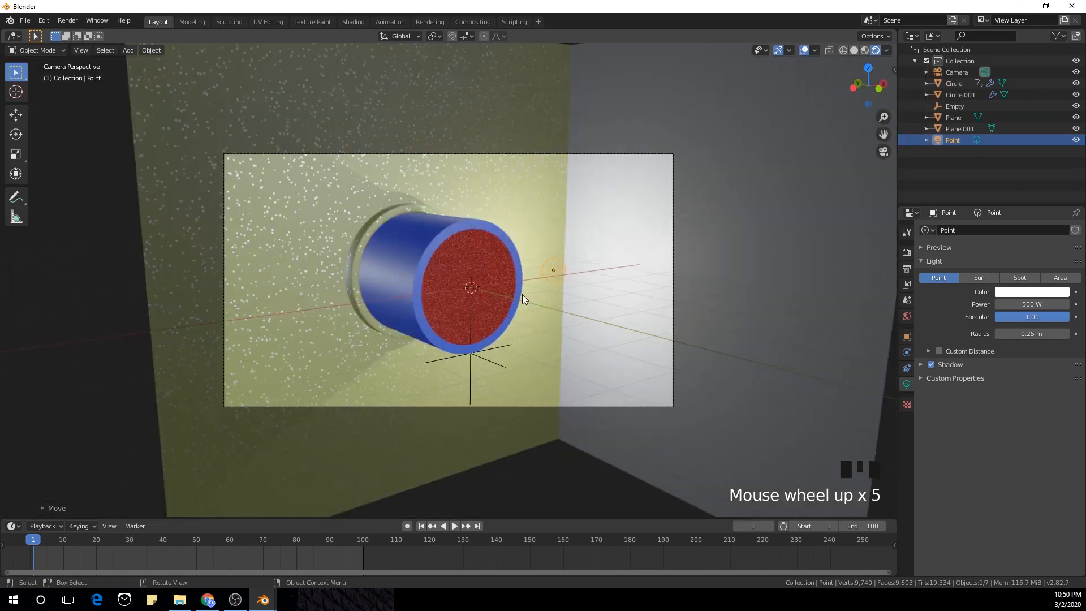
pyautogui.scroll(-1, 537, 293)
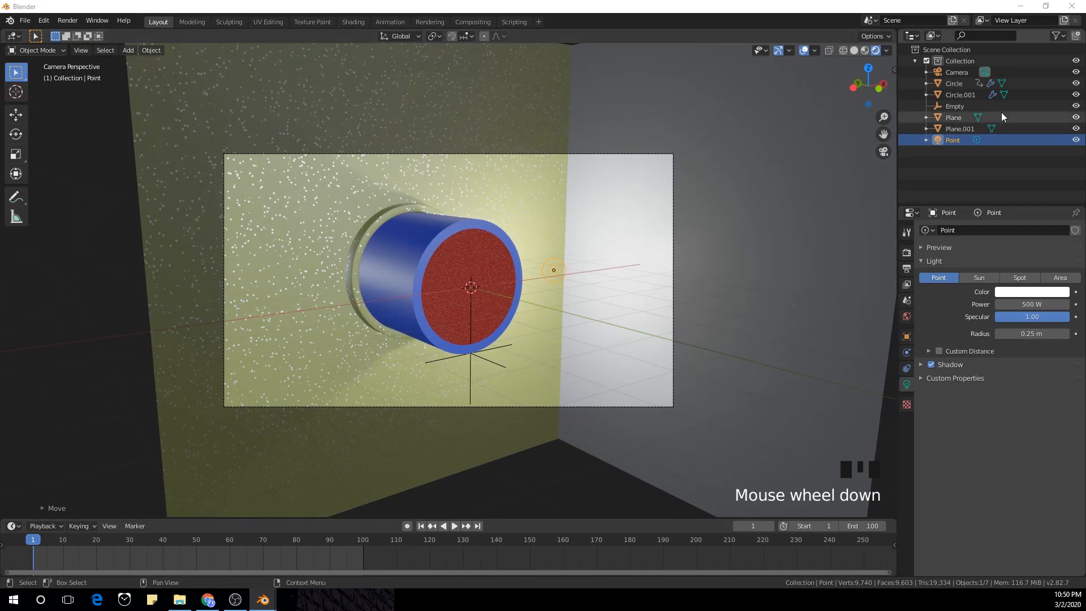
# Step: Set the viewport HDRI strength to 0.6 after trying 0.36
pyautogui.click(886, 51)
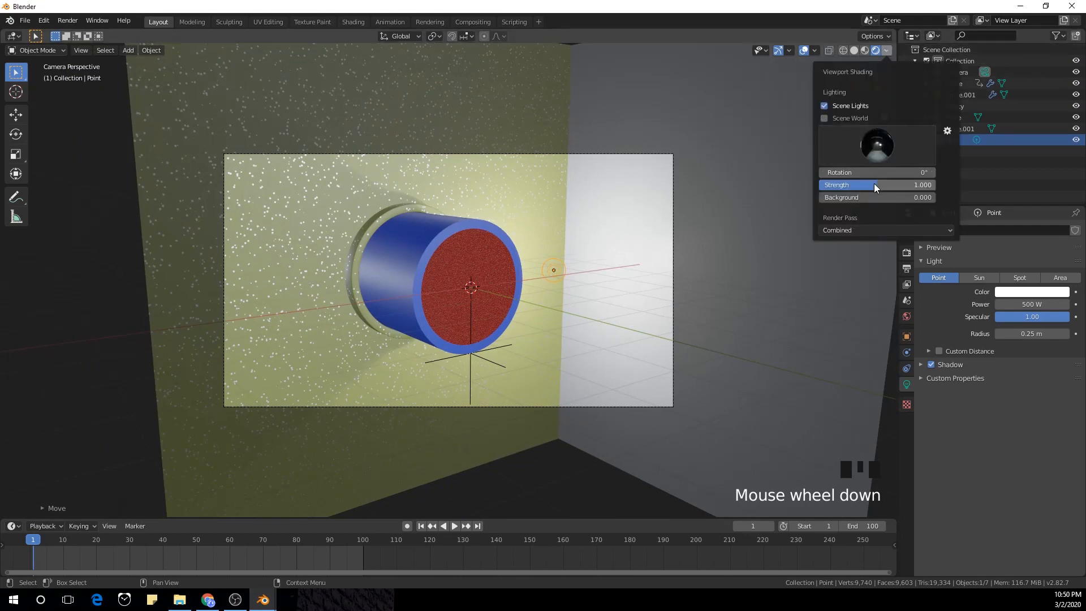
pyautogui.moveTo(874, 184); pyautogui.dragTo(852, 184)
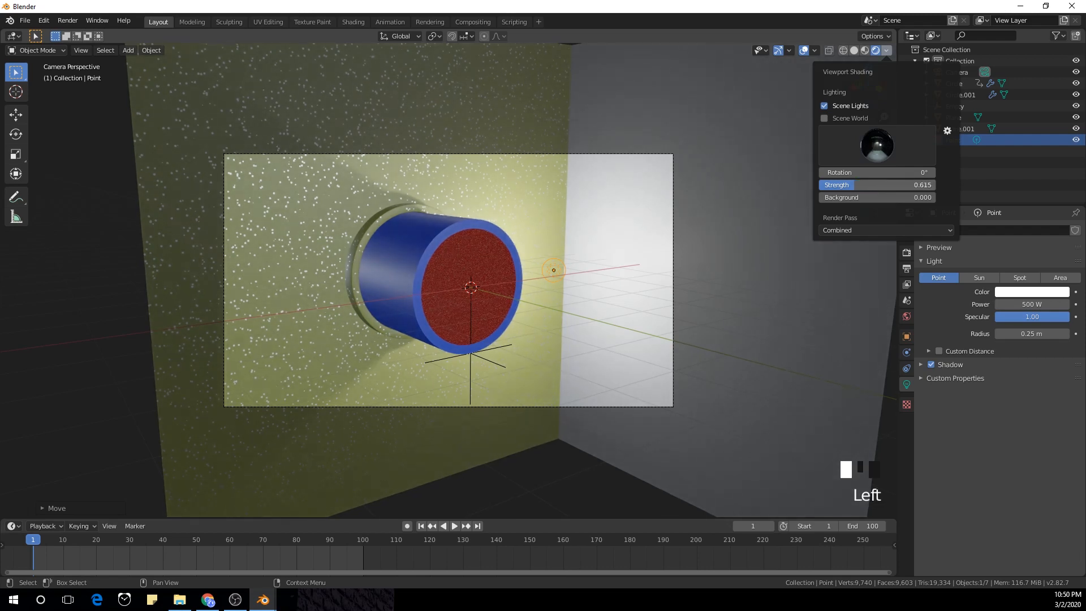
pyautogui.click(854, 185)
pyautogui.write('0.36')
pyautogui.press('Return')
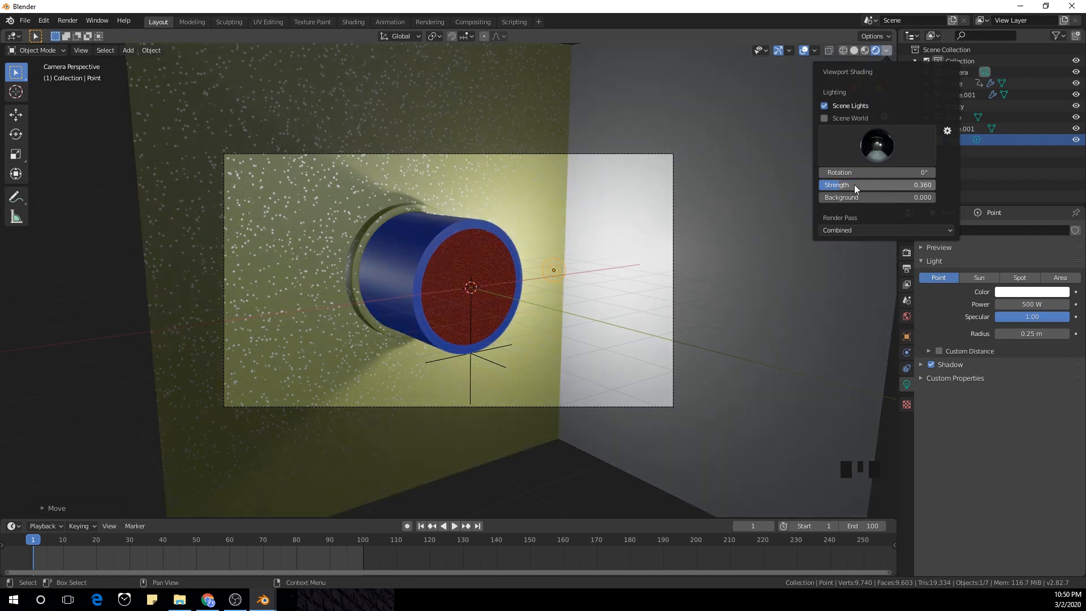
pyautogui.click(854, 184)
pyautogui.write('0.5')
pyautogui.press('Return')
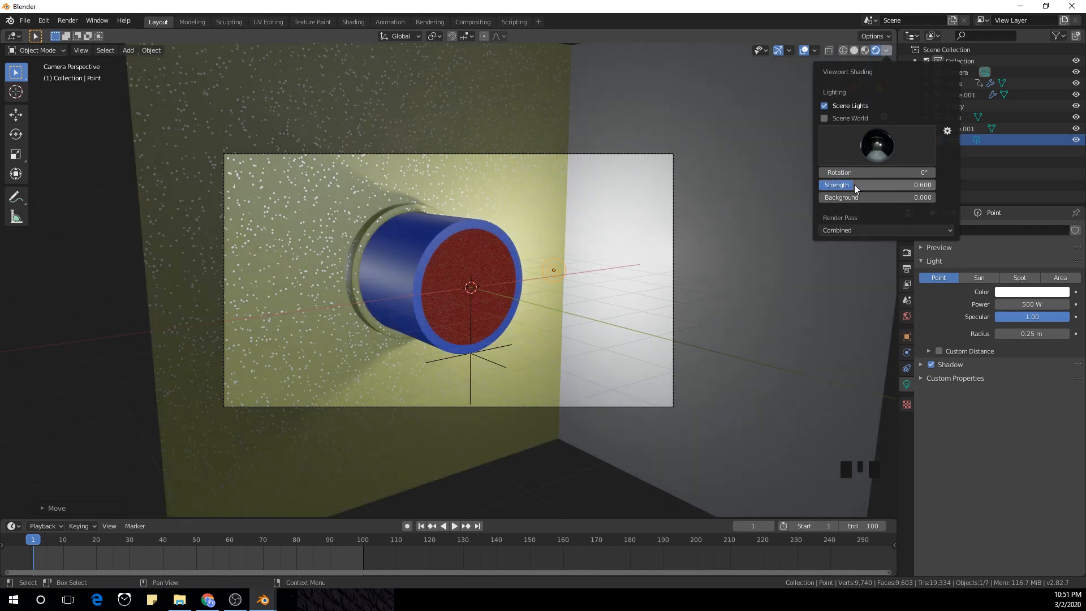
# Step: Add an area light at the 3D cursor and rotate it 90° about the global Y axis
pyautogui.click(626, 324)
pyautogui.hotkey('shift', 'a')
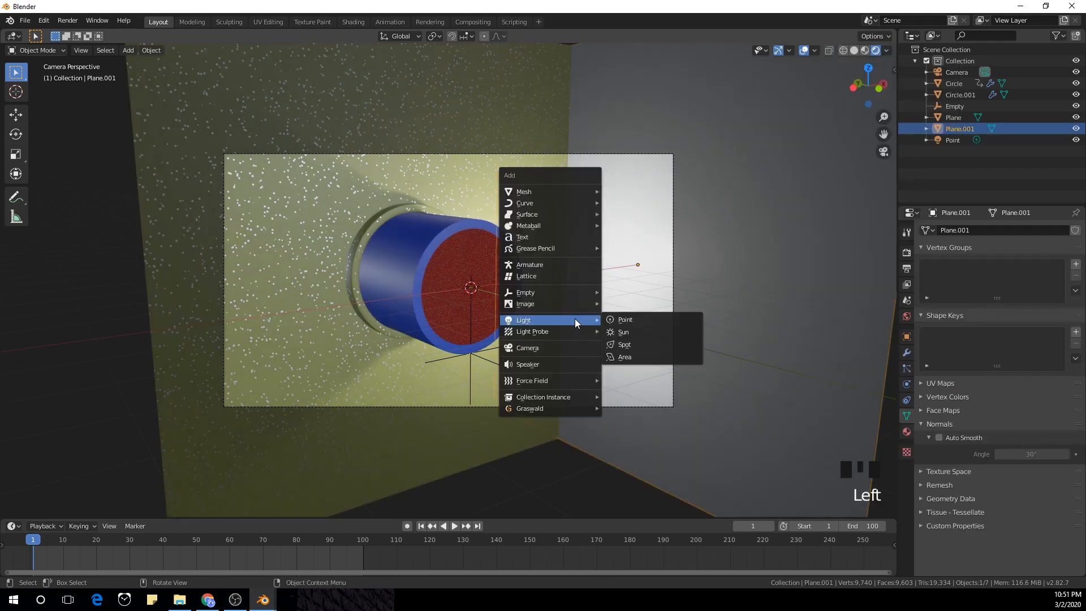
pyautogui.moveTo(591, 320)
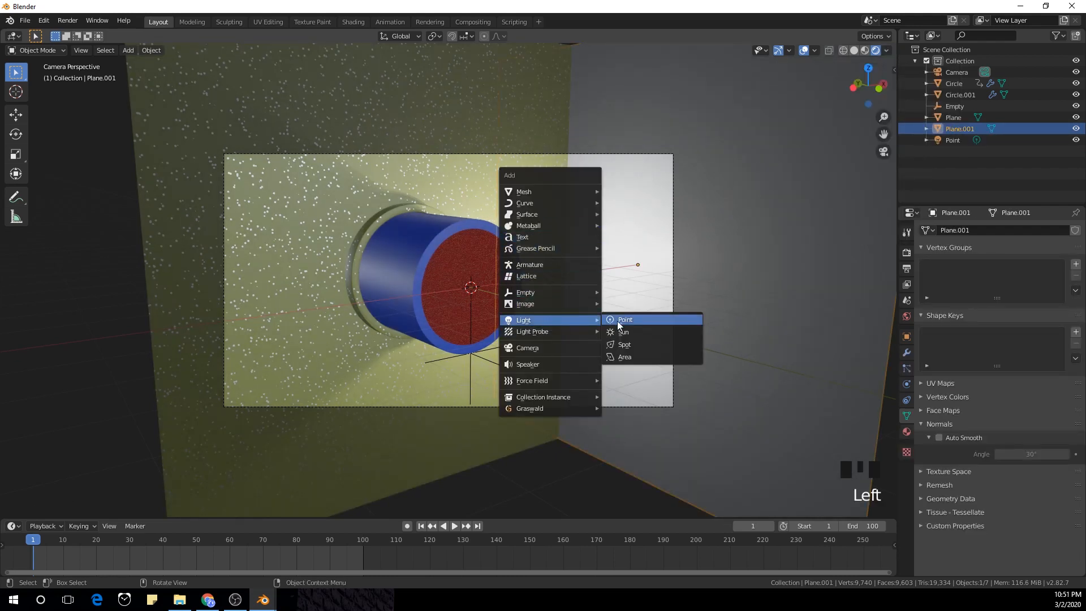
pyautogui.click(642, 354)
pyautogui.press('r')
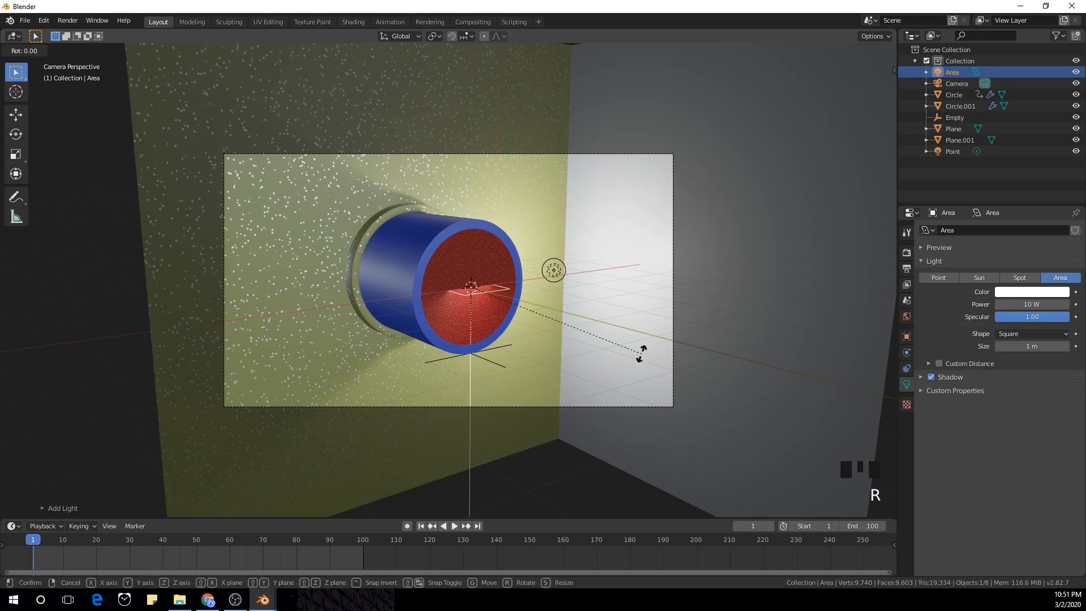
pyautogui.write('y')
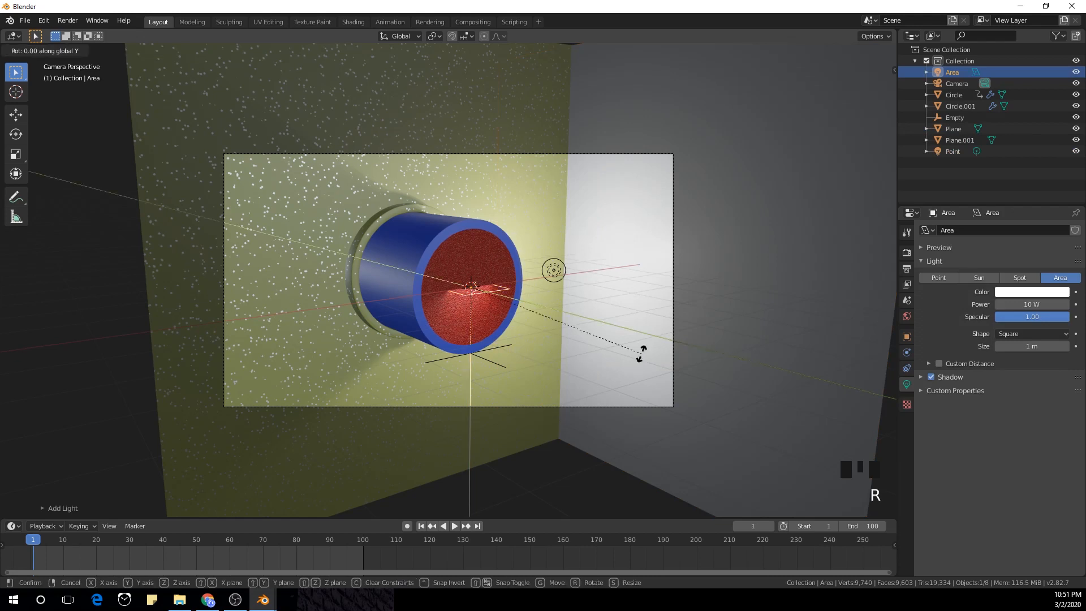
pyautogui.write('90')
pyautogui.press('Escape')
pyautogui.write('r')
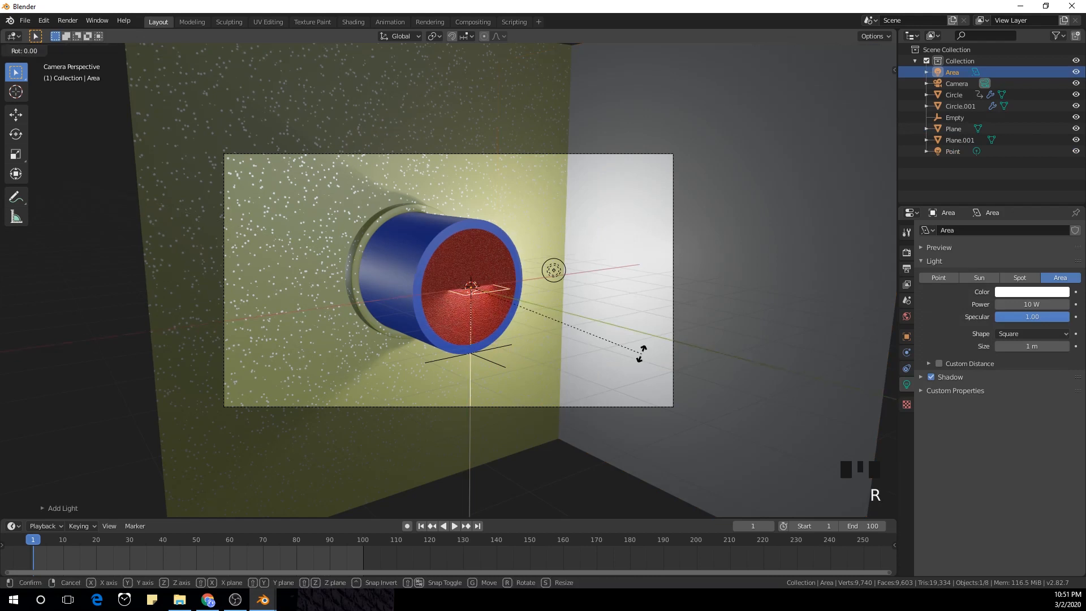
pyautogui.write('y90')
pyautogui.press('Return')
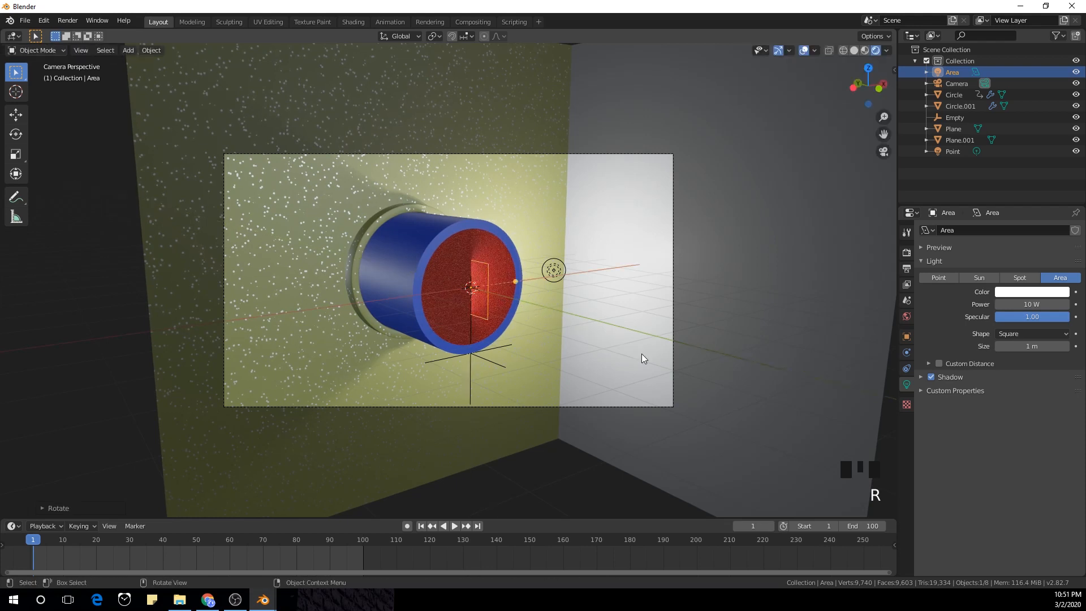
# Step: Move the area light along X to the far side of the cylinder from the point light and set its power to 100 W
pyautogui.press('g')
pyautogui.press('x')
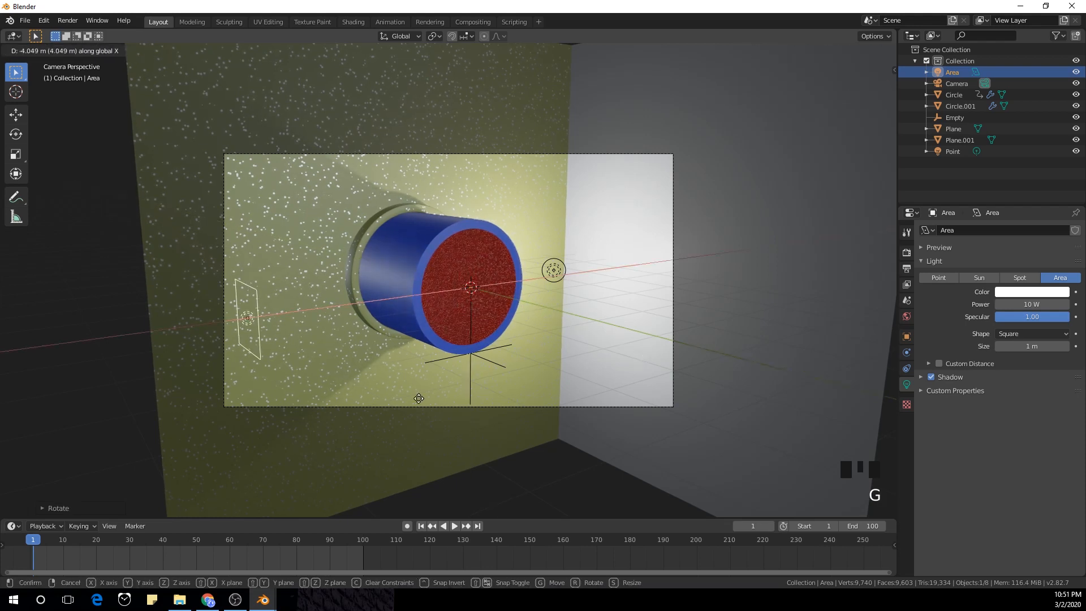
pyautogui.click(448, 400)
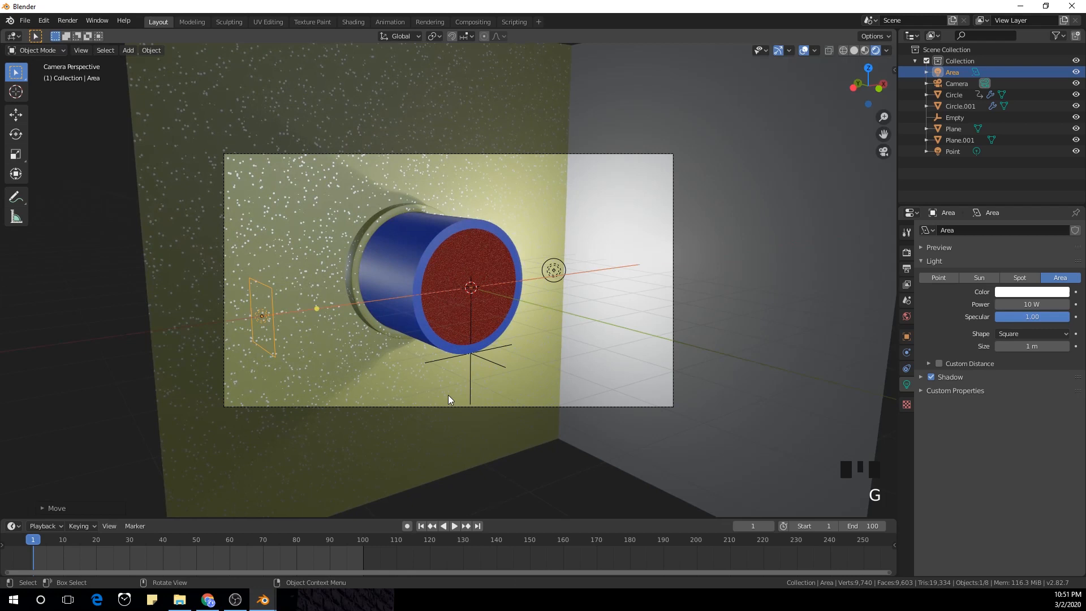
pyautogui.click(1041, 305)
pyautogui.press('Return')
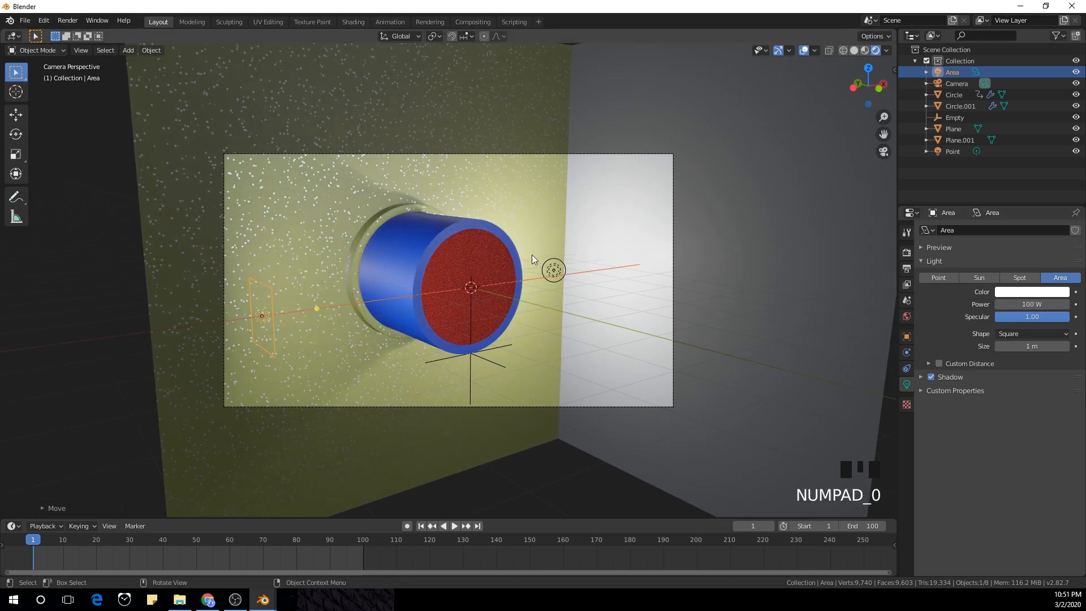
# Step: Raise the area light beside the cylinder and tilt it about the Y axis to shine down toward the cylinder
pyautogui.press('g')
pyautogui.click(359, 245)
pyautogui.press('r')
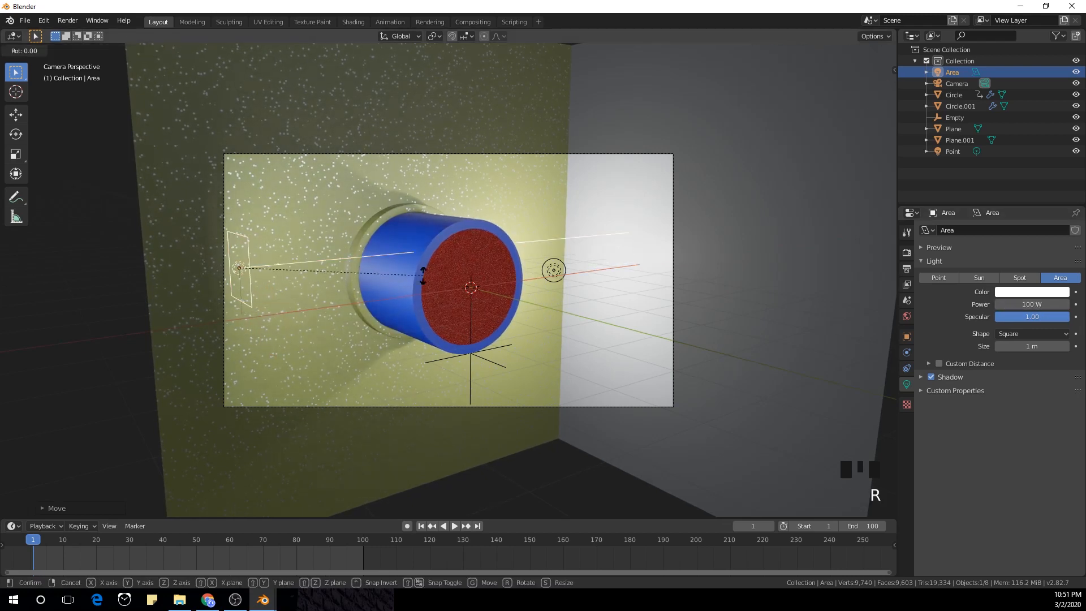
pyautogui.press('y')
pyautogui.click(345, 230)
# Step: Change the holed wall's first Principled BSDF base color to orange-red with hue 0.012, saturation 0.731 and value 0.647 in the Shading workspace
pyautogui.click(345, 230)
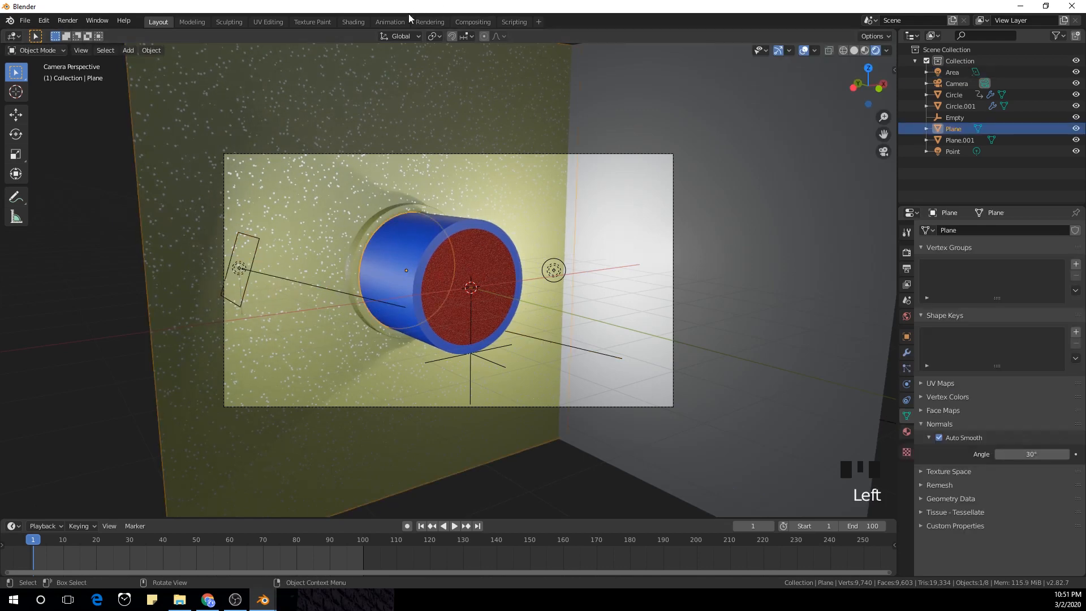
pyautogui.click(353, 22)
pyautogui.moveTo(414, 473); pyautogui.dragTo(462, 435, button='middle')
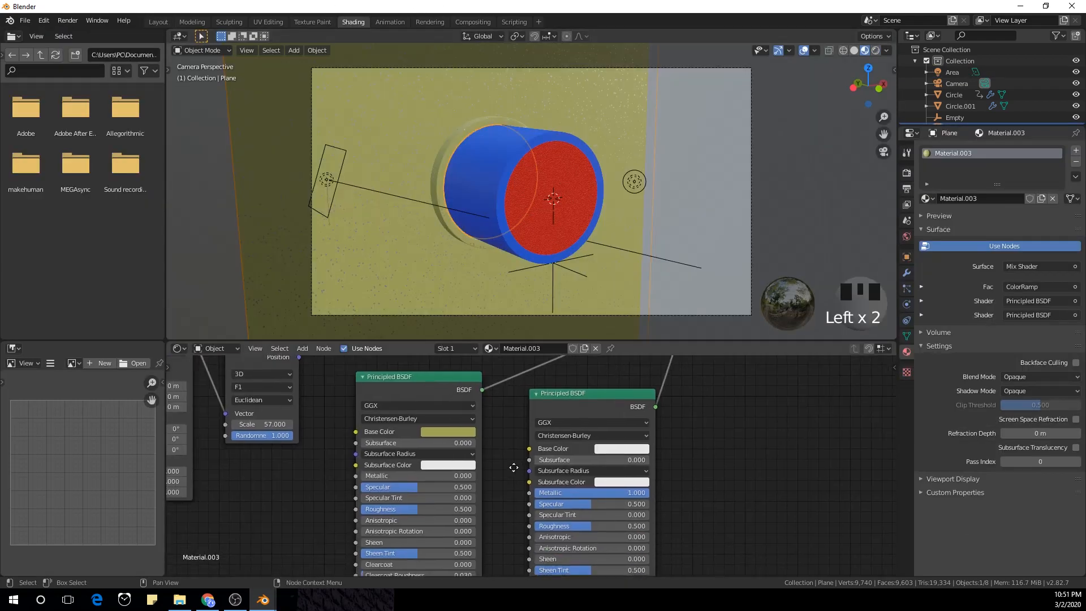
pyautogui.click(463, 432)
pyautogui.click(469, 338)
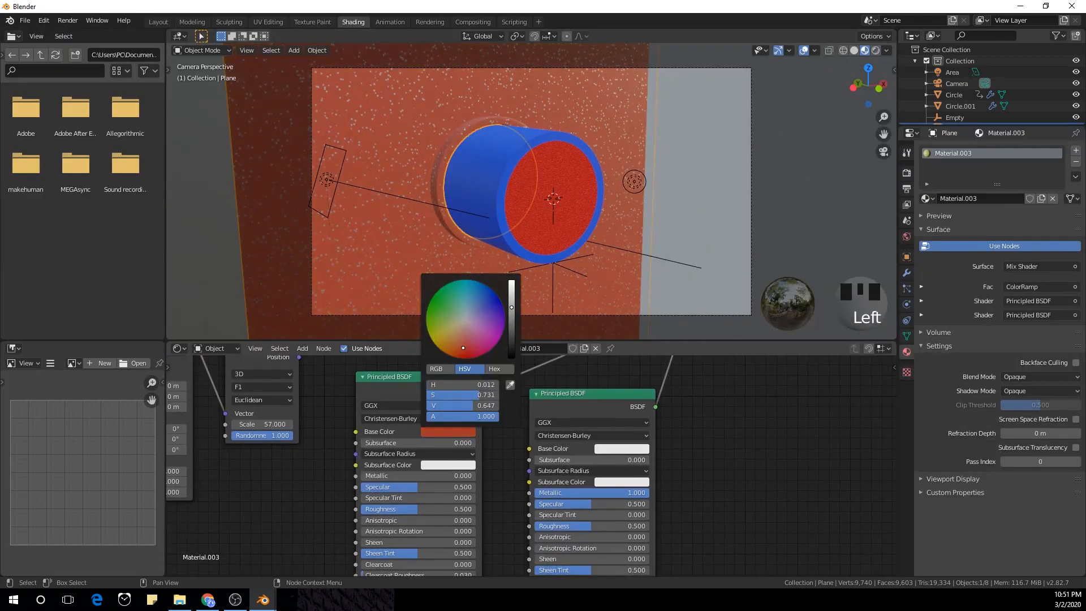
# Step: Preview the animation through the camera with the recolored wall, returning to the Layout workspace for the rendered view
pyautogui.press('KP_0')
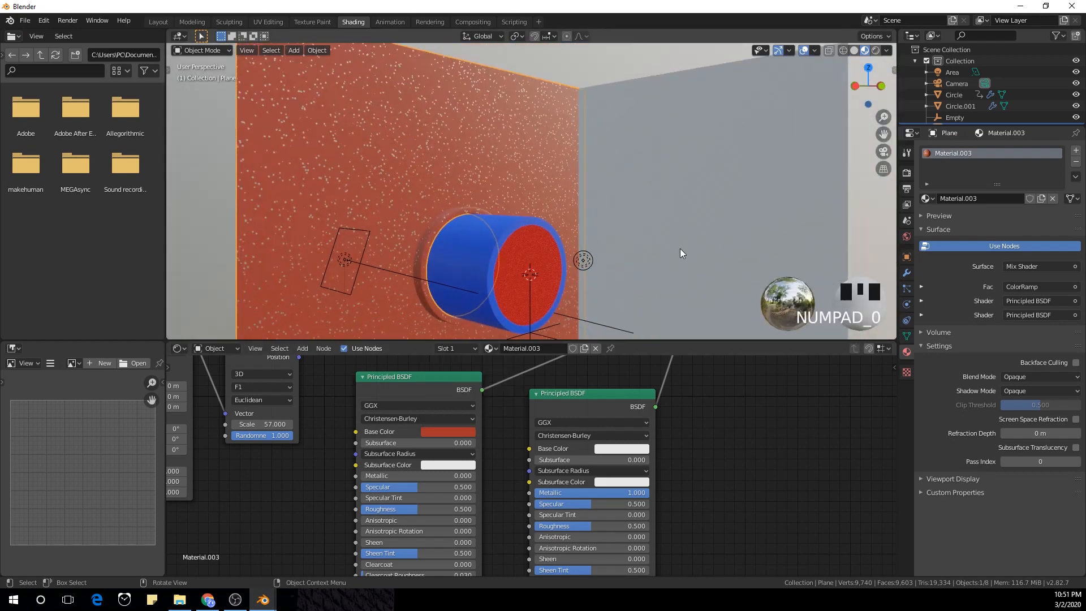
pyautogui.press('KP_0')
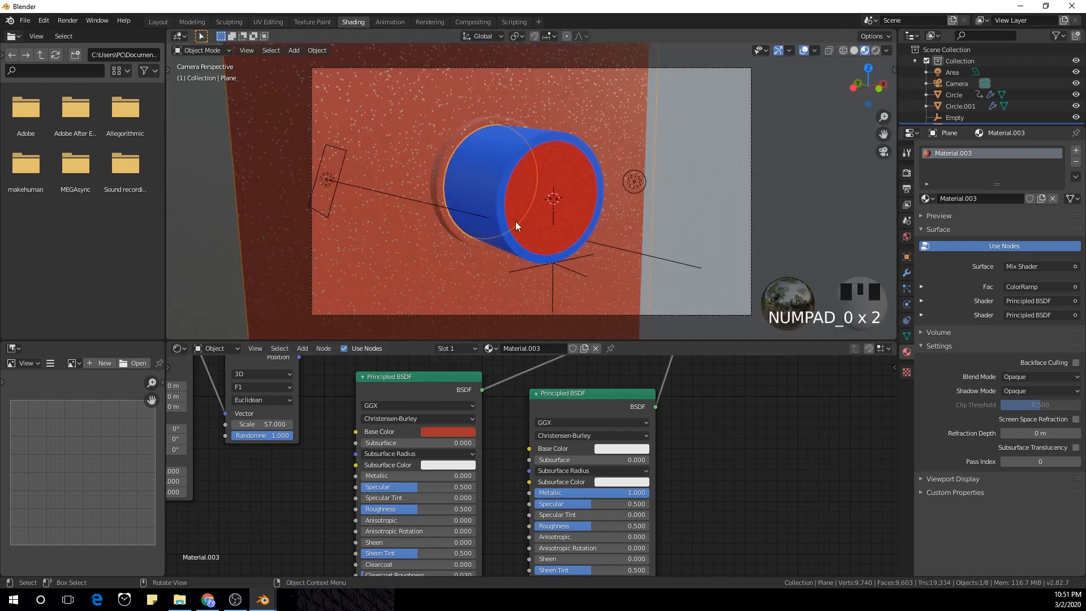
pyautogui.scroll(1, 623, 263)
pyautogui.scroll(-2, 624, 261)
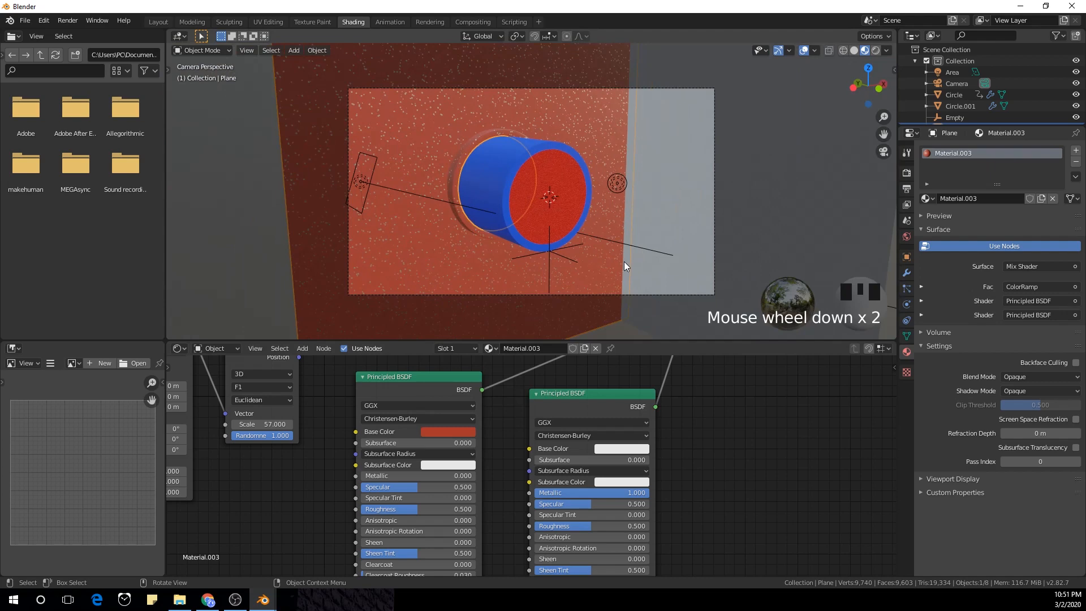
pyautogui.press('space')
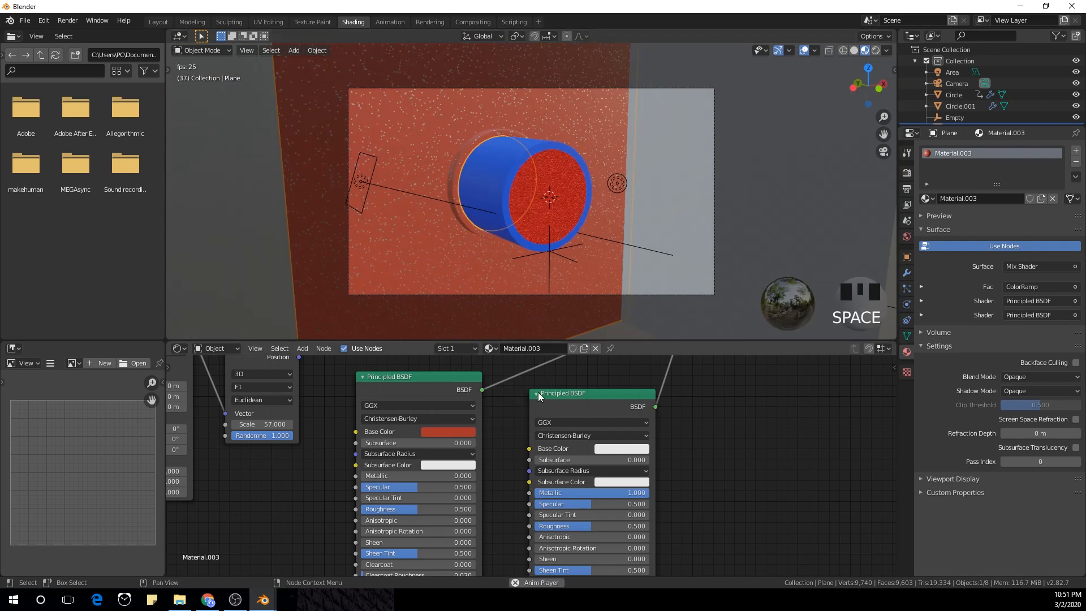
pyautogui.press('space')
pyautogui.click(160, 22)
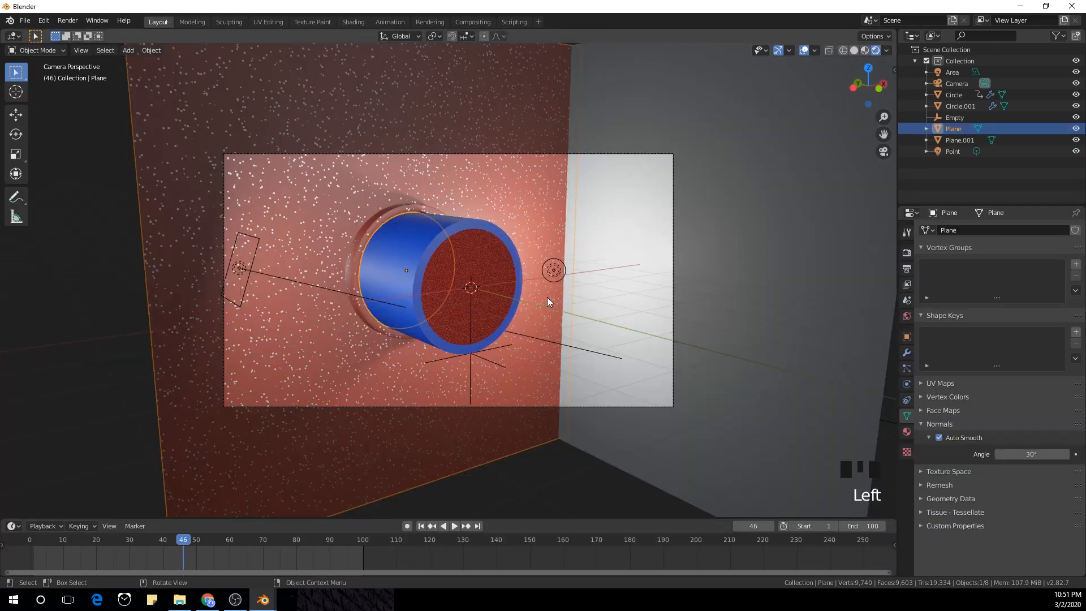
pyautogui.scroll(1, 548, 301)
pyautogui.keyDown('shift'); pyautogui.moveTo(534, 318); pyautogui.dragTo(581, 294, button='middle'); pyautogui.keyUp('shift')
pyautogui.press('space')
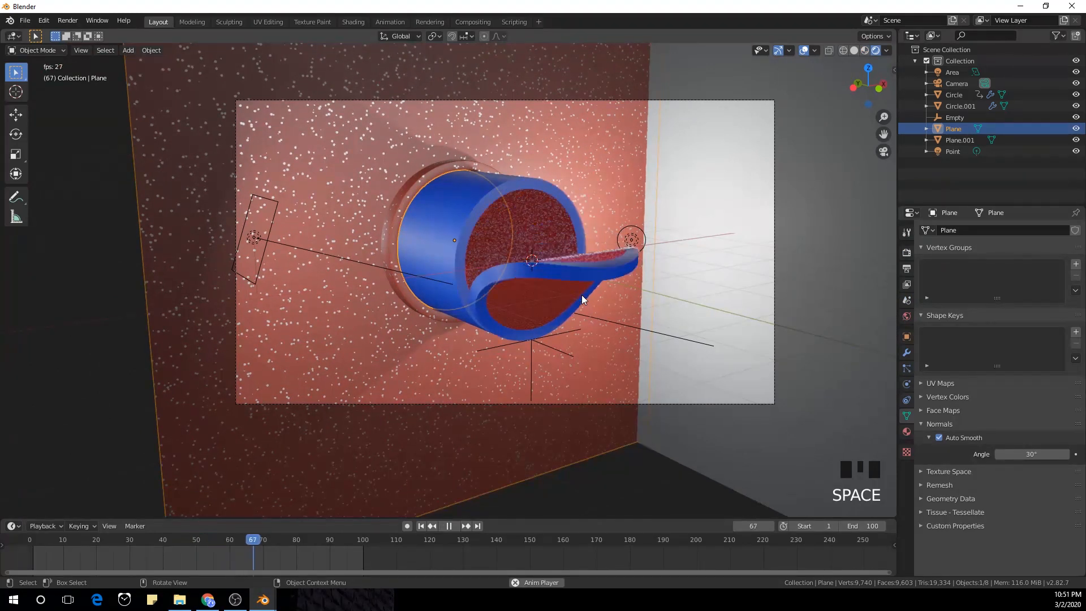
pyautogui.press('space')
pyautogui.press('space')
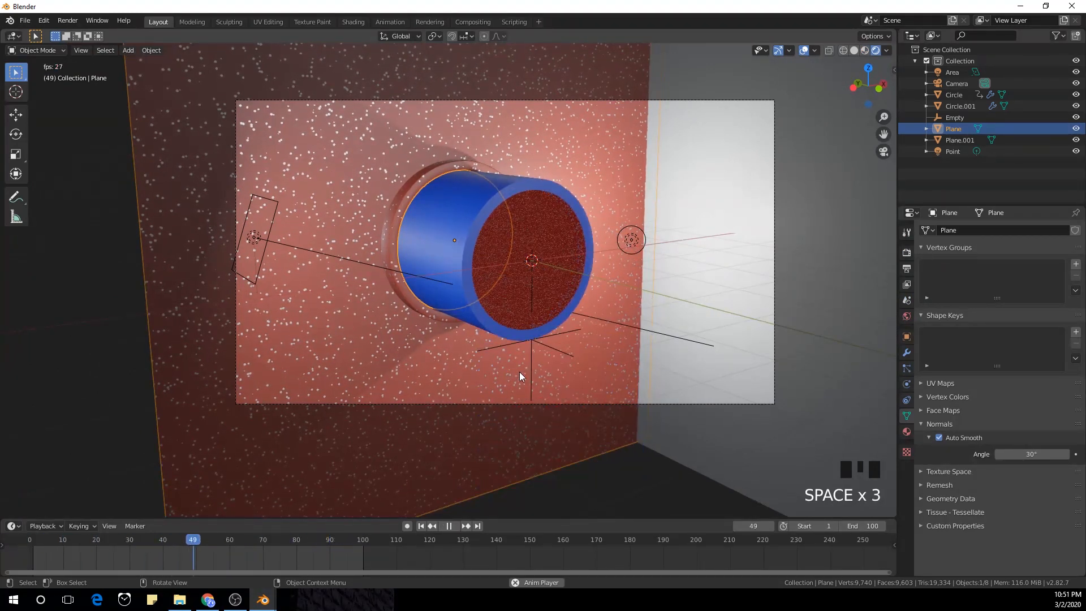
pyautogui.press('space')
# Step: Select the cylinder behind the bending disc and insert a LocRotScale keyframe for it at frame 86
pyautogui.click(490, 235)
pyautogui.click(422, 252)
pyautogui.click(422, 251)
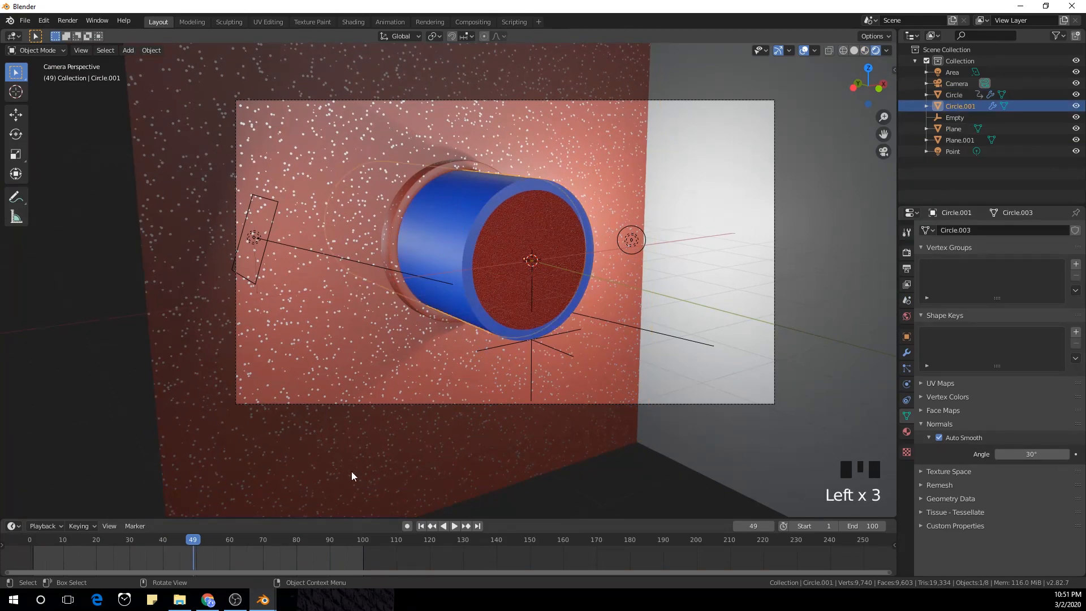
pyautogui.moveTo(187, 545); pyautogui.dragTo(315, 553)
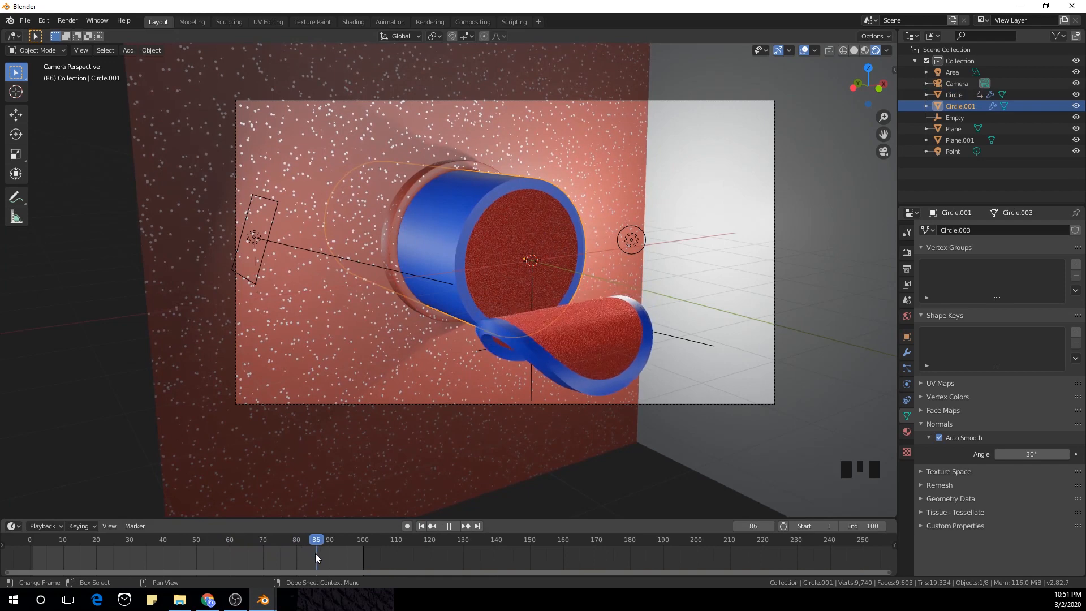
pyautogui.moveTo(351, 321); pyautogui.dragTo(437, 331, button='middle')
pyautogui.press('KP_1')
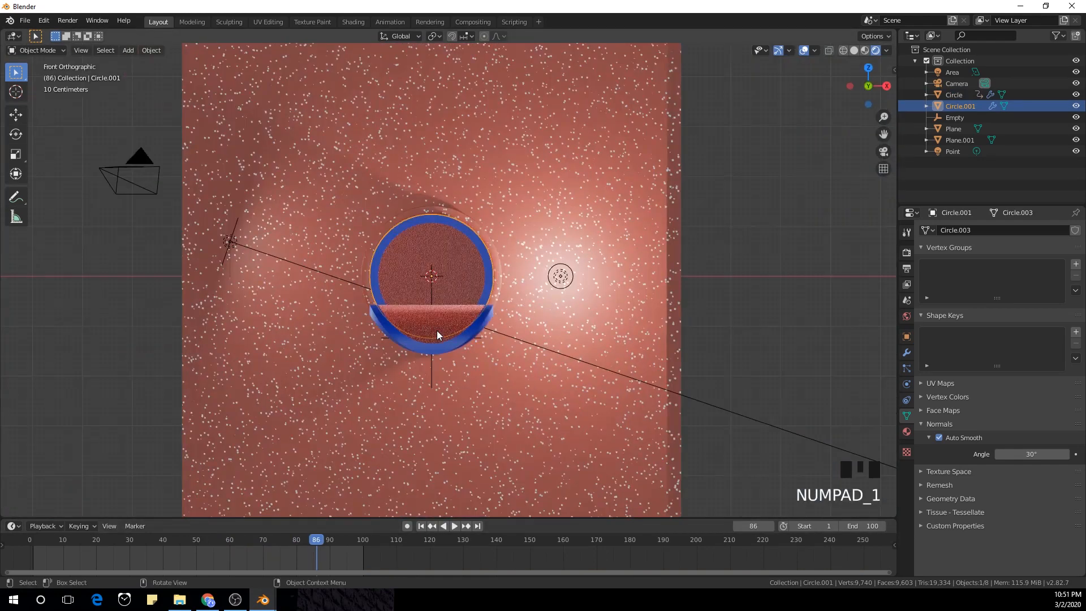
pyautogui.press('KP_3')
pyautogui.press('ctrl+KP_3')
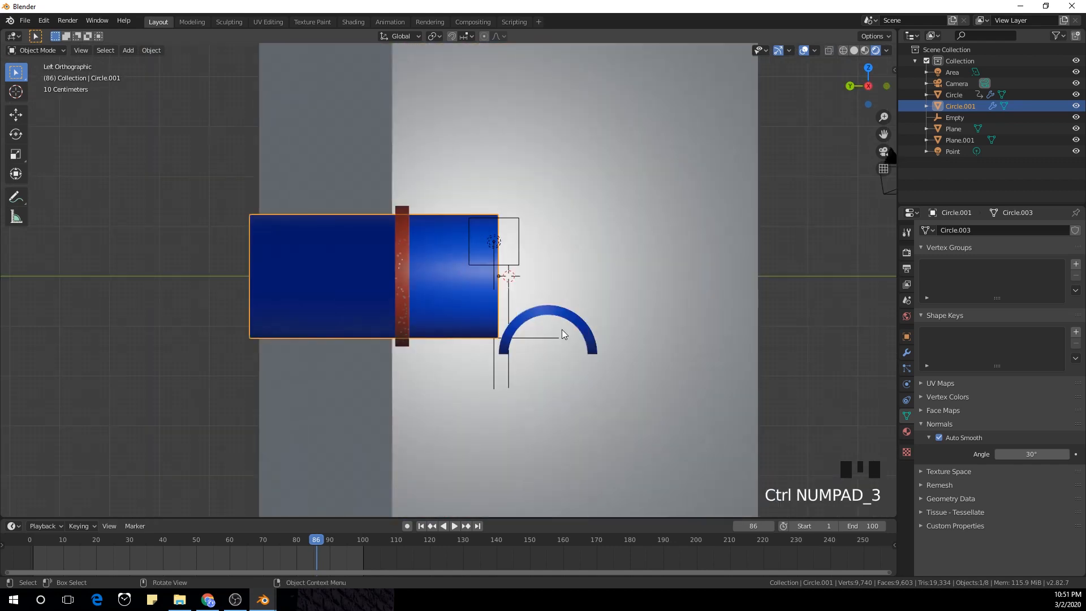
pyautogui.scroll(1, 562, 333)
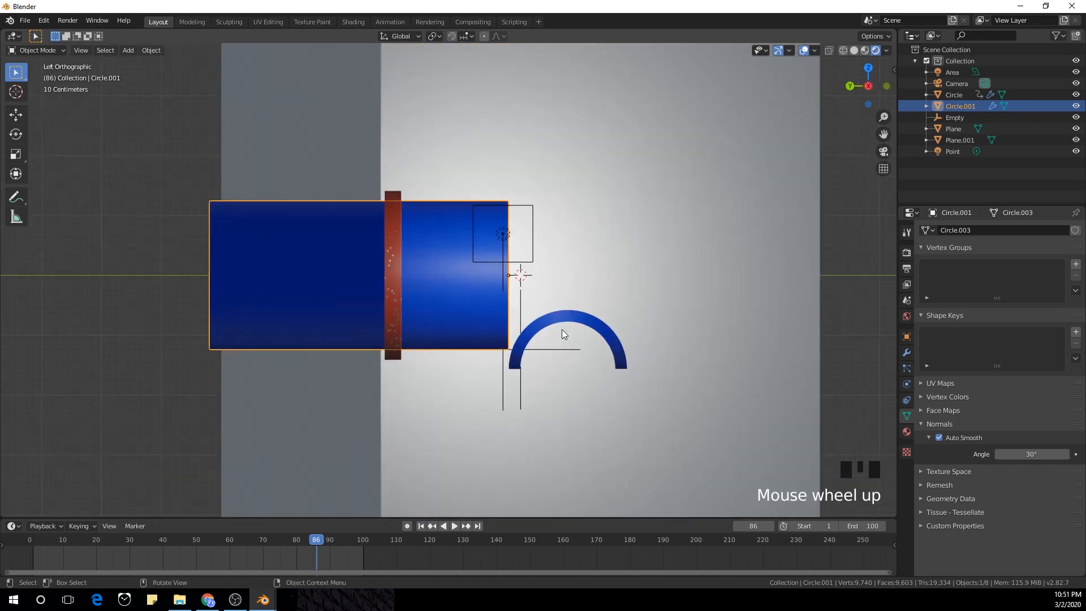
pyautogui.press('i')
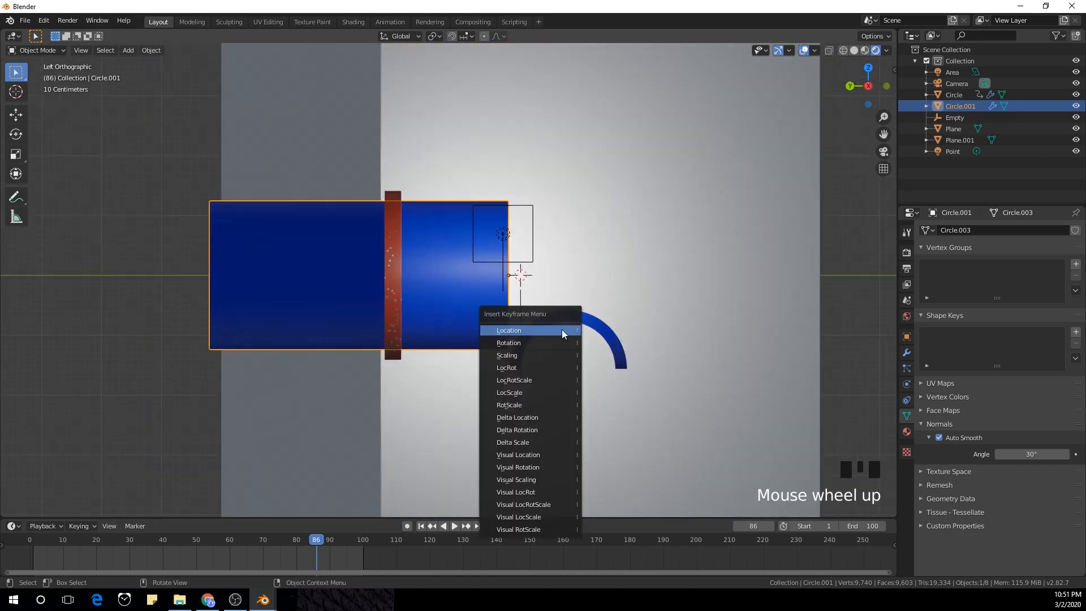
pyautogui.click(555, 380)
# Step: At frame 100, move the cylinder along Y until its front end meets the 3D cursor and keyframe it
pyautogui.moveTo(319, 541); pyautogui.dragTo(362, 539)
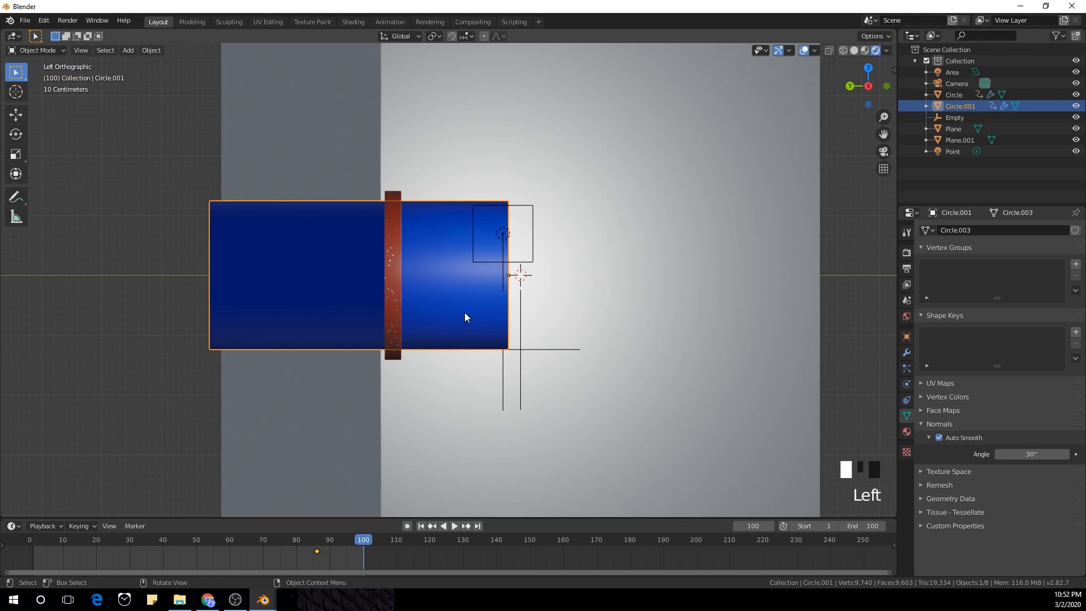
pyautogui.press('g')
pyautogui.press('y')
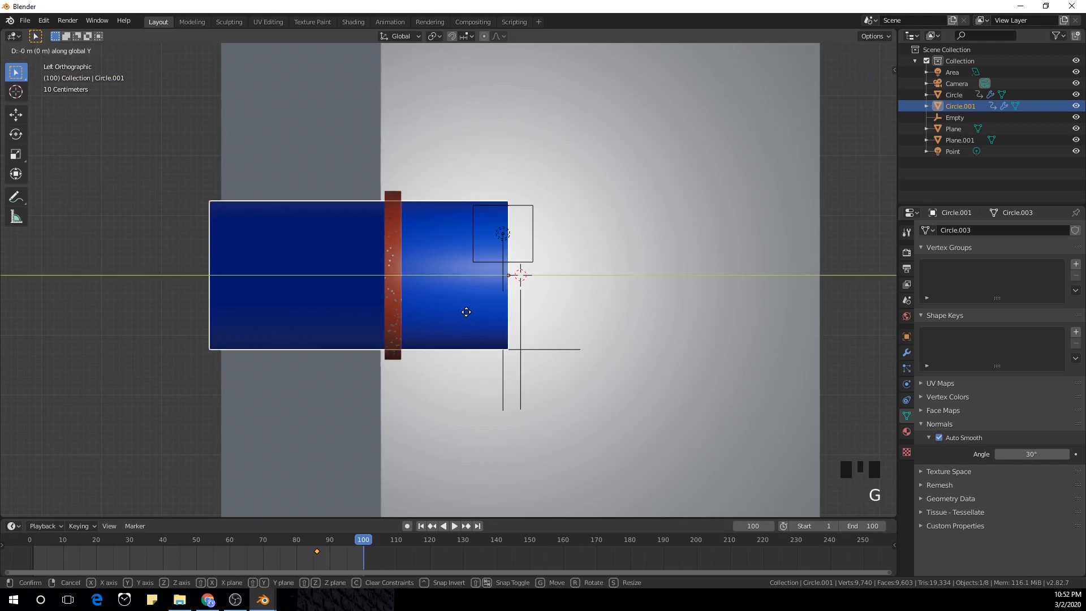
pyautogui.click(477, 316)
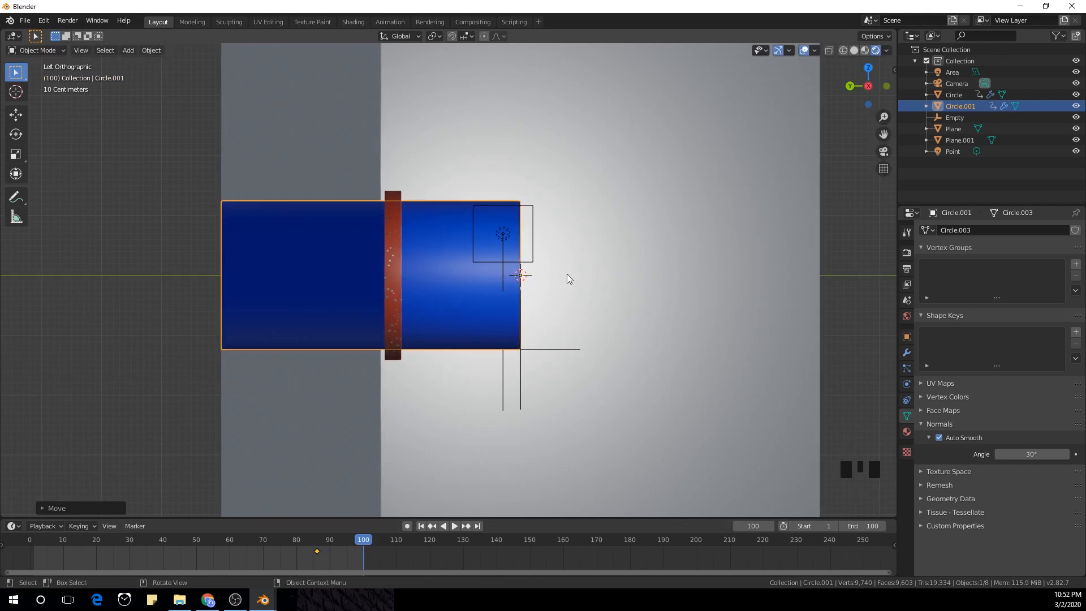
pyautogui.press('i')
pyautogui.click(586, 261)
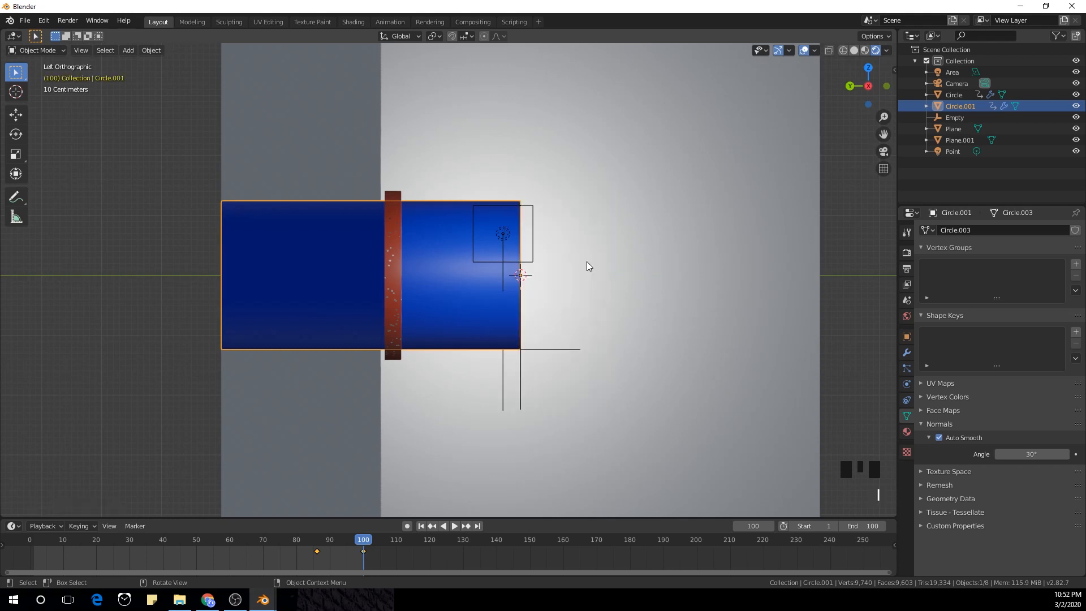
# Step: Play the animation through the camera to check the cylinder's forward motion between its keyframes
pyautogui.press('space')
pyautogui.moveTo(674, 282); pyautogui.dragTo(669, 282, button='middle')
pyautogui.press('KP_0')
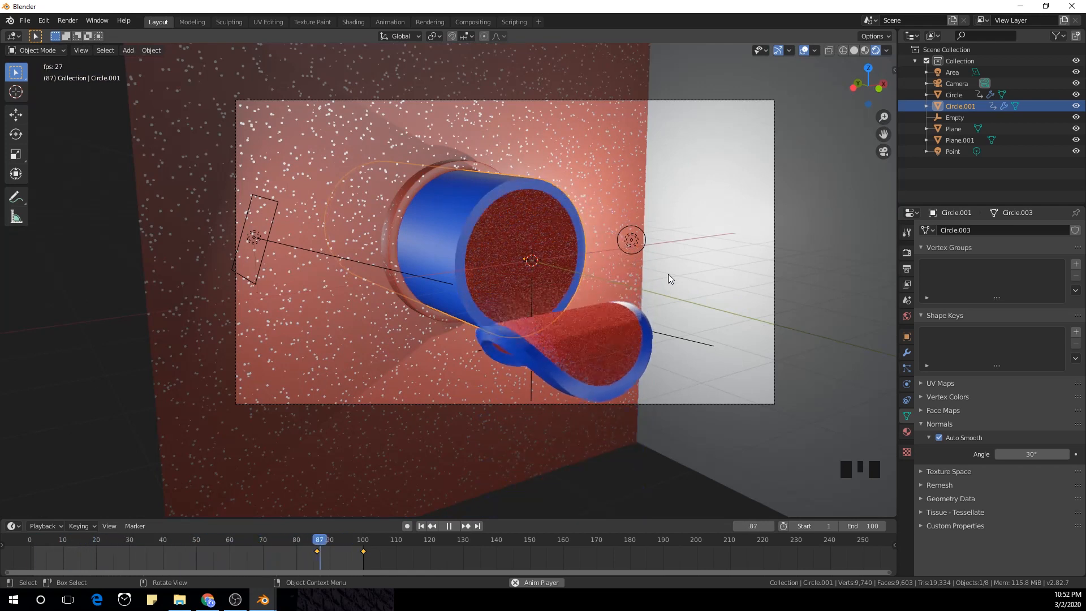
pyautogui.press('space')
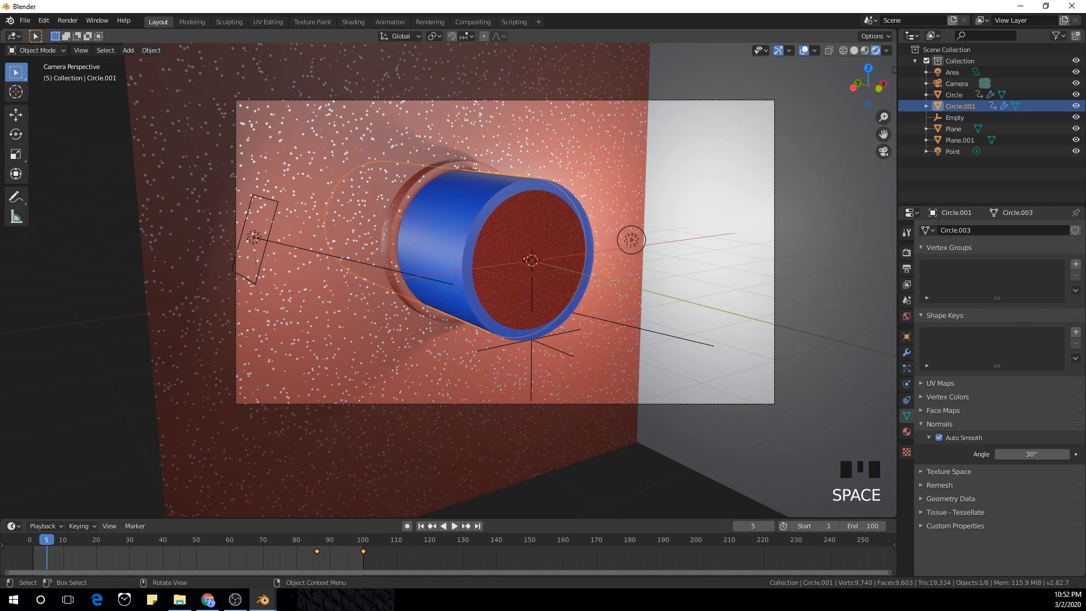
pyautogui.hotkey('alt', 'Tab')
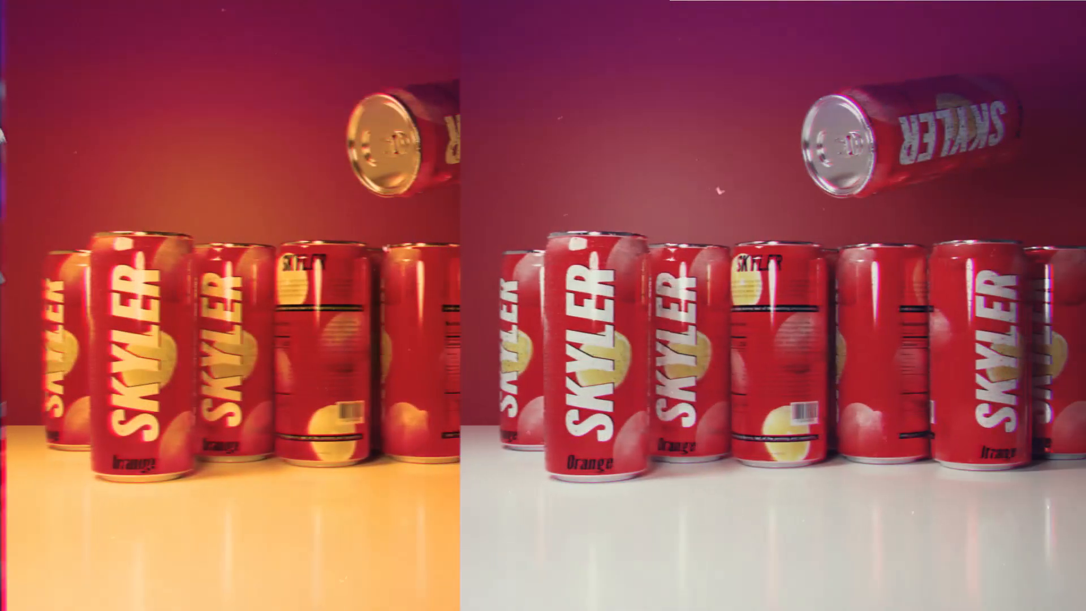